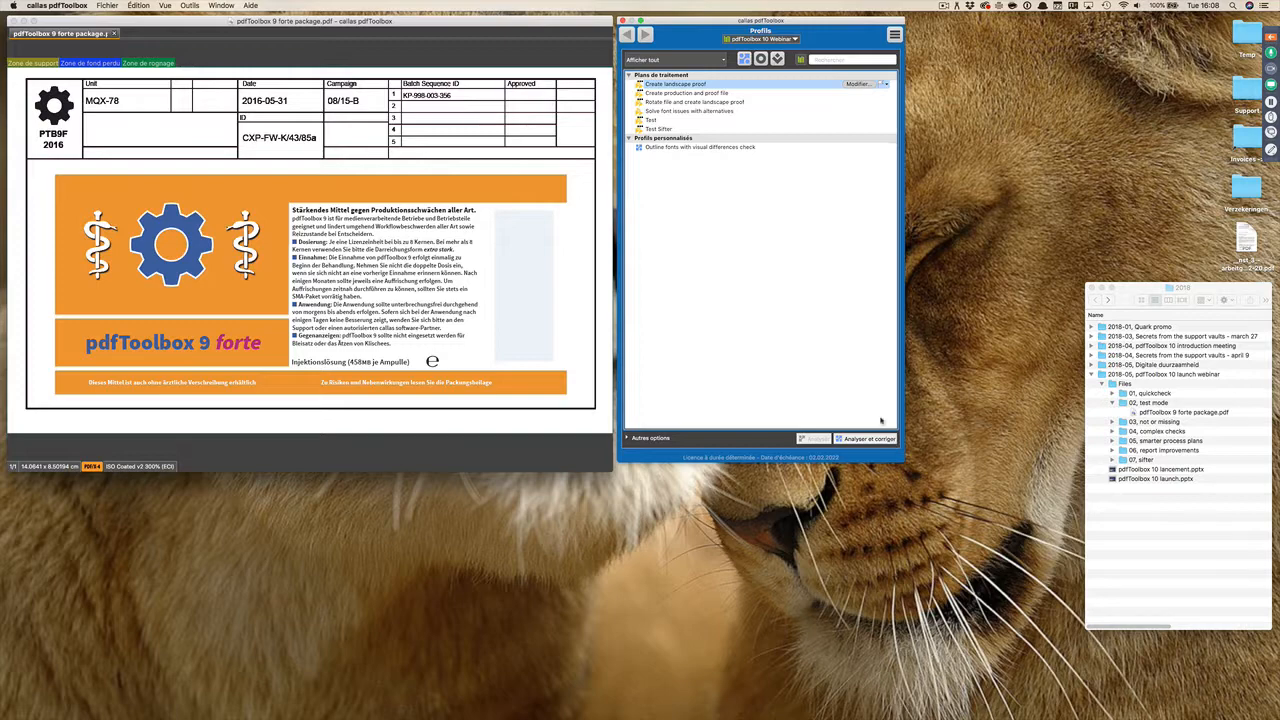
# Step: Open the "Create landscape proof" process plan for editing and test it on the current PDF with the default variable values
pyautogui.click(865, 86)
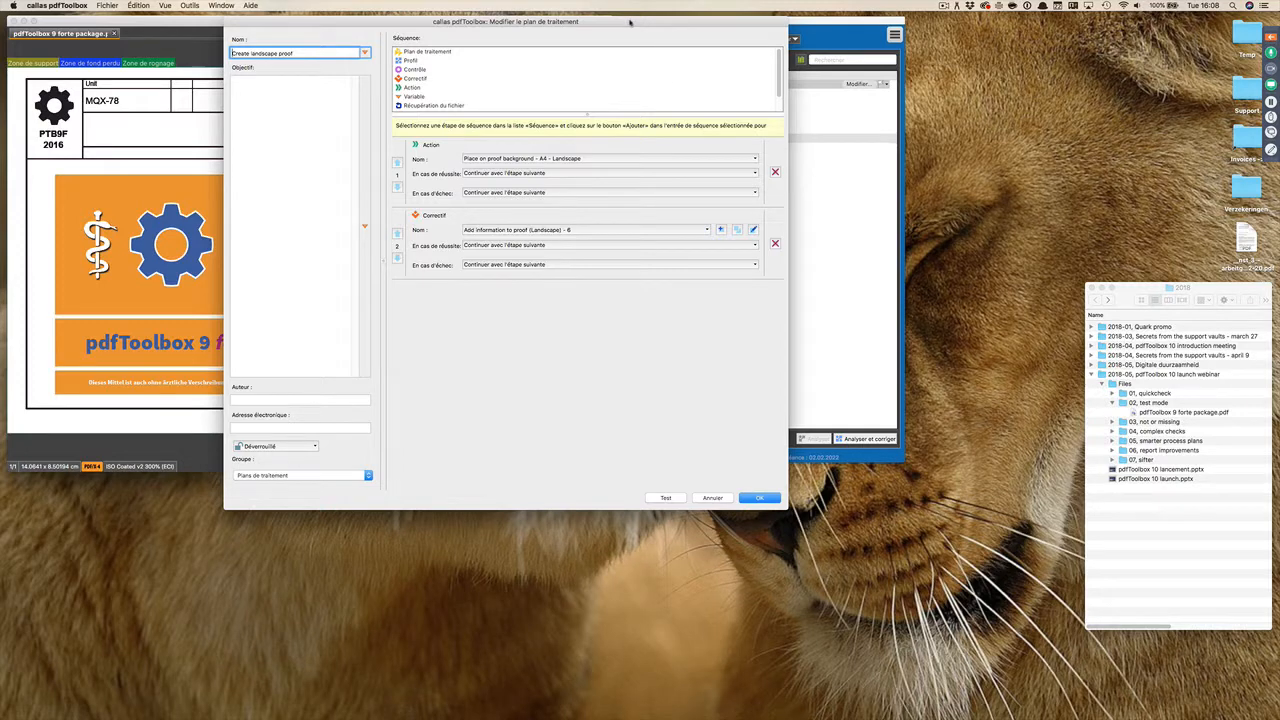
pyautogui.moveTo(632, 22); pyautogui.dragTo(773, 18)
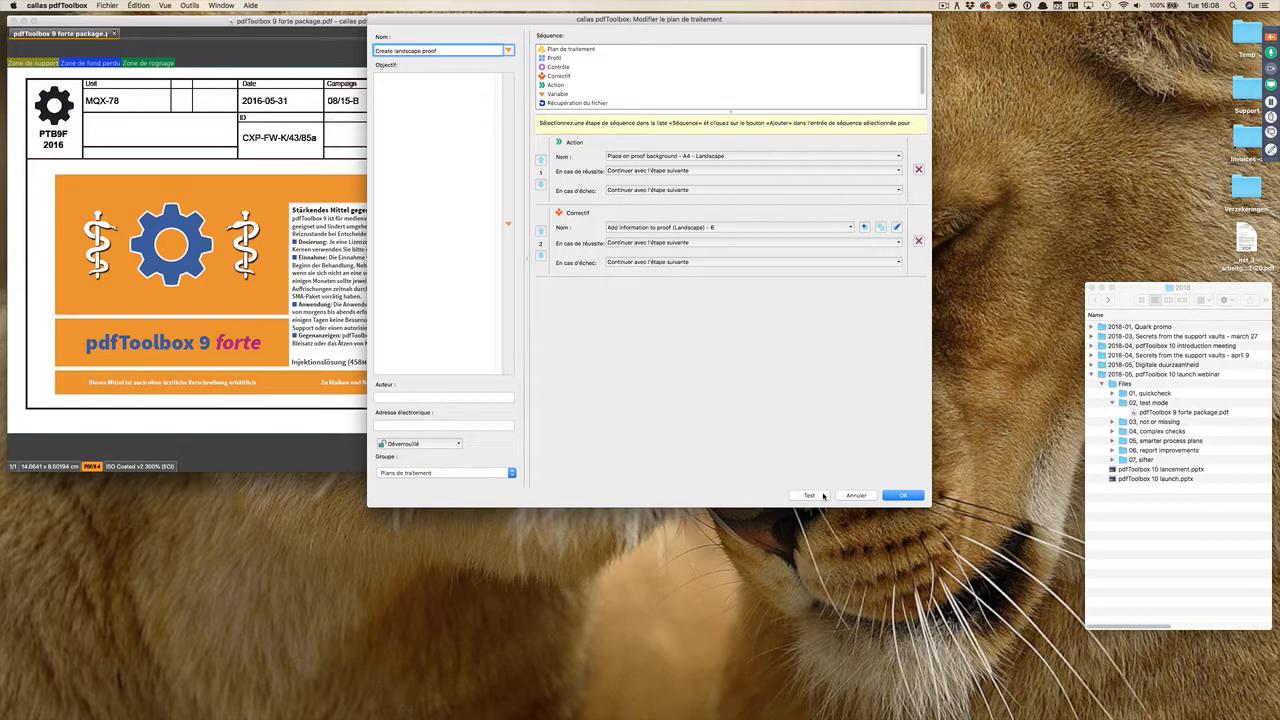
pyautogui.click(806, 495)
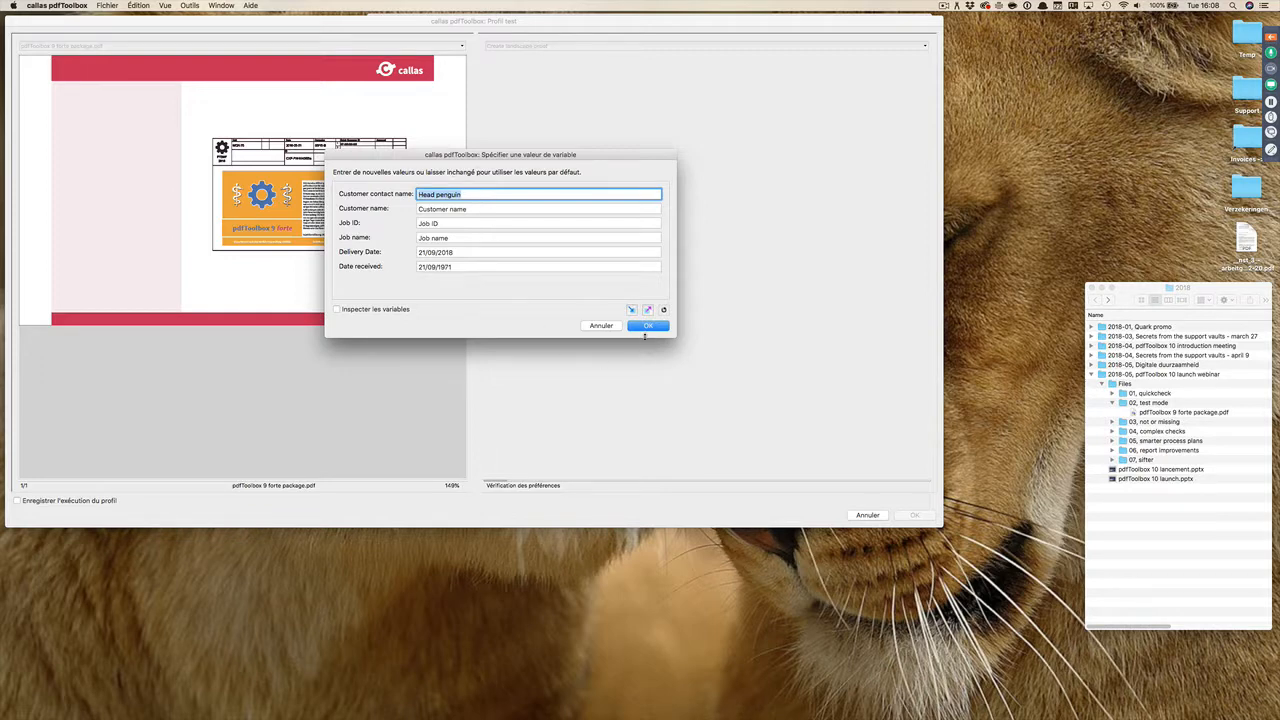
pyautogui.click(647, 326)
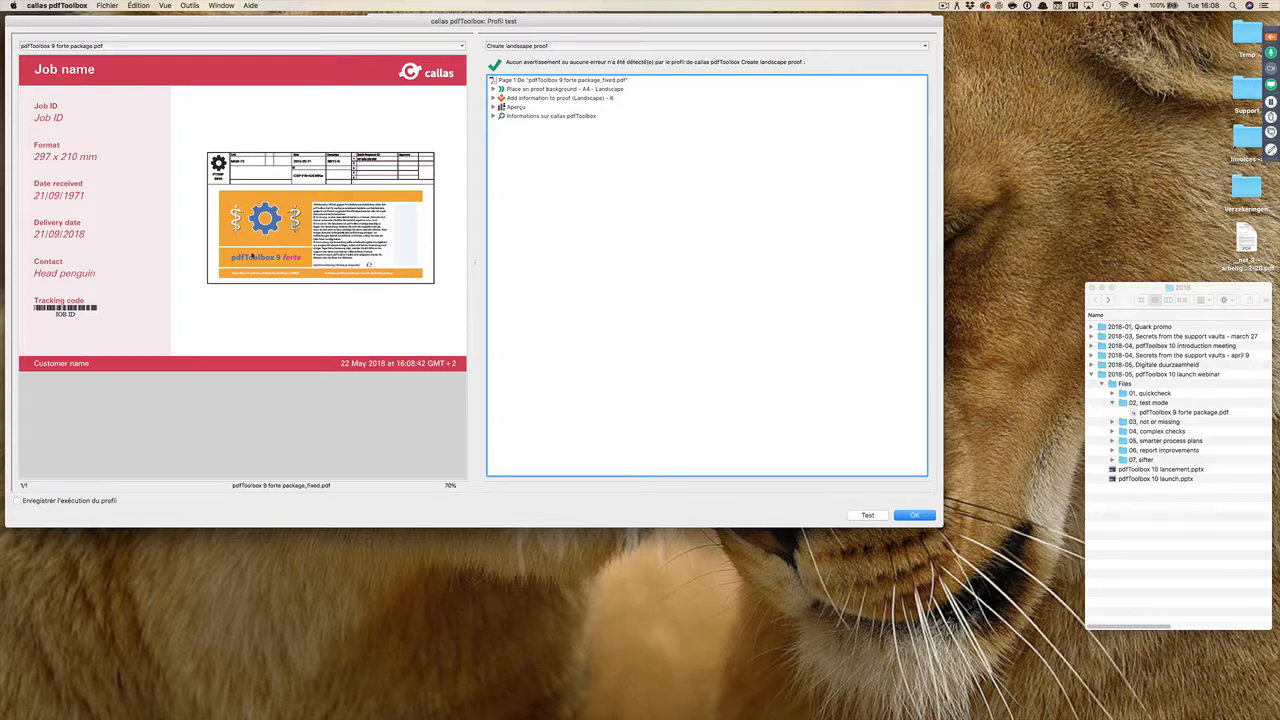
# Step: Switch the test document to Penguin with cut path.pdf and run the landscape proof test with the default variable values
pyautogui.click(312, 47)
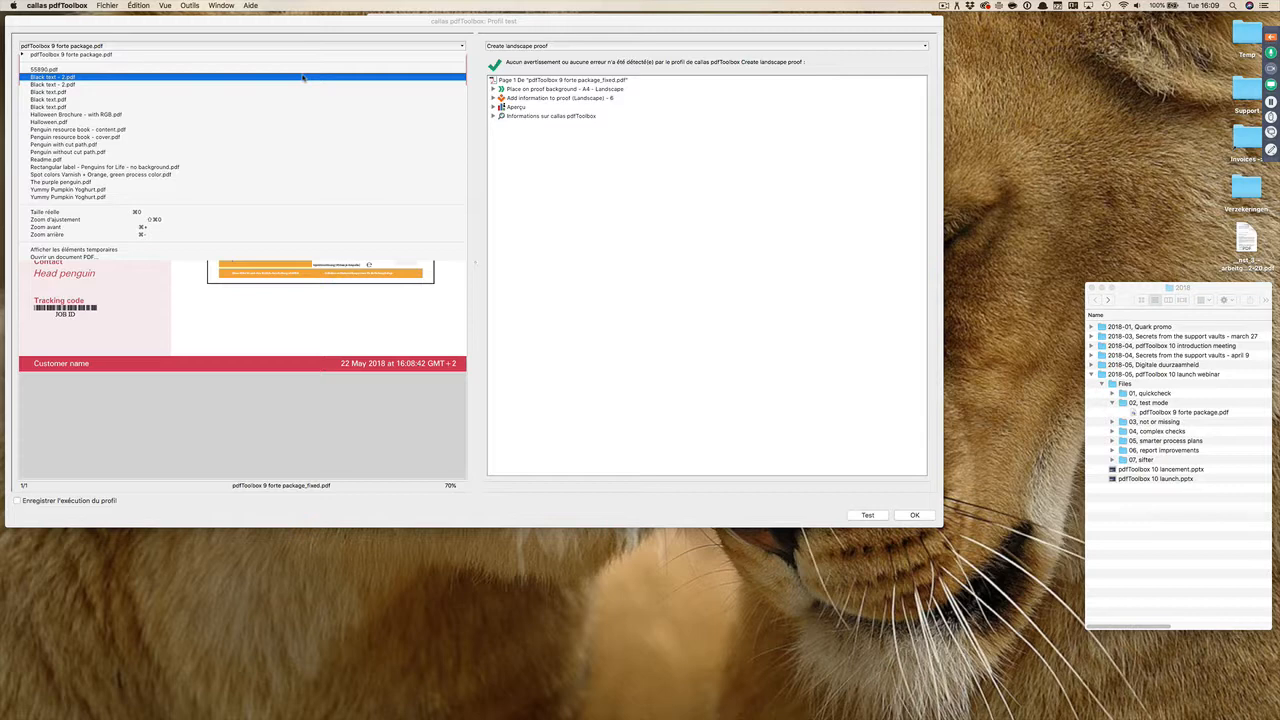
pyautogui.click(289, 145)
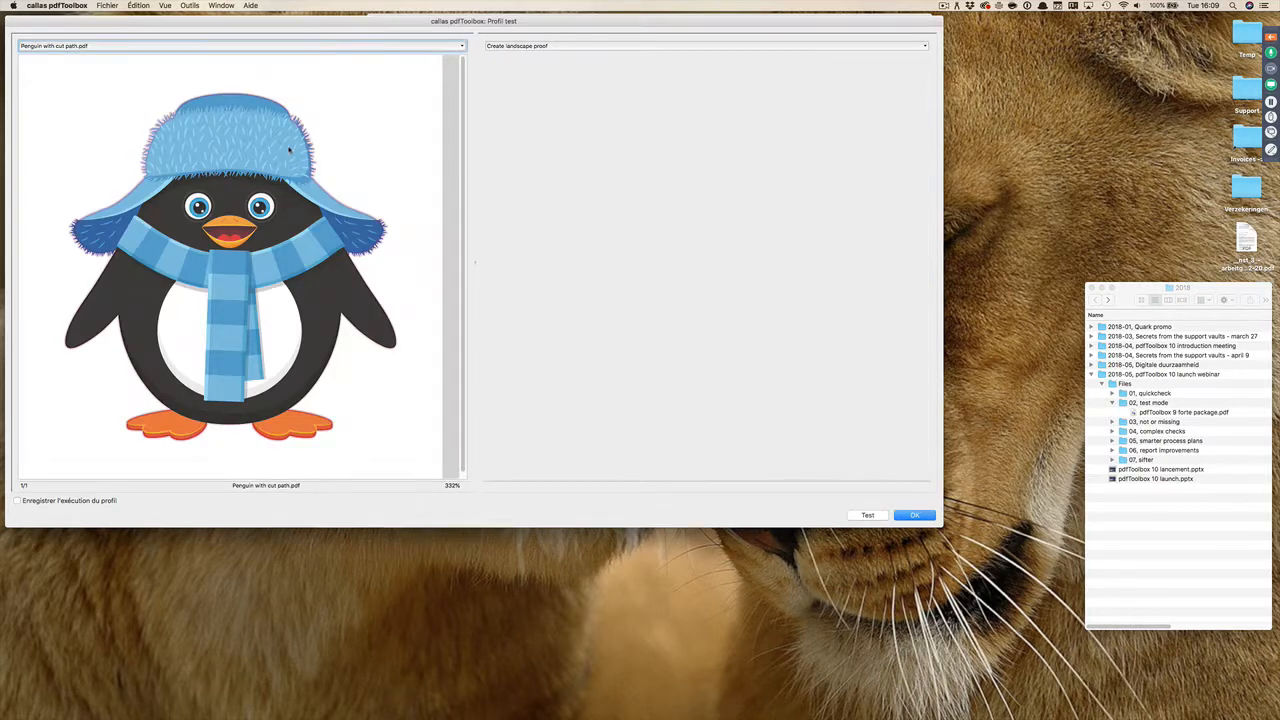
pyautogui.click(648, 326)
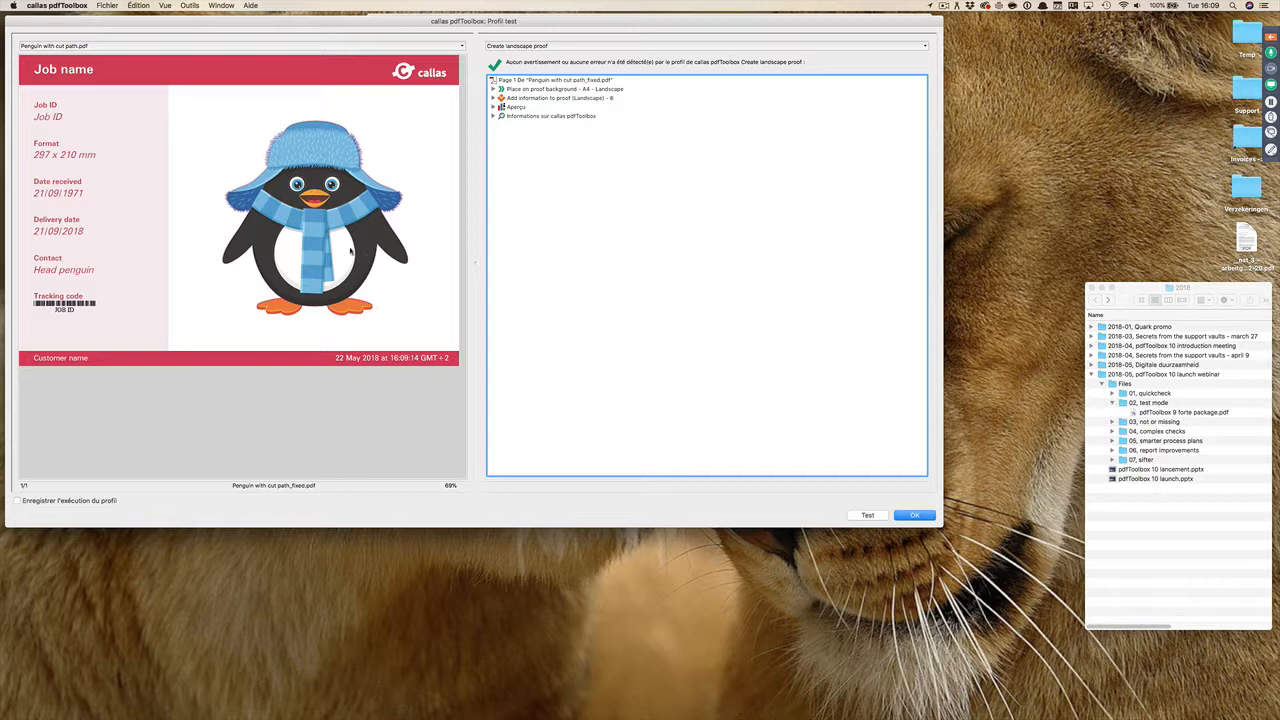
# Step: Reveal the test's temporary files in Finder, preview the original and fixed penguin PDFs, and close the folder window
pyautogui.click(92, 47)
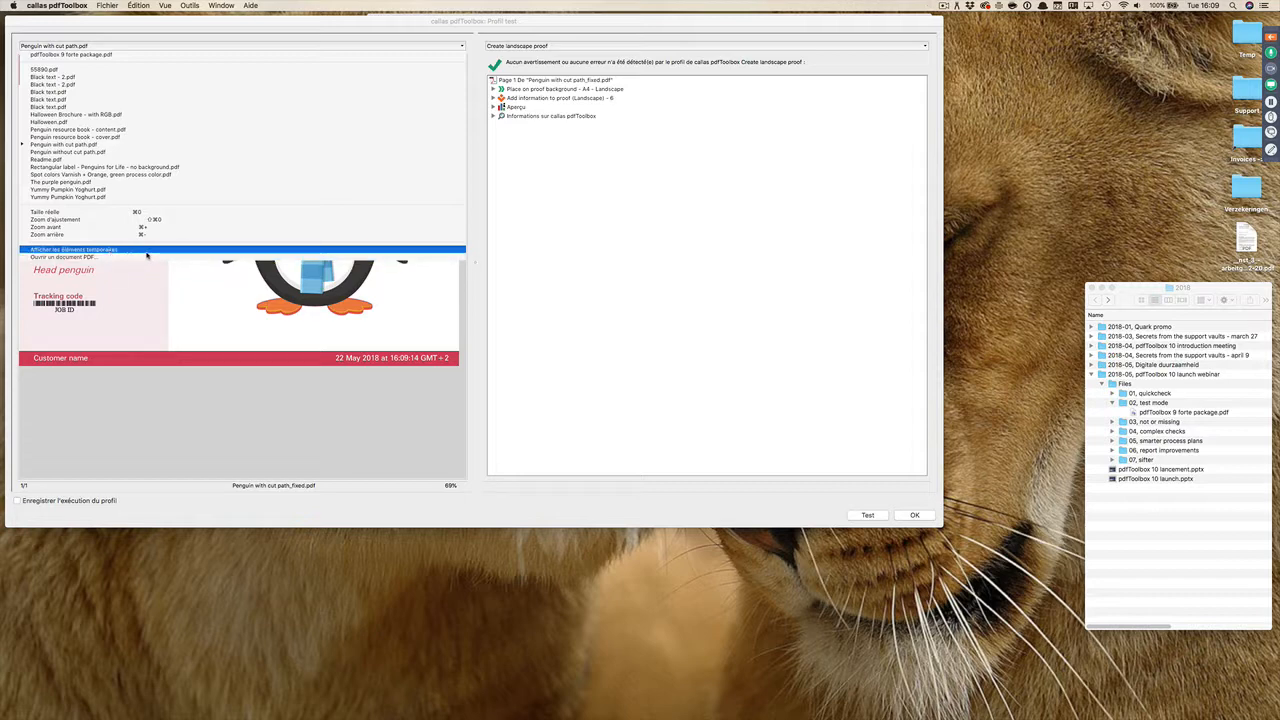
pyautogui.click(146, 251)
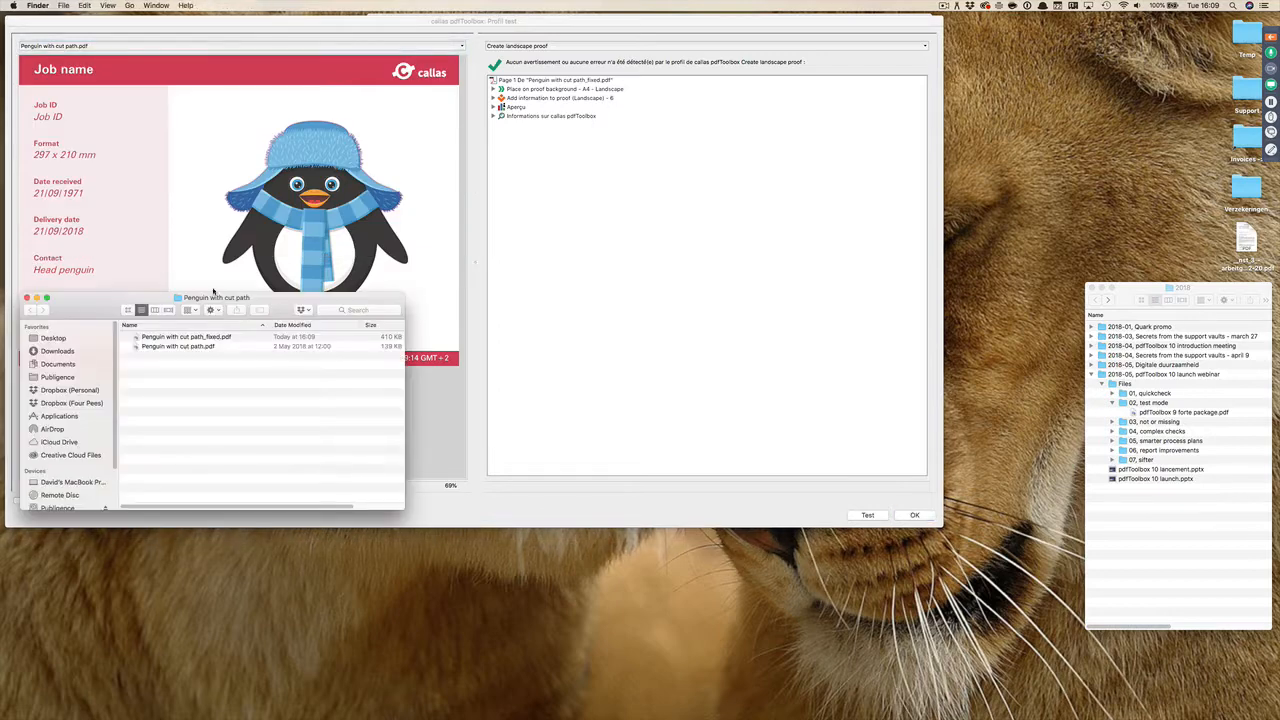
pyautogui.moveTo(318, 300); pyautogui.dragTo(754, 62)
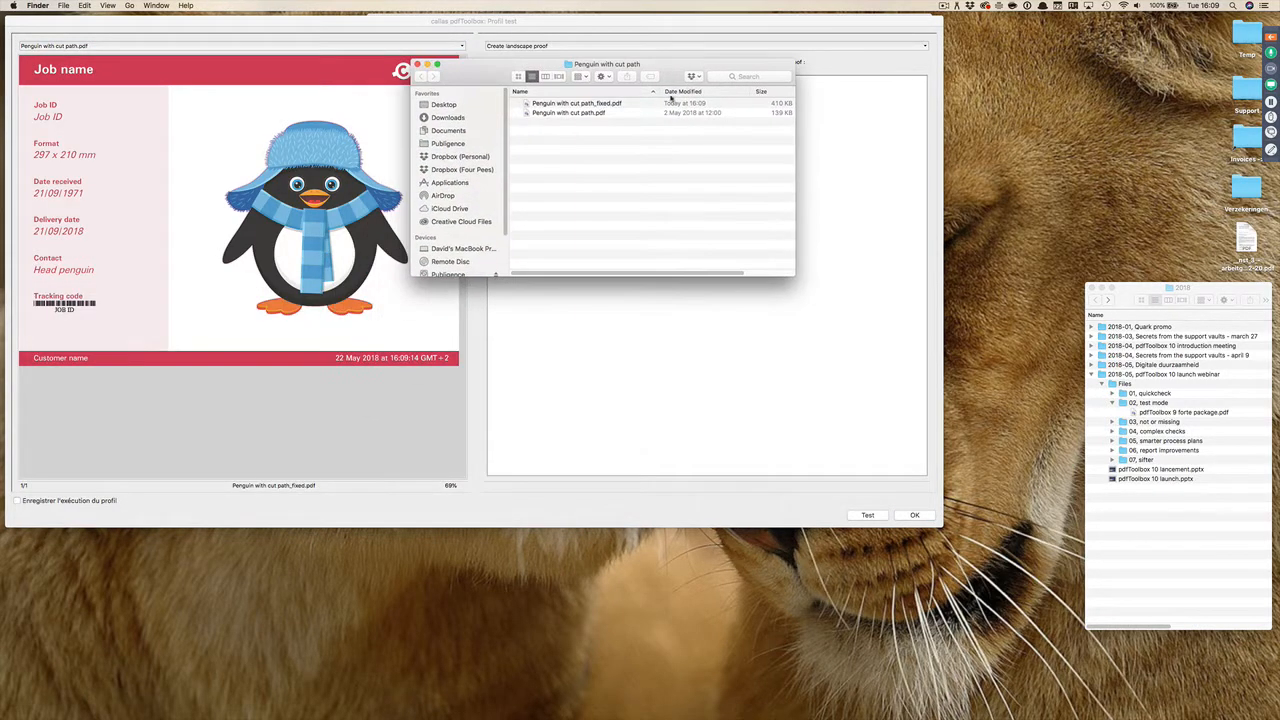
pyautogui.click(530, 115)
pyautogui.press('space')
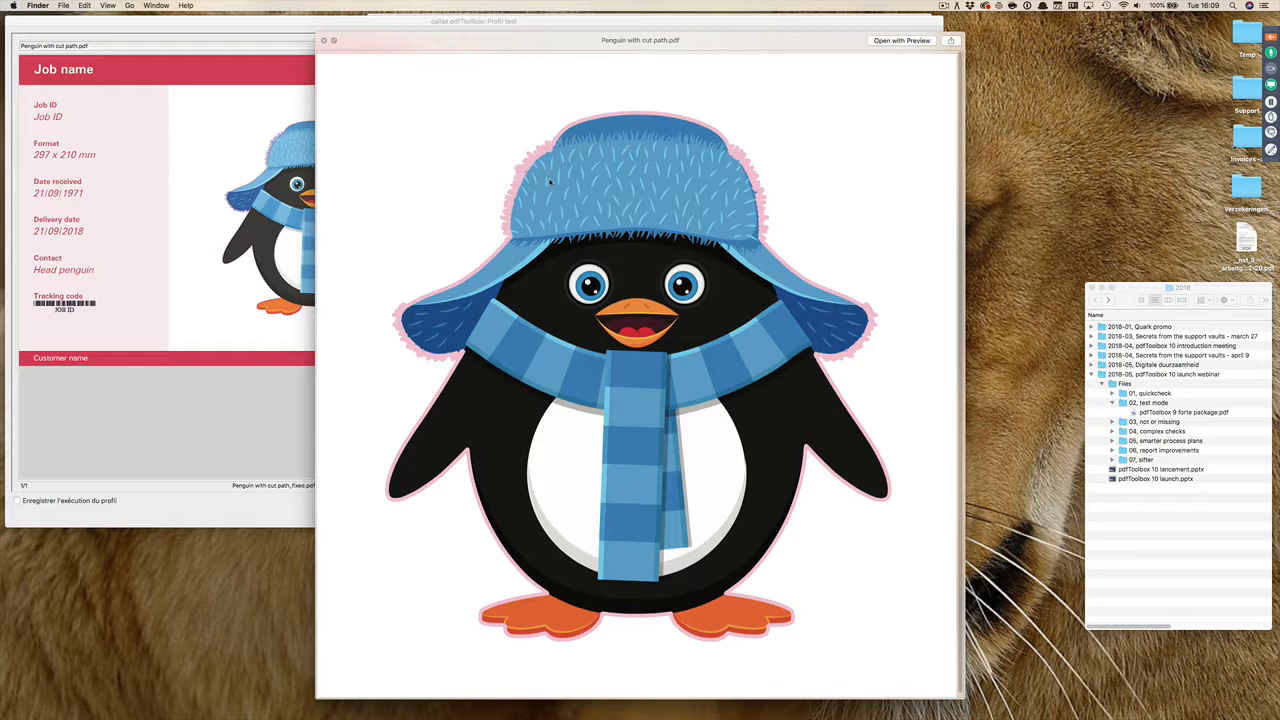
pyautogui.press('Down')
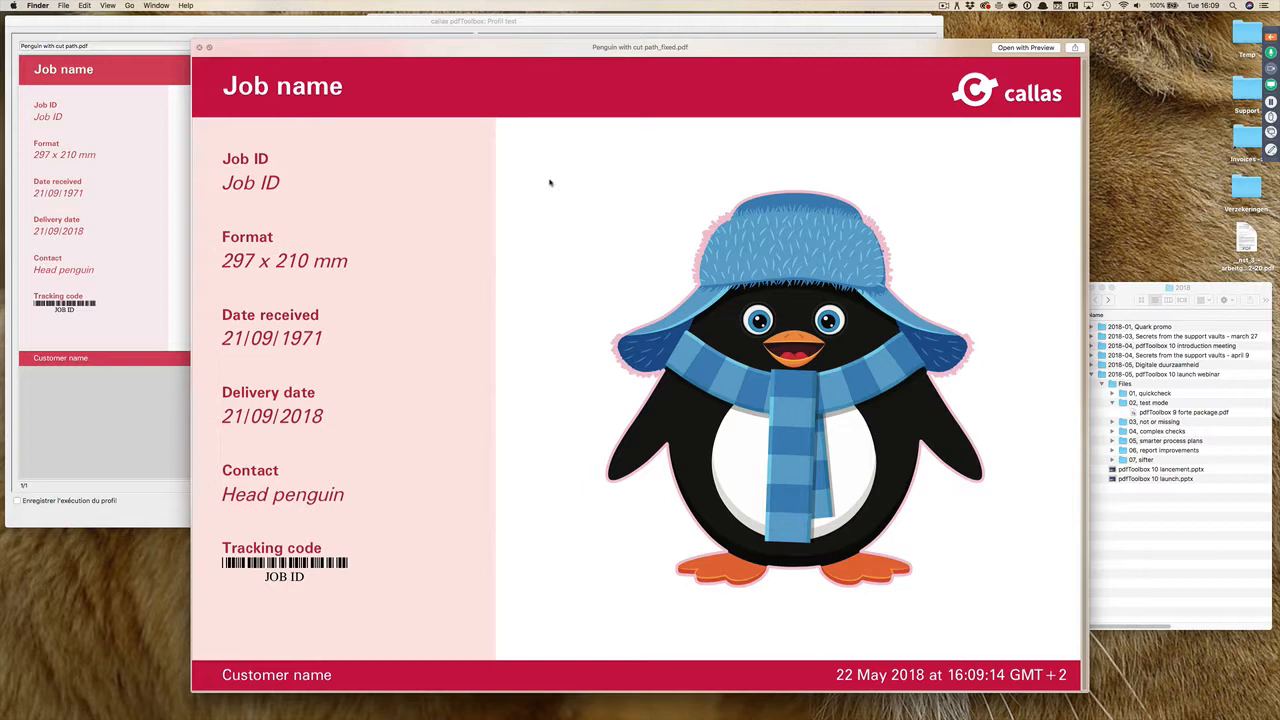
pyautogui.press('space')
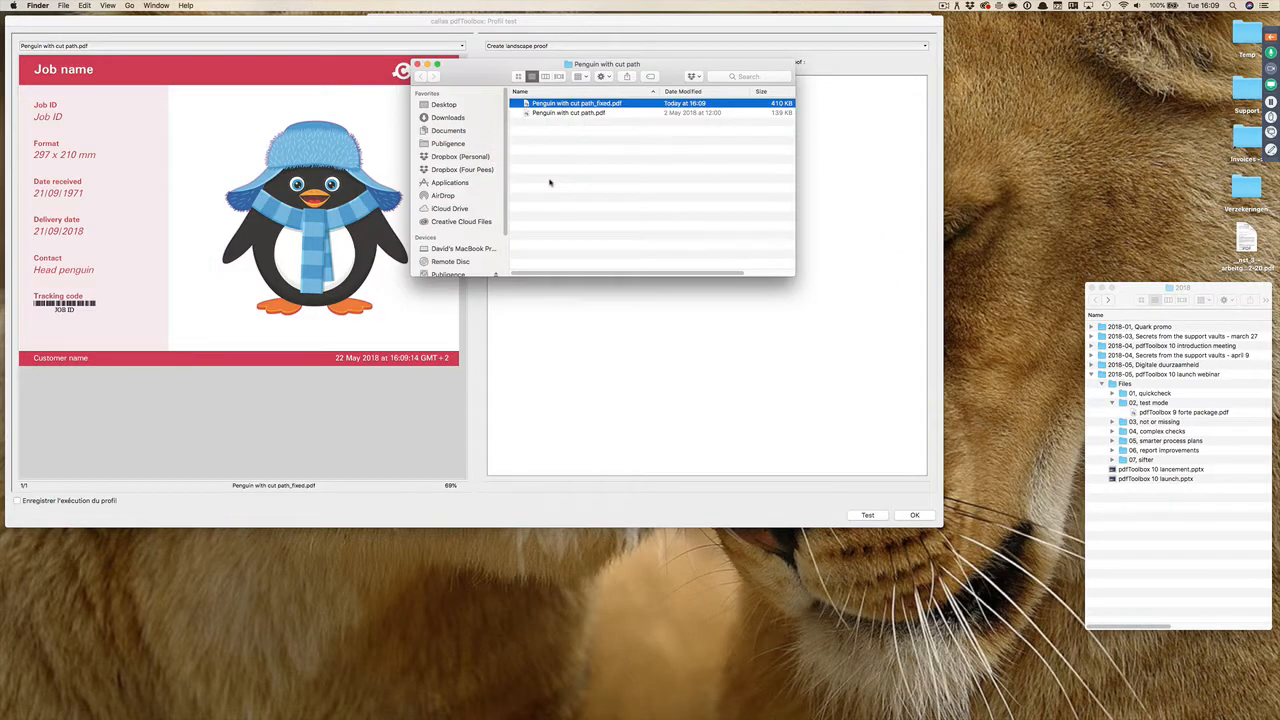
pyautogui.click(418, 64)
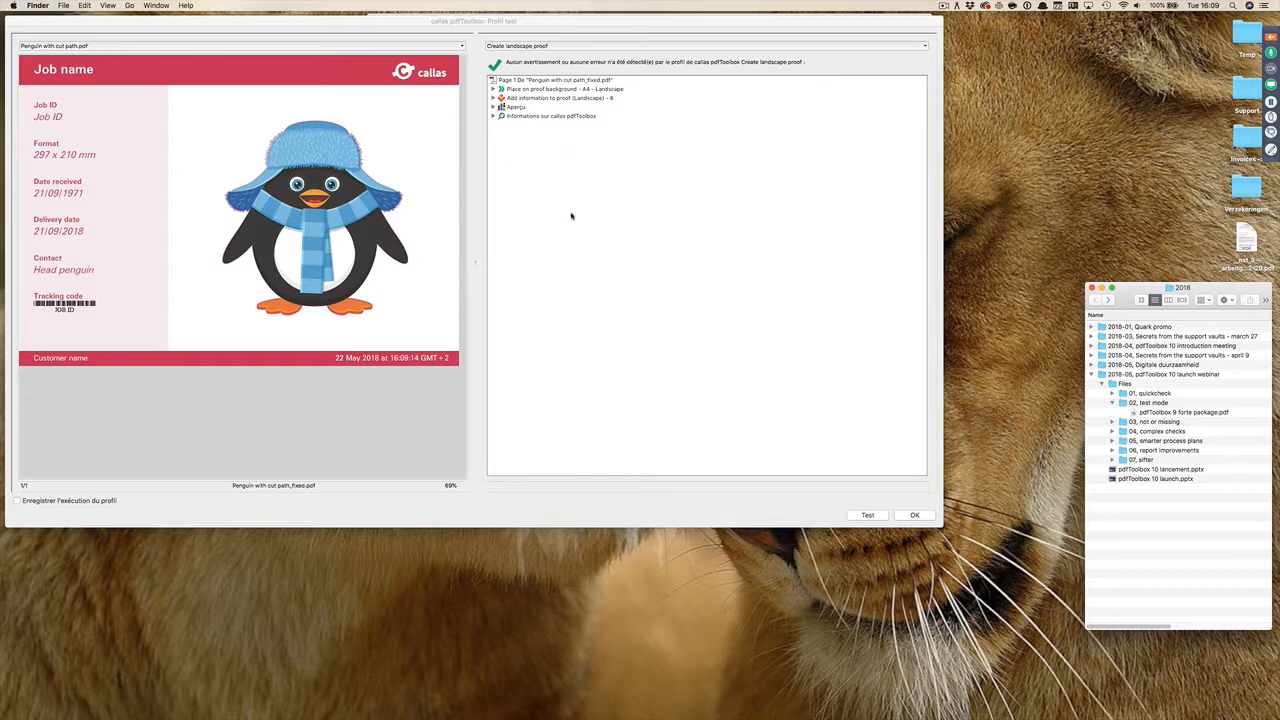
# Step: Leave the profile test, cancel editing the process plan, and close the pdfToolbox 9 forte package document
pyautogui.click(910, 516)
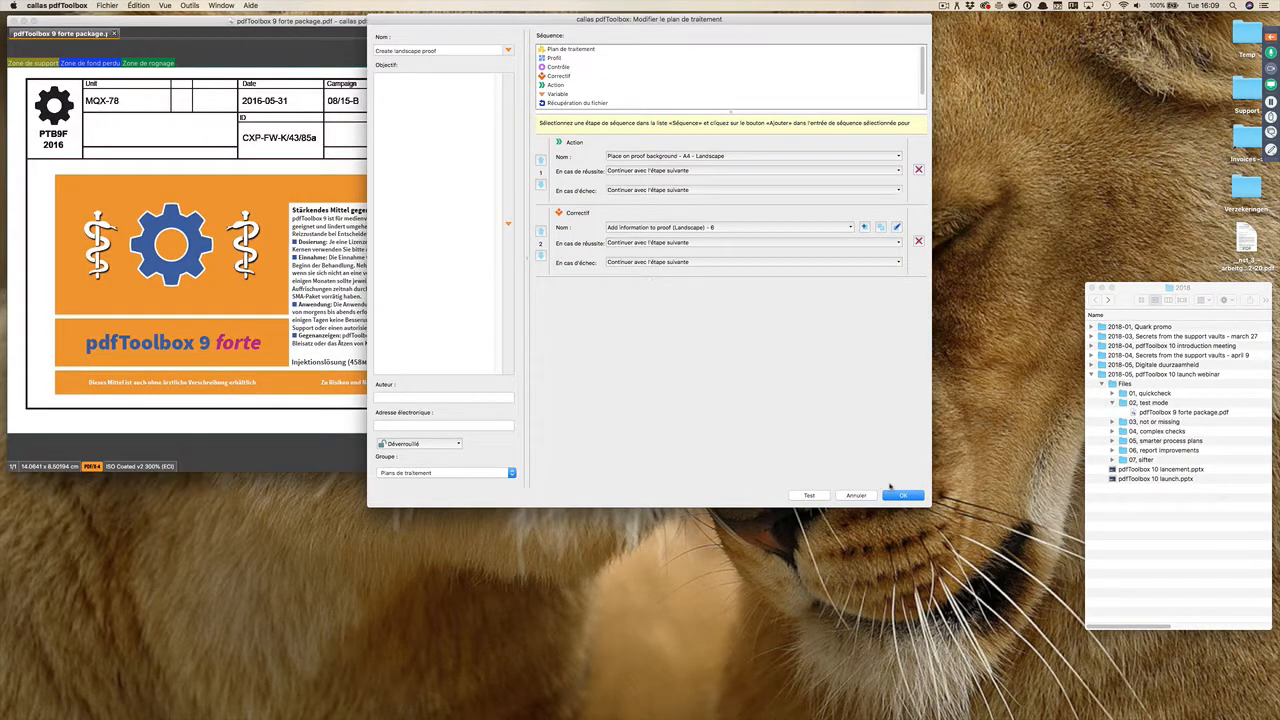
pyautogui.click(860, 497)
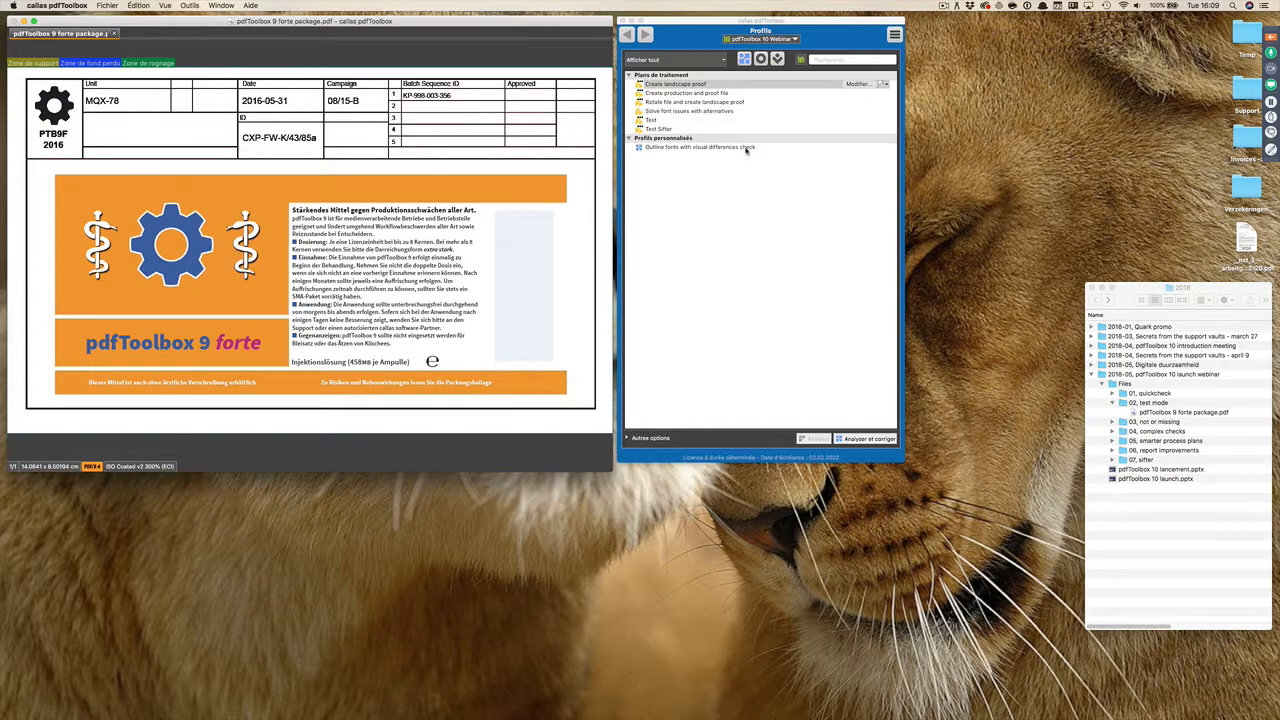
pyautogui.click(777, 59)
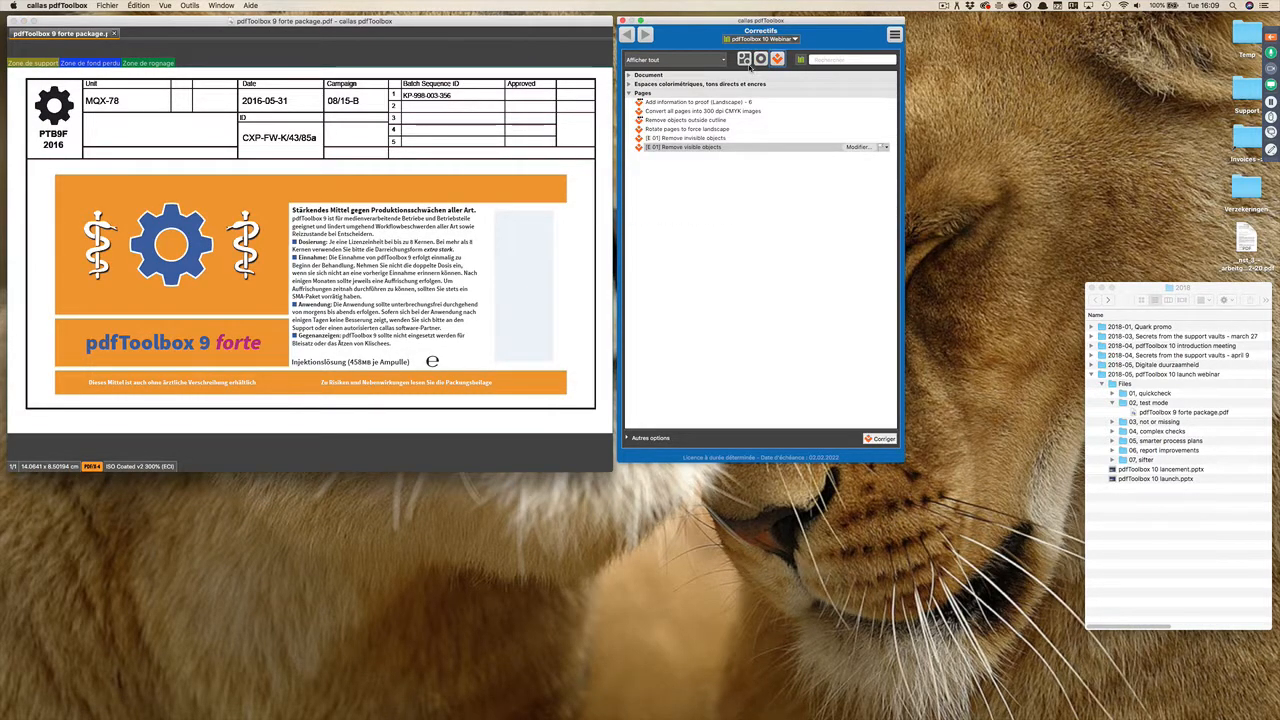
pyautogui.click(744, 60)
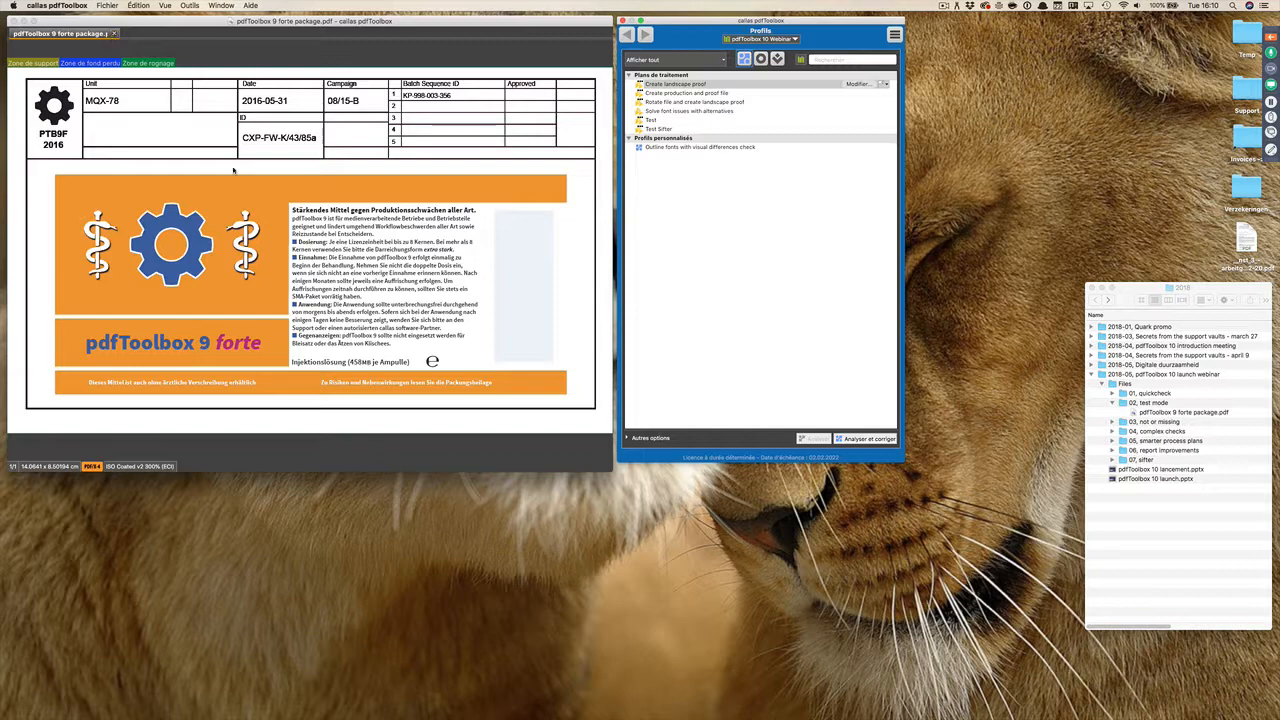
pyautogui.click(114, 33)
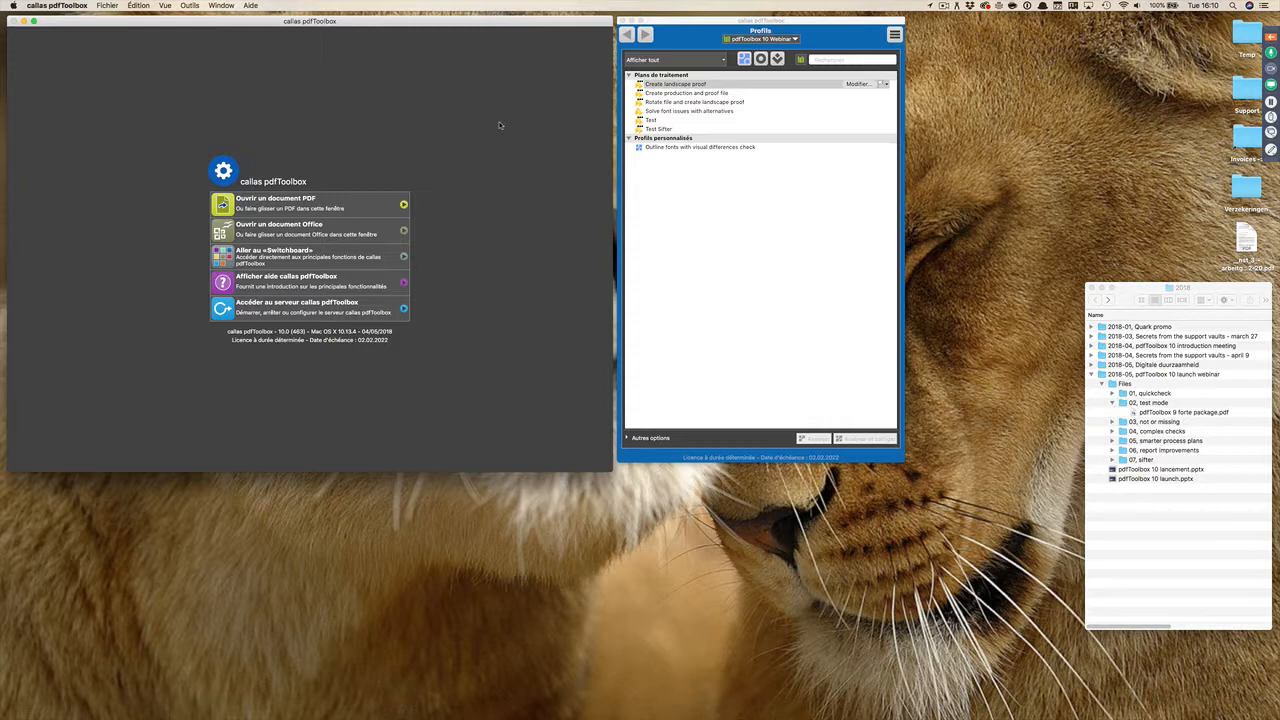
# Step: Switch to PowerPoint and present the slides from "Qu'est-ce que le mode test ?" to "Inverser les résultats de contrôle"
pyautogui.press('super+Tab')
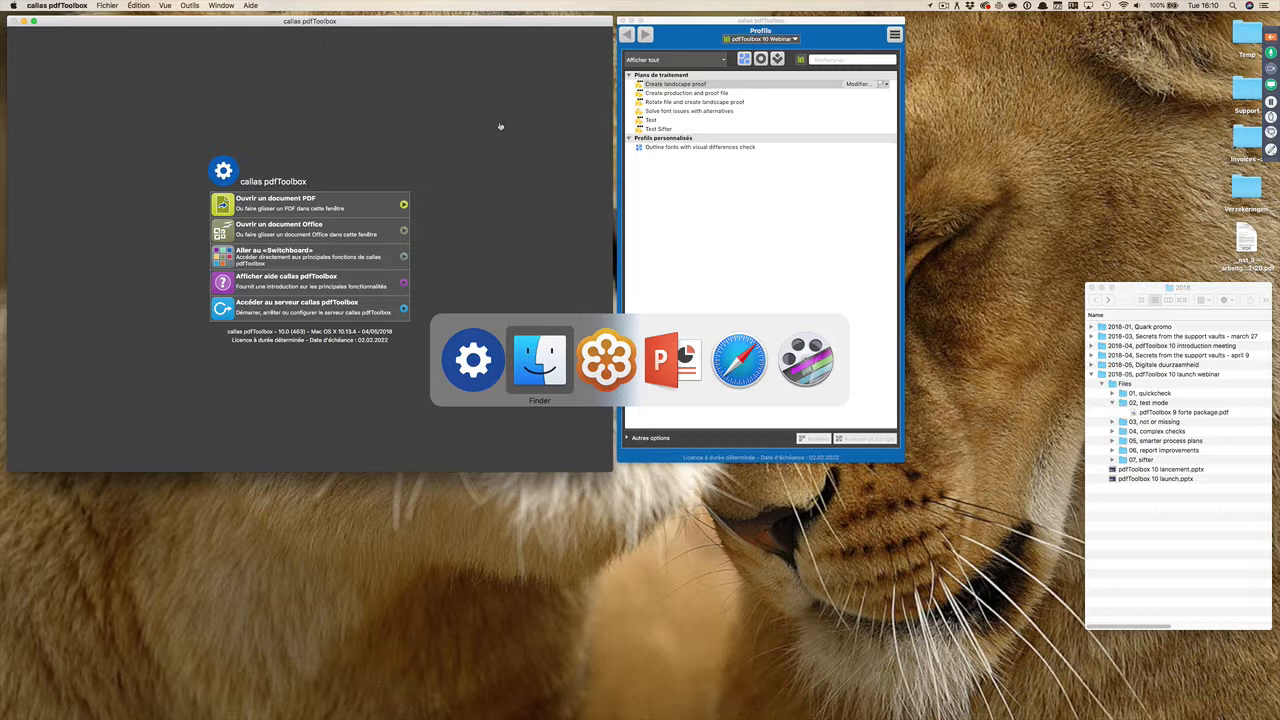
pyautogui.press('super+Tab')
pyautogui.press('super+Tab')
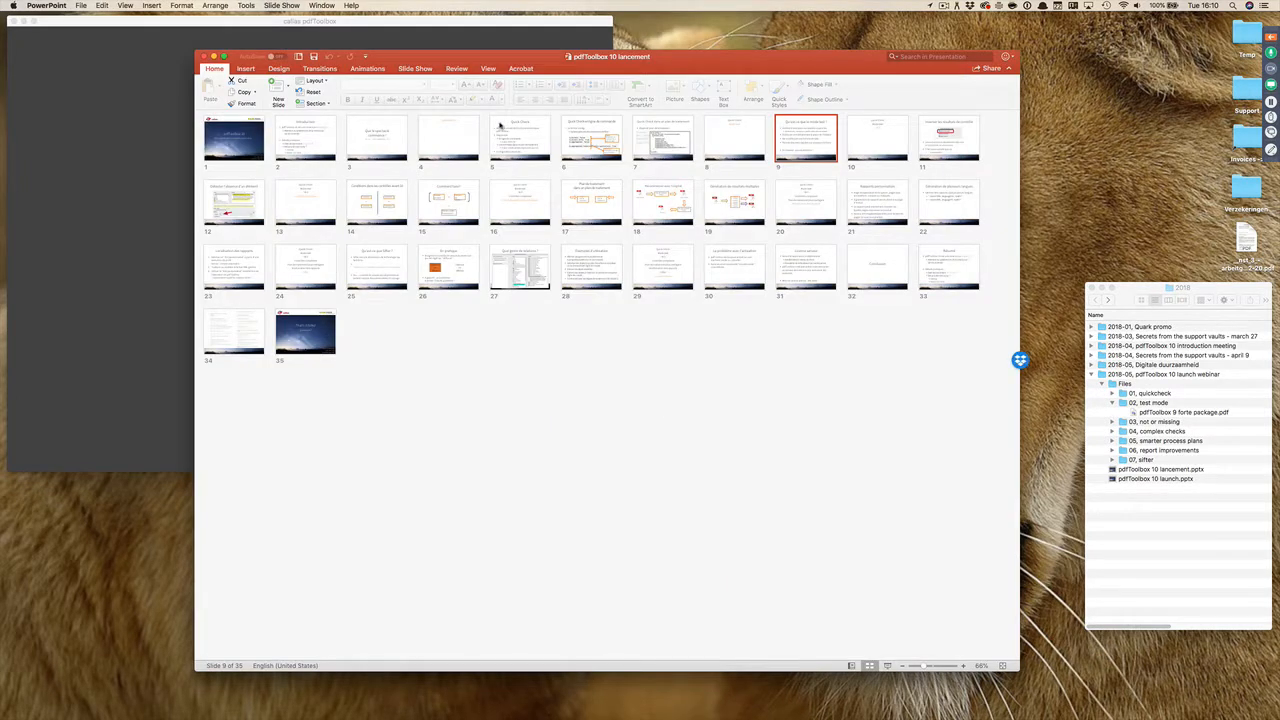
pyautogui.click(869, 665)
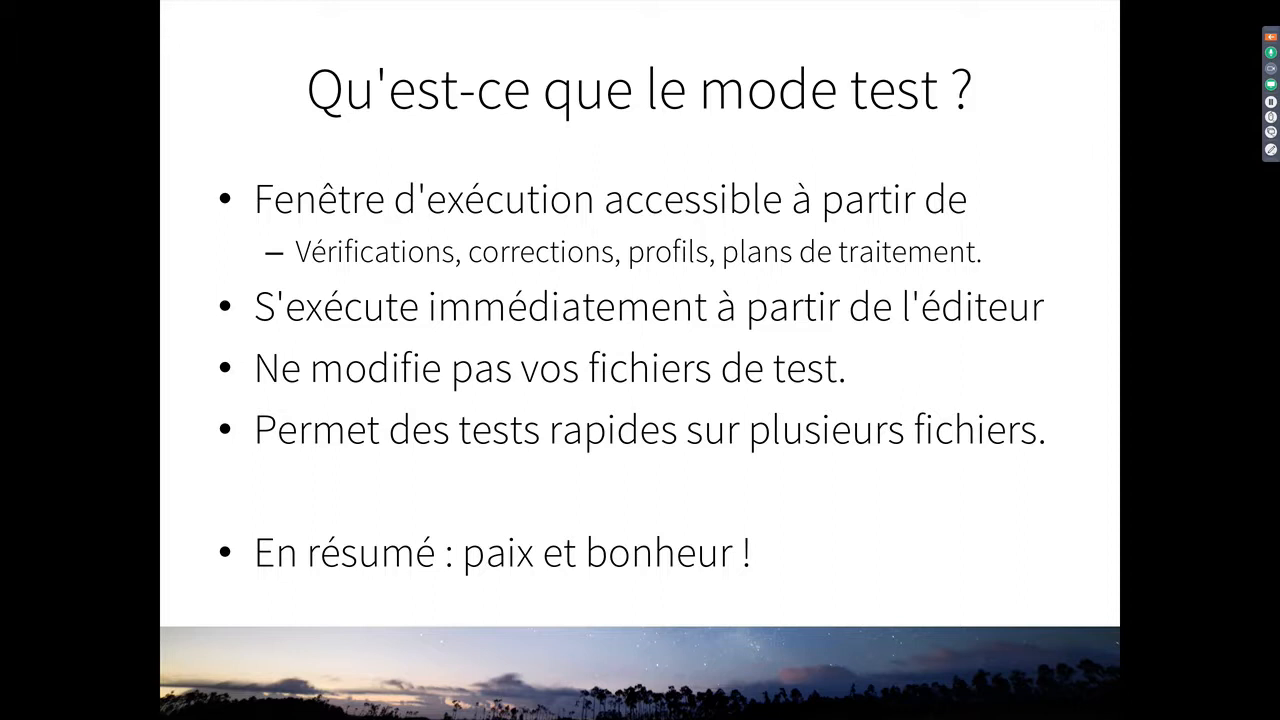
pyautogui.press('Right')
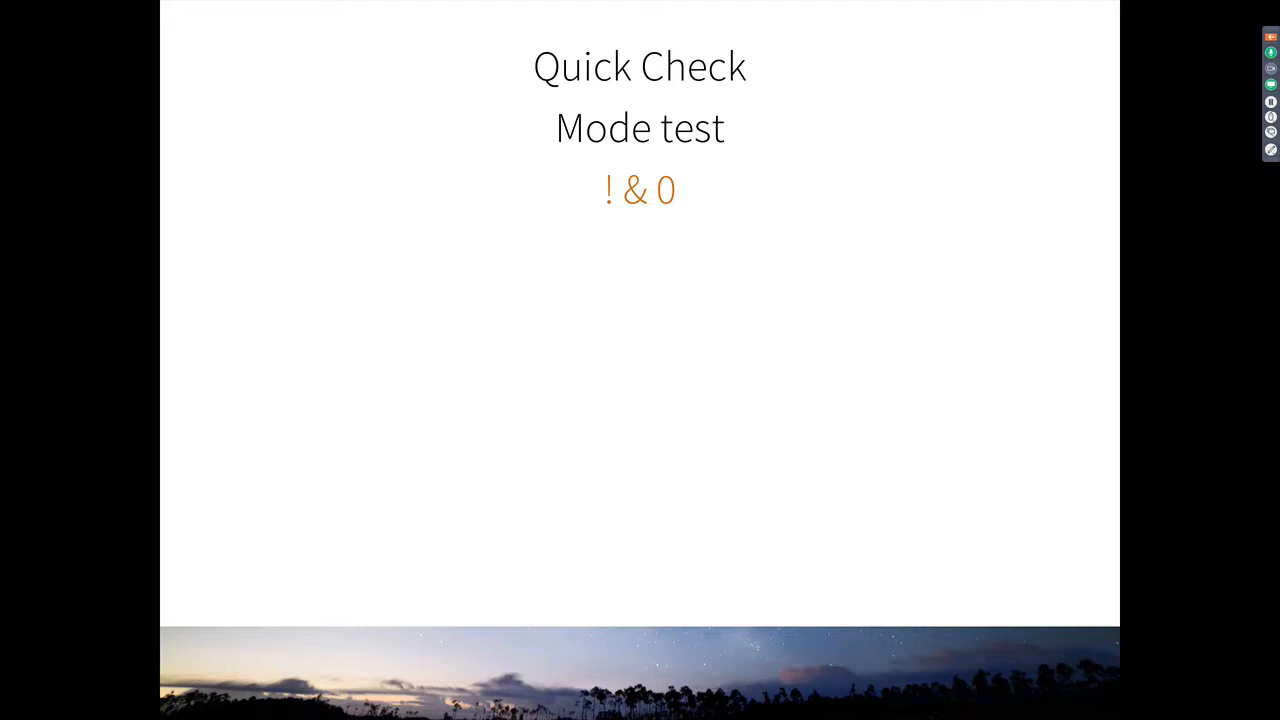
pyautogui.press('Right')
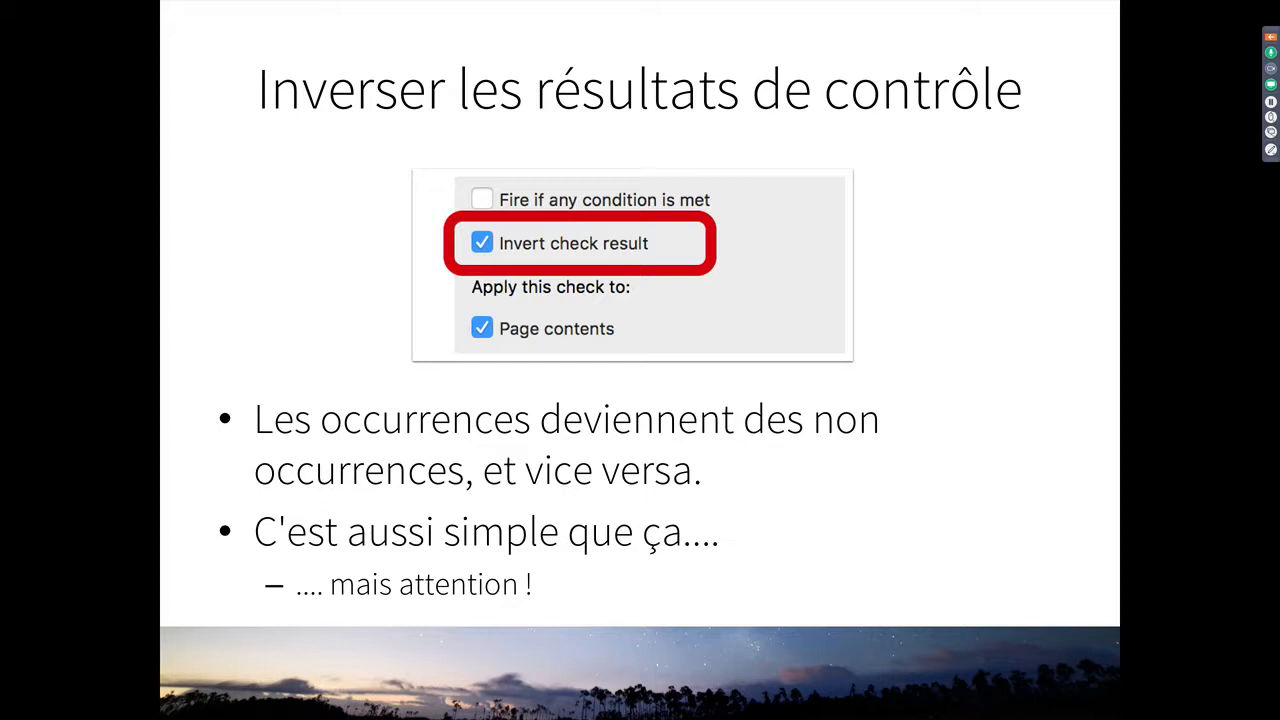
# Step: End the slide show and hide PowerPoint to return to the desktop
pyautogui.press('super+Tab')
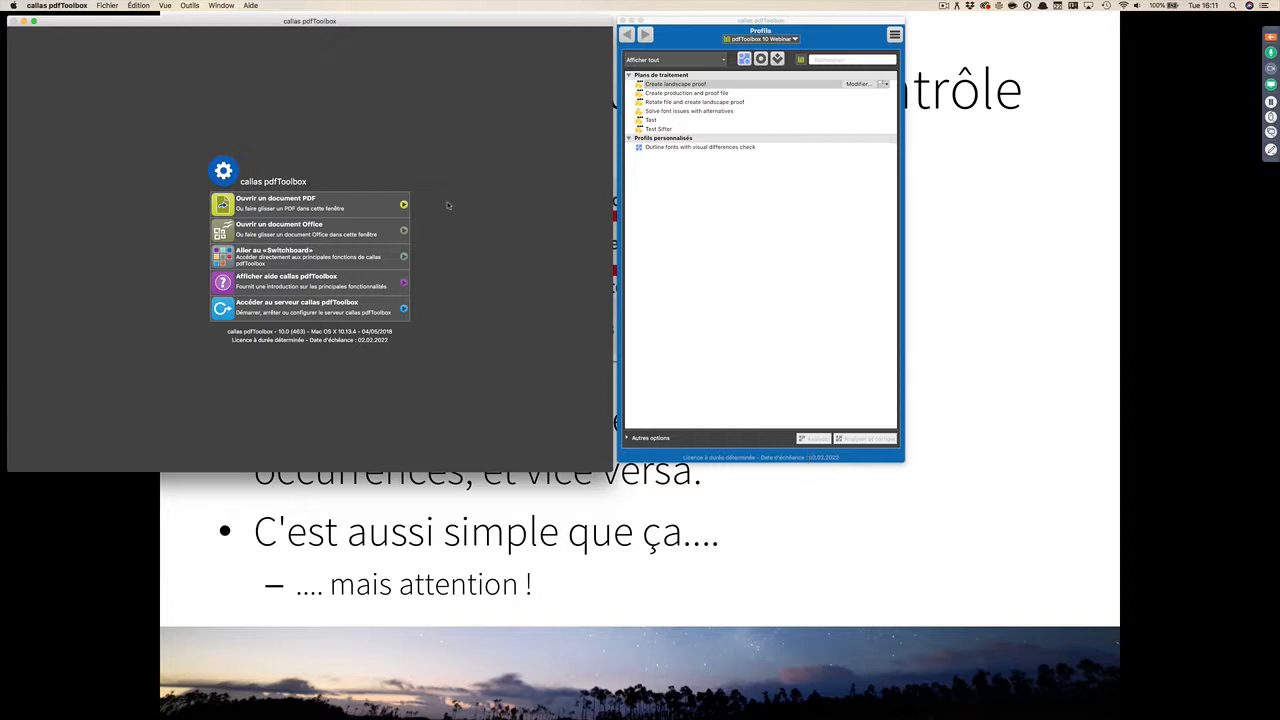
pyautogui.press('super+Tab')
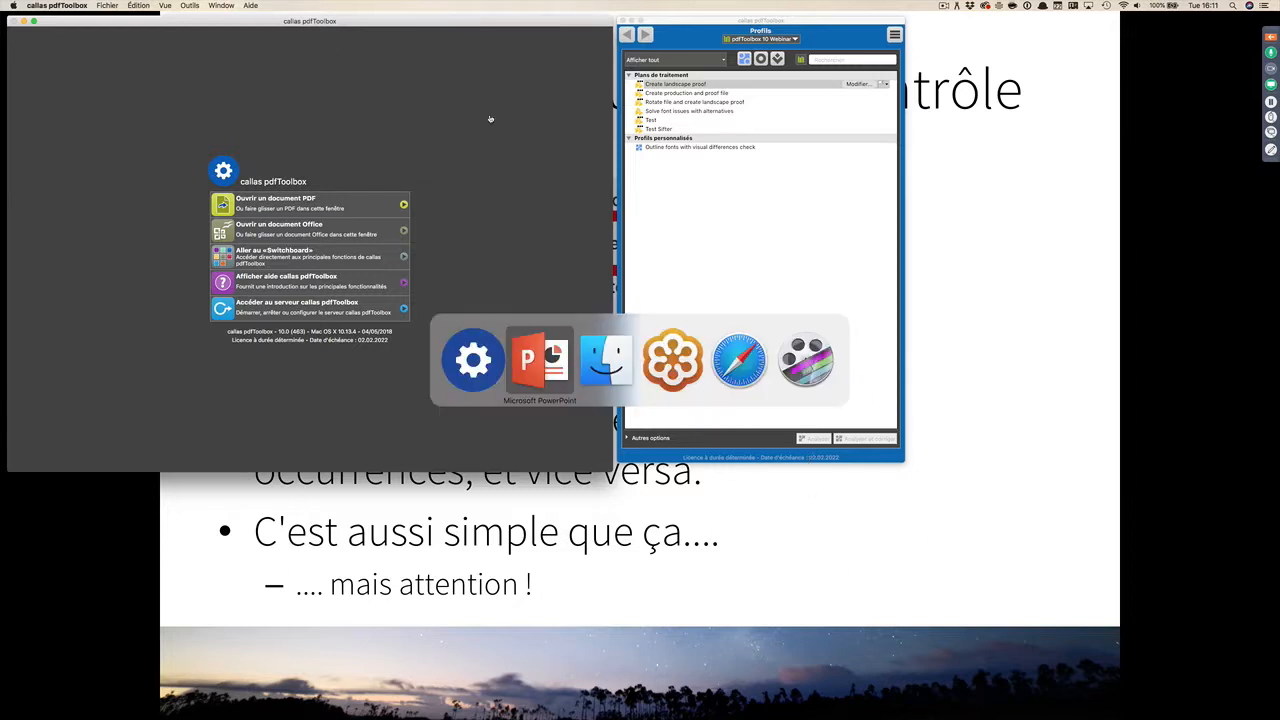
pyautogui.press('super+Tab')
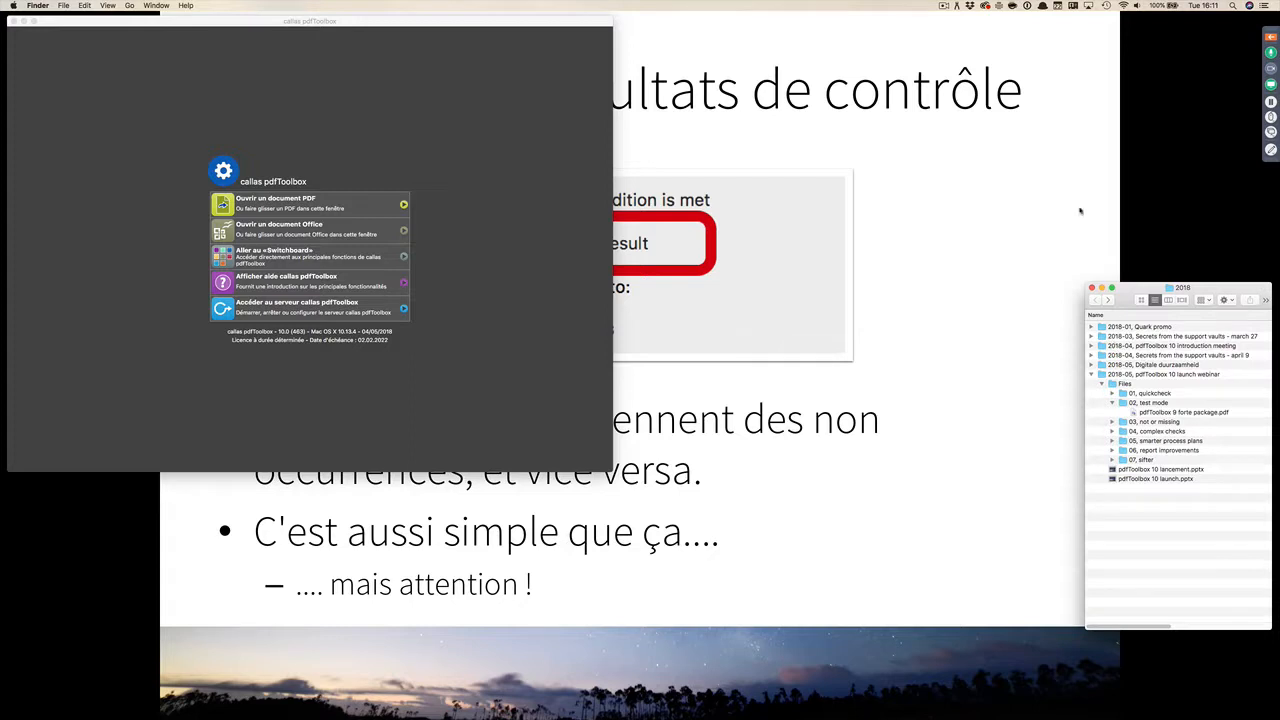
pyautogui.click(1040, 184)
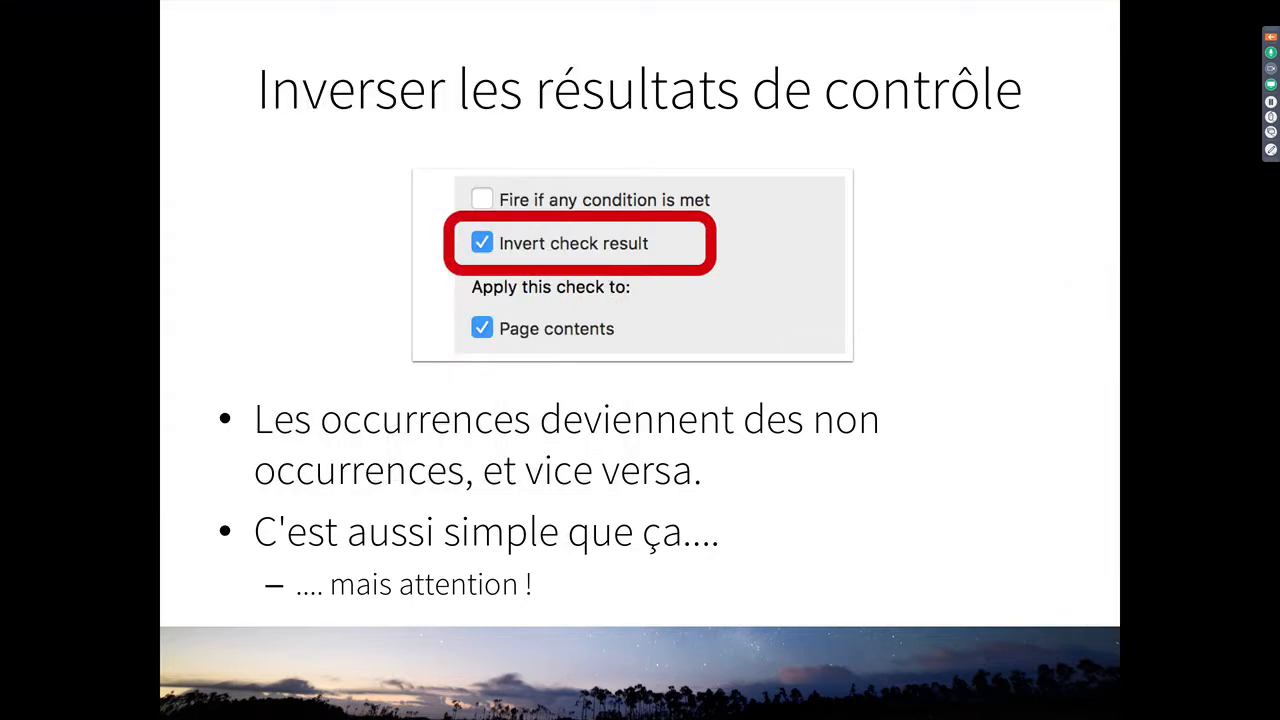
pyautogui.press('Escape')
pyautogui.press('super+h')
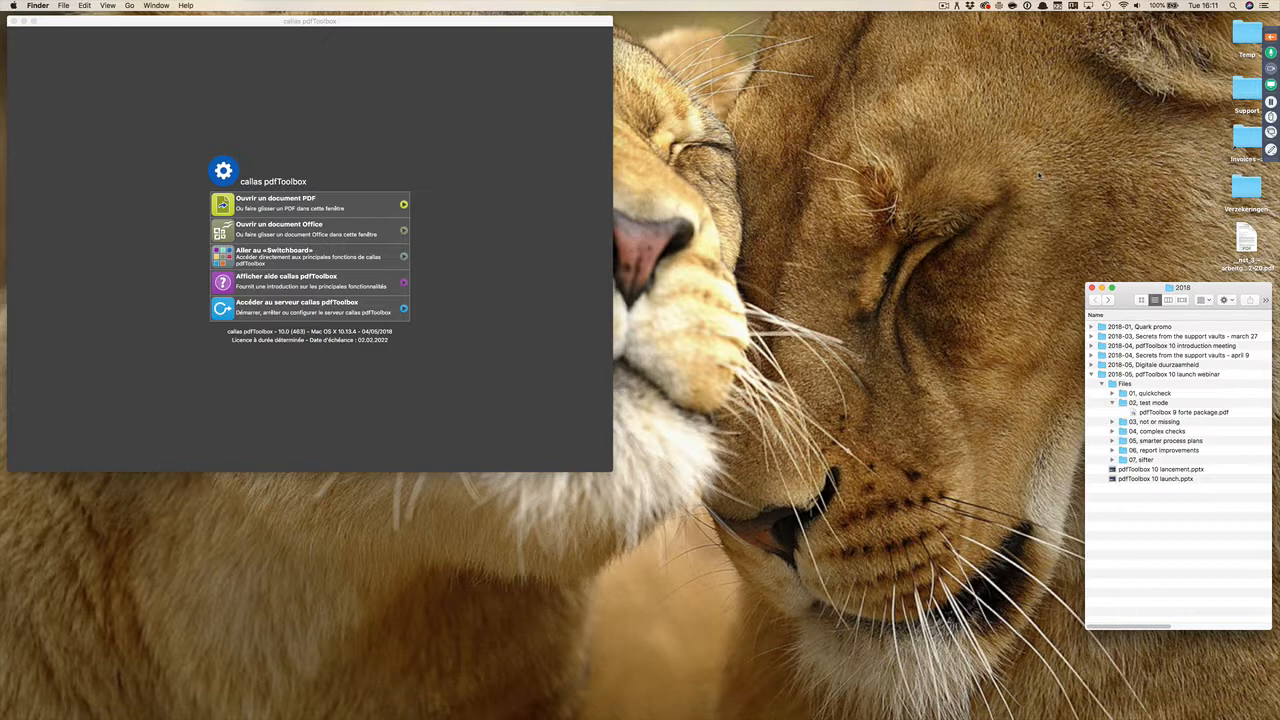
# Step: Open "Spot colors Varnish + Orange, green process color.pdf" from the "03, not or missing" folder in callas pdfToolbox
pyautogui.click(492, 157)
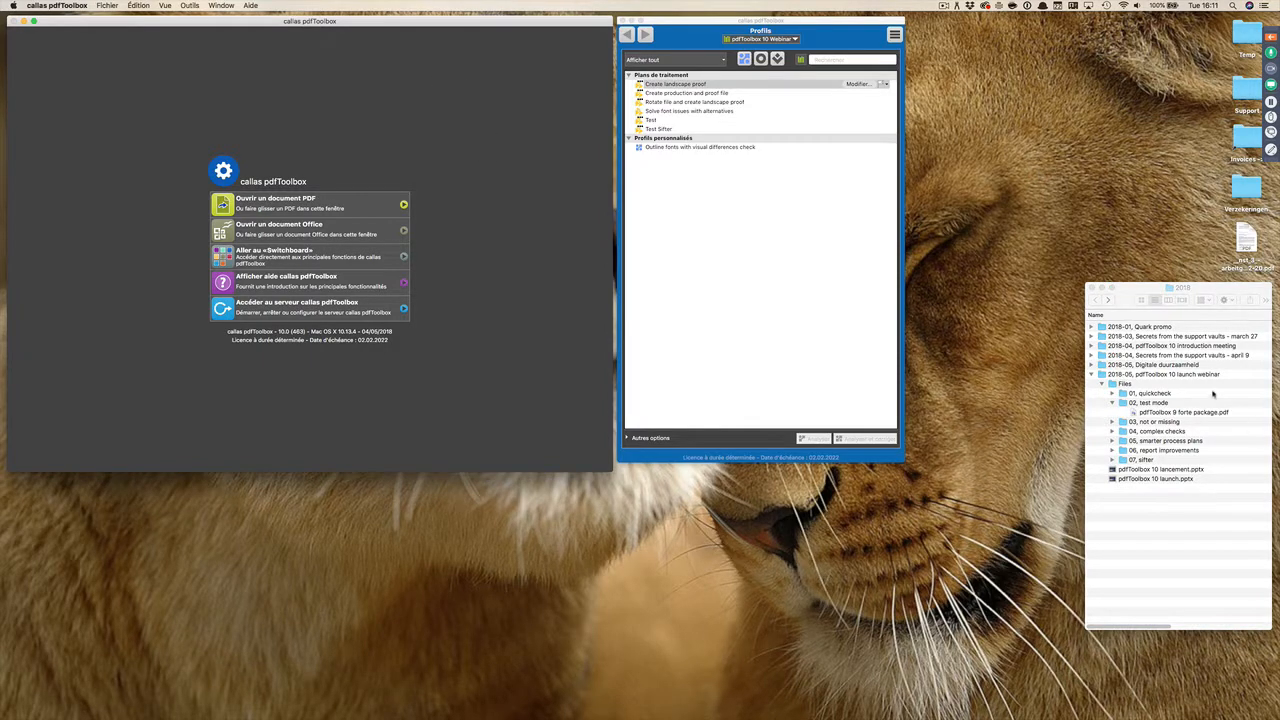
pyautogui.click(1112, 421)
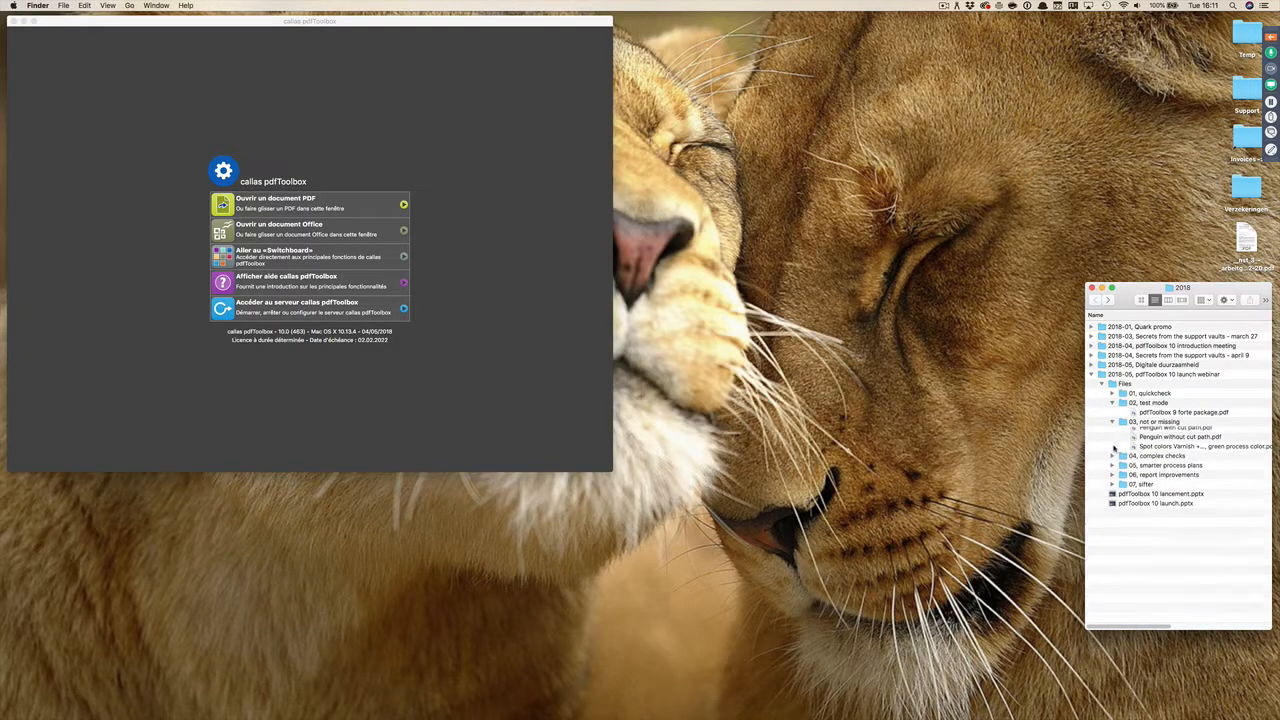
pyautogui.moveTo(1188, 452); pyautogui.dragTo(521, 185)
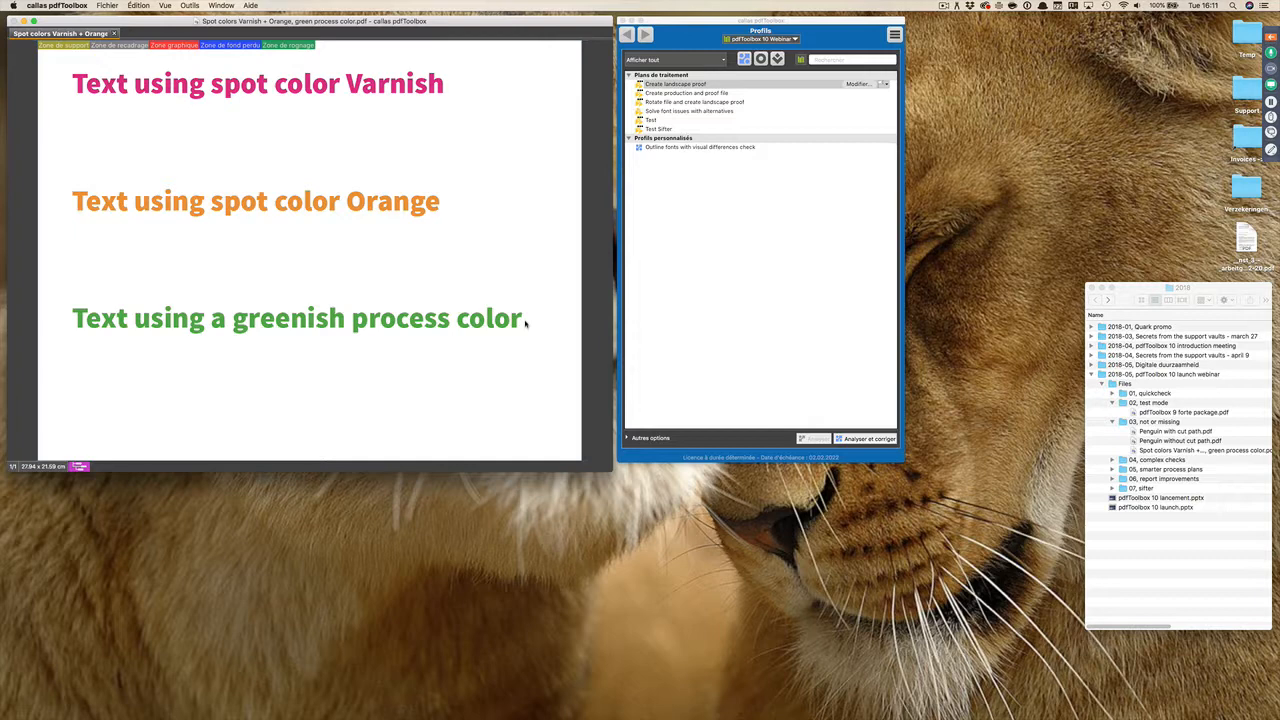
# Step: Examine the definition of the "Detect spot color "Varnish"" check in the Couleurs group of checks, leaving it unmodified
pyautogui.click(760, 59)
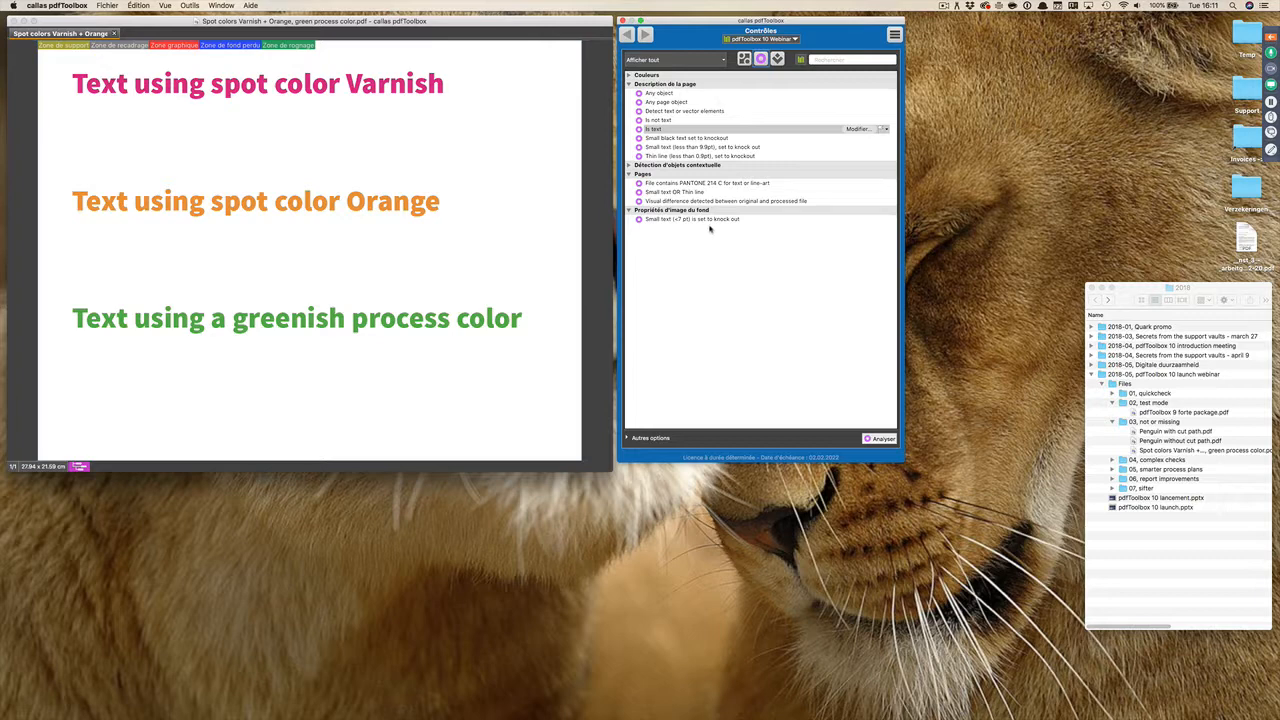
pyautogui.click(630, 76)
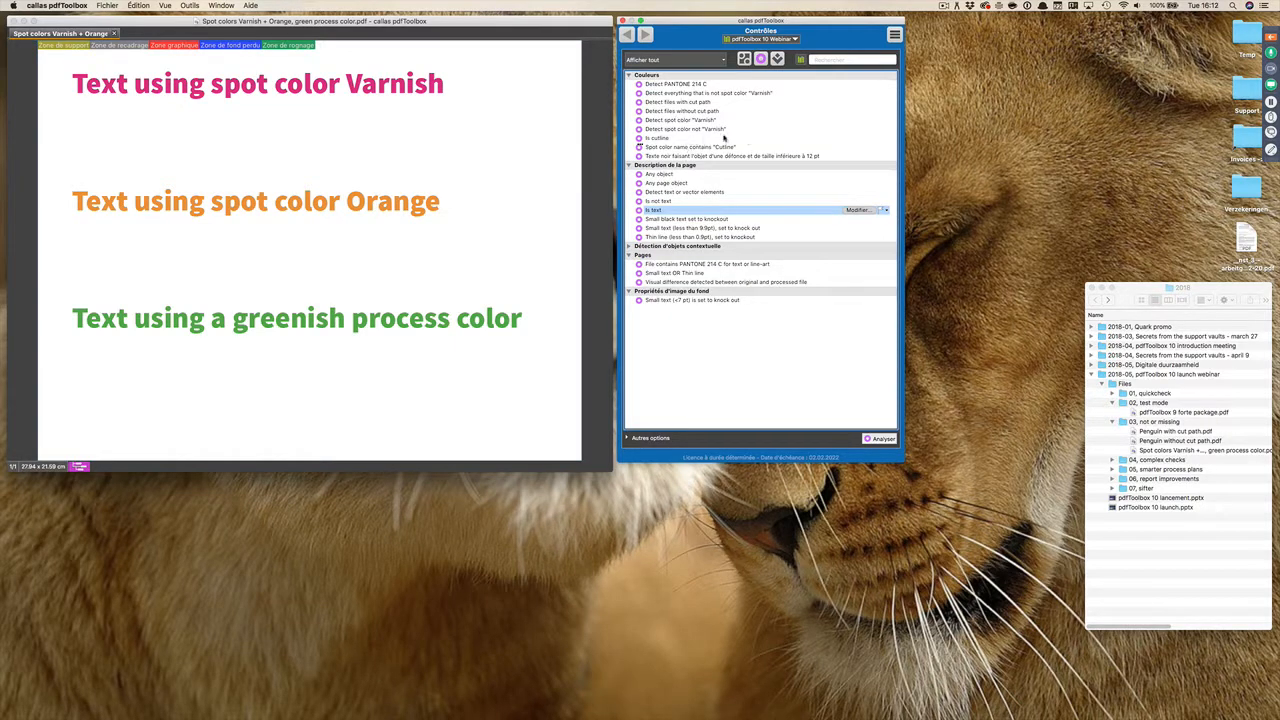
pyautogui.click(684, 120)
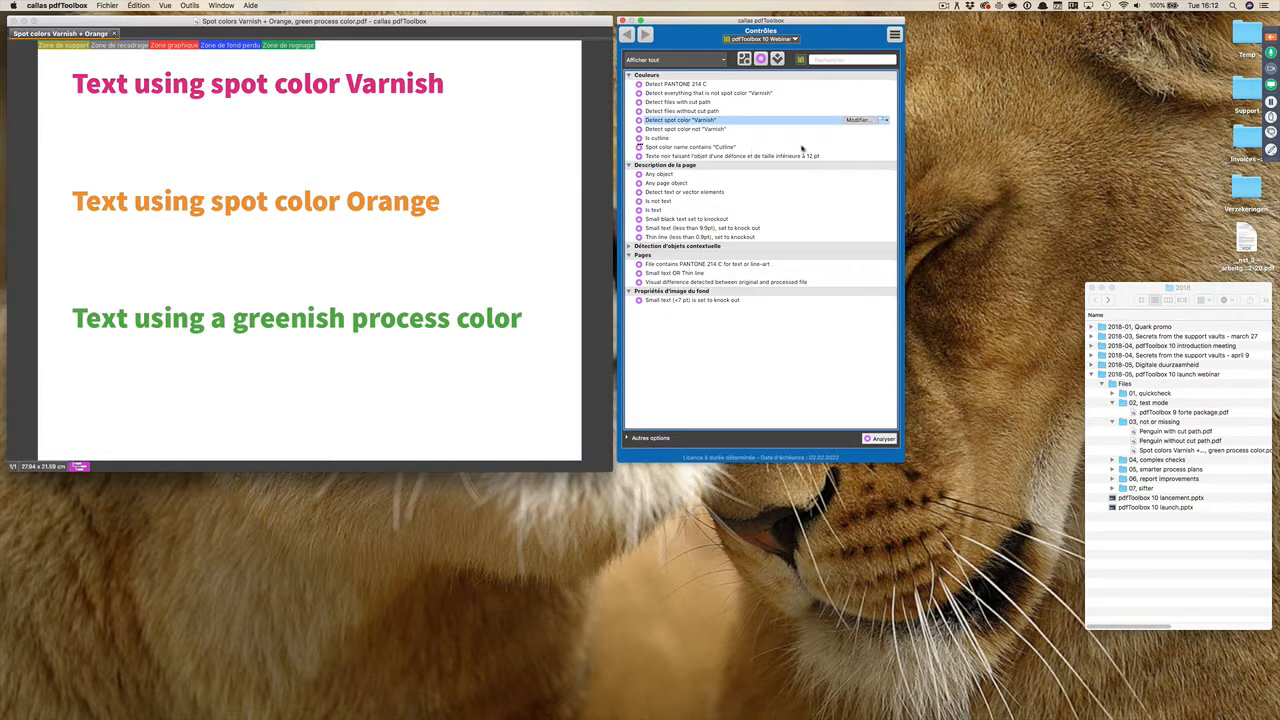
pyautogui.click(858, 121)
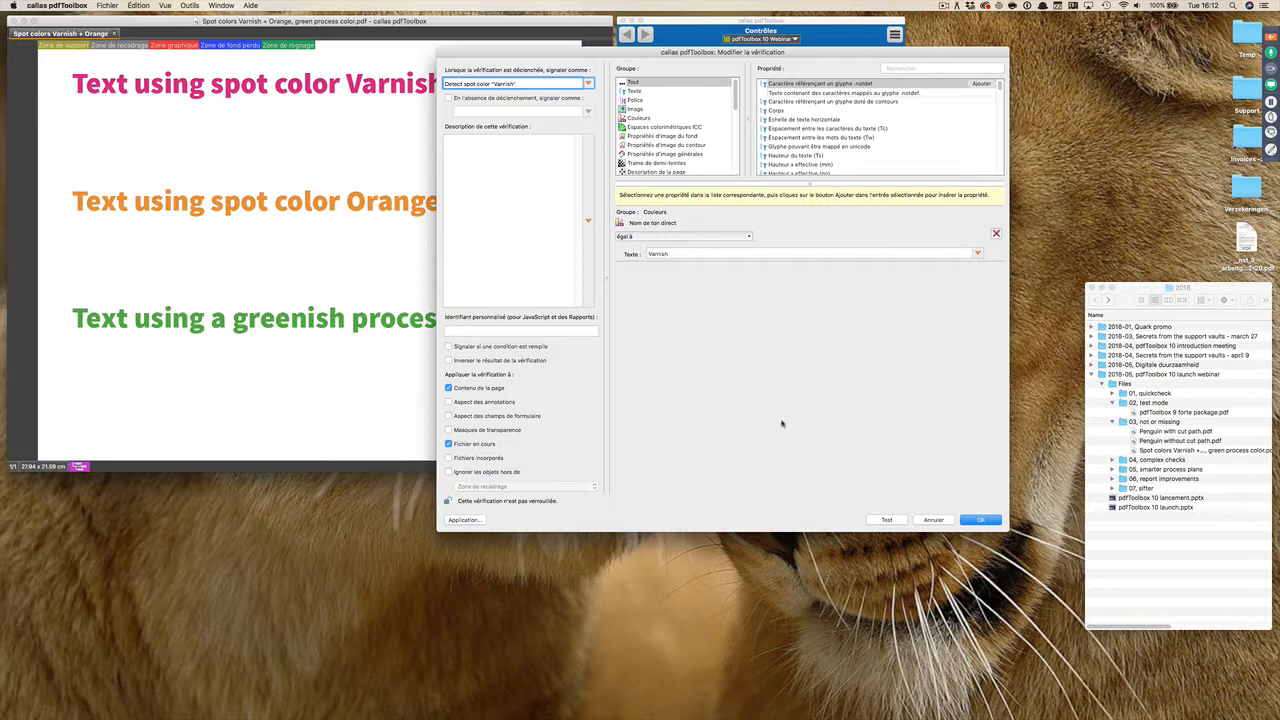
pyautogui.click(931, 520)
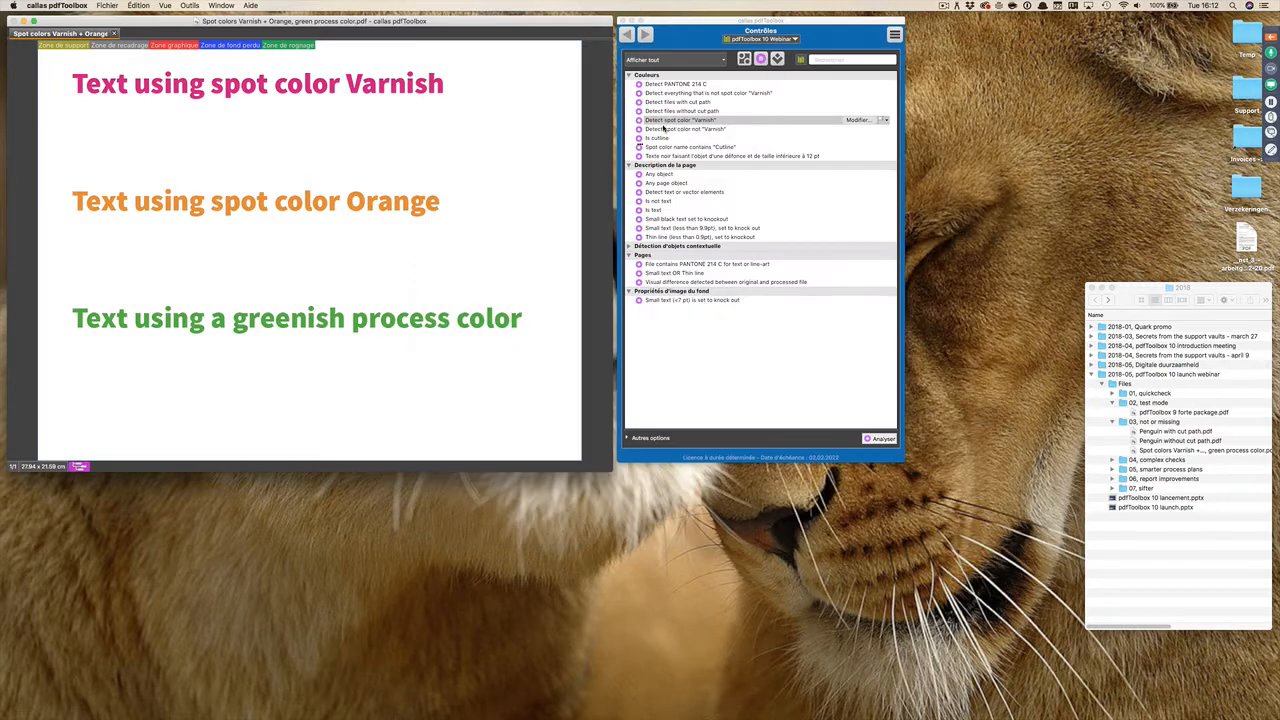
# Step: Analyse the spot color PDF with the "Detect spot color "Varnish"" check, highlight the hit on the page and return to the checks
pyautogui.click(880, 439)
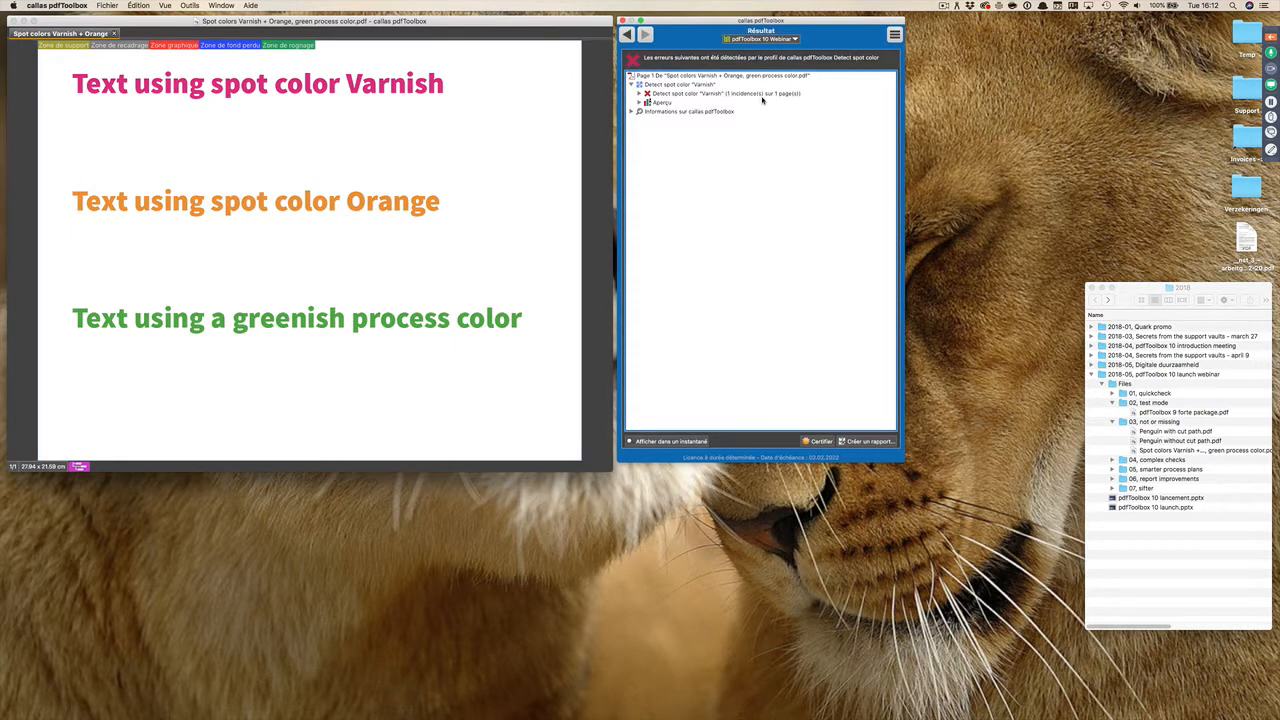
pyautogui.click(762, 94)
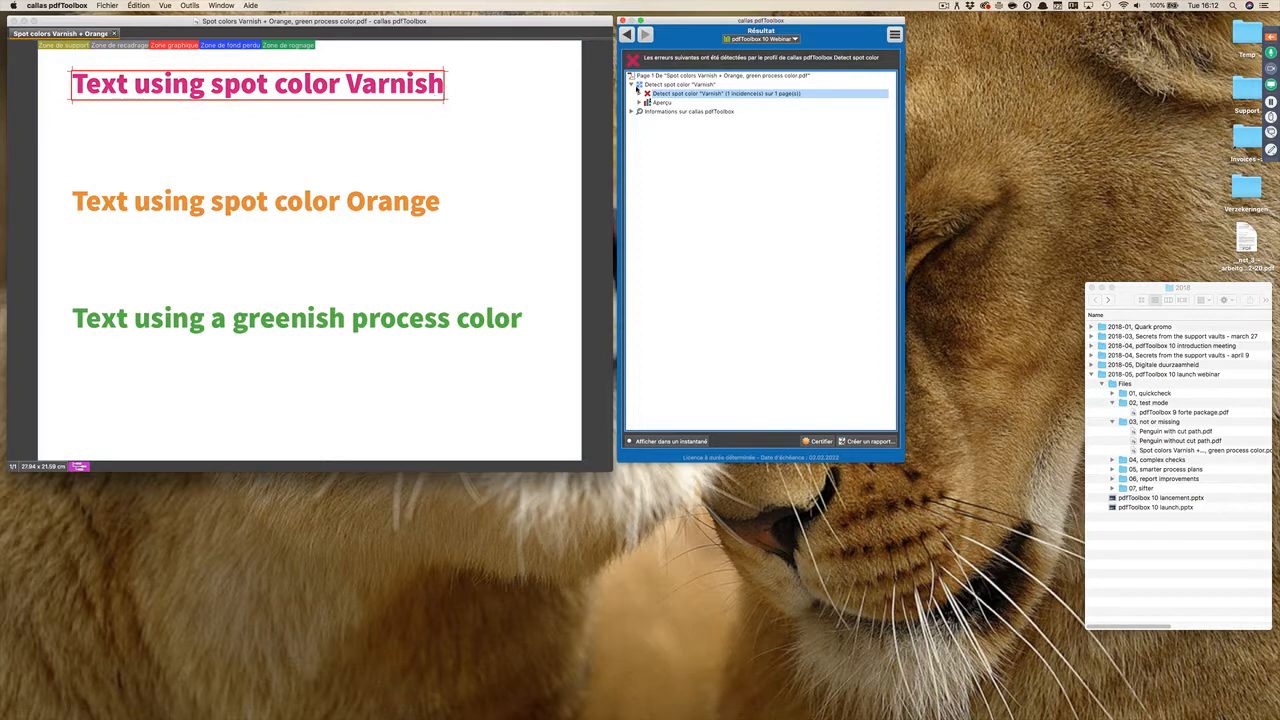
pyautogui.click(627, 35)
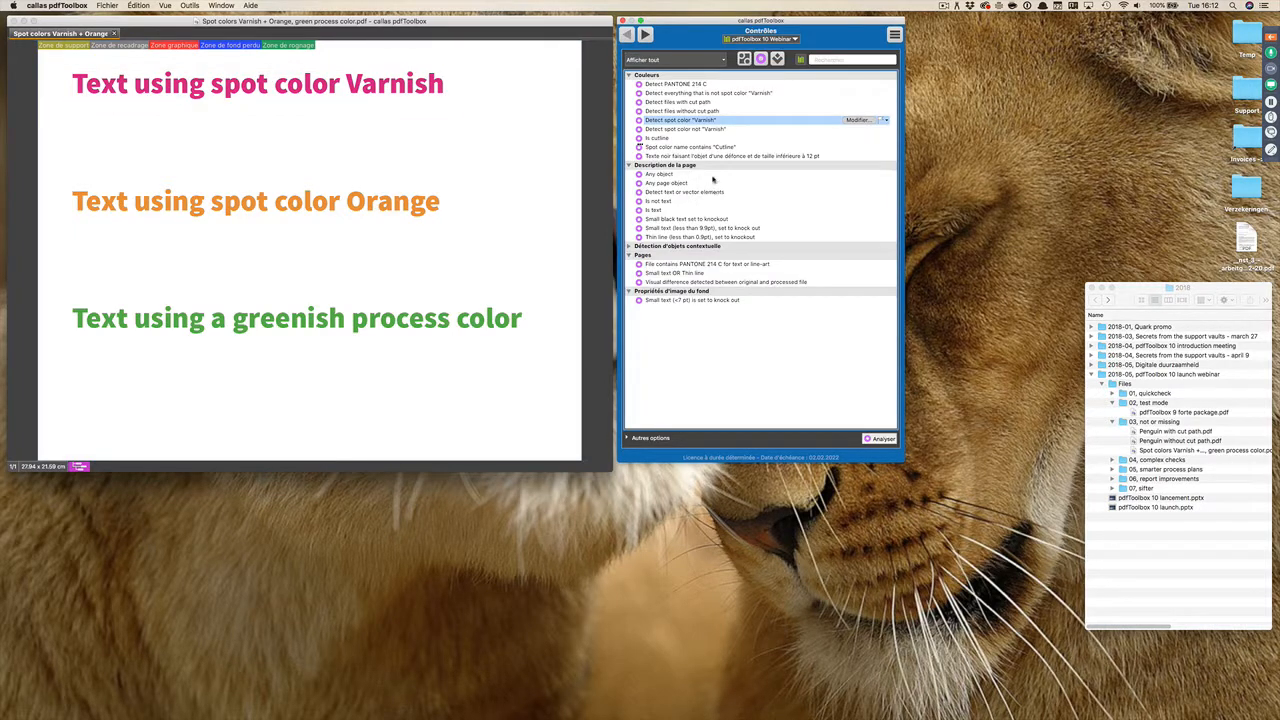
# Step: Examine the inverted-result setting in the "Detect everything that is not spot color "Varnish"" check without modifying it
pyautogui.click(704, 93)
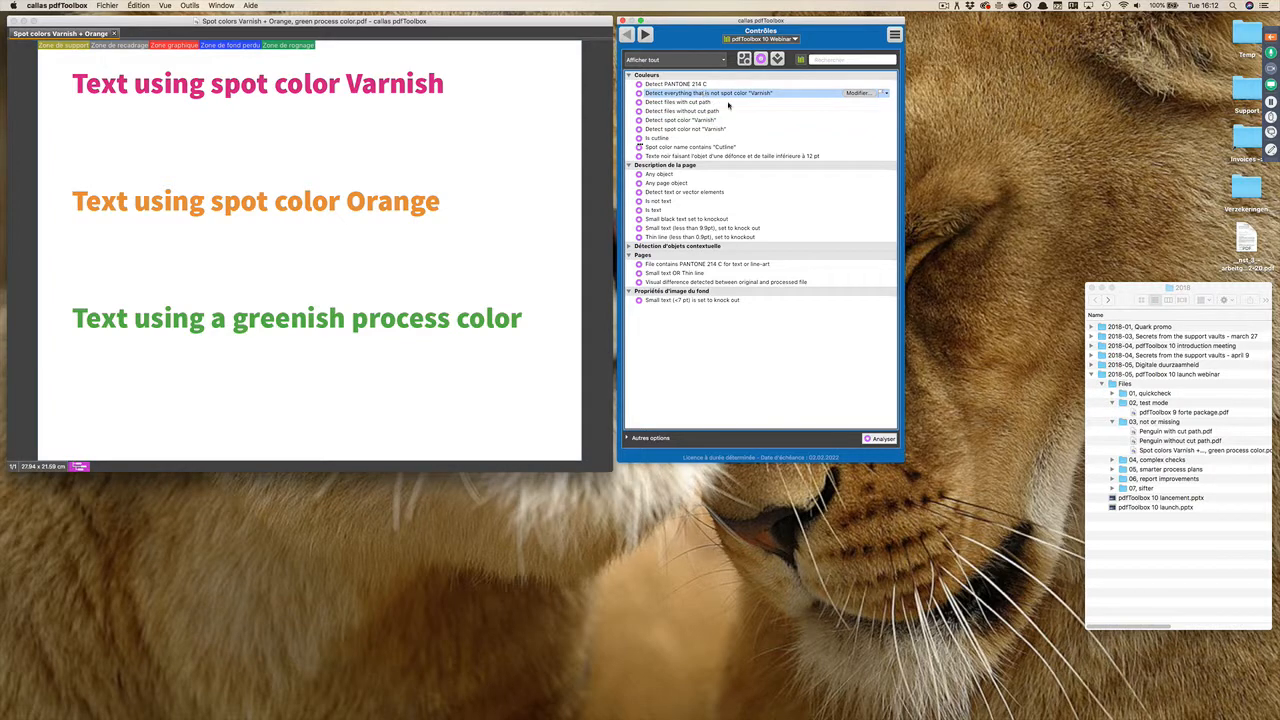
pyautogui.click(858, 93)
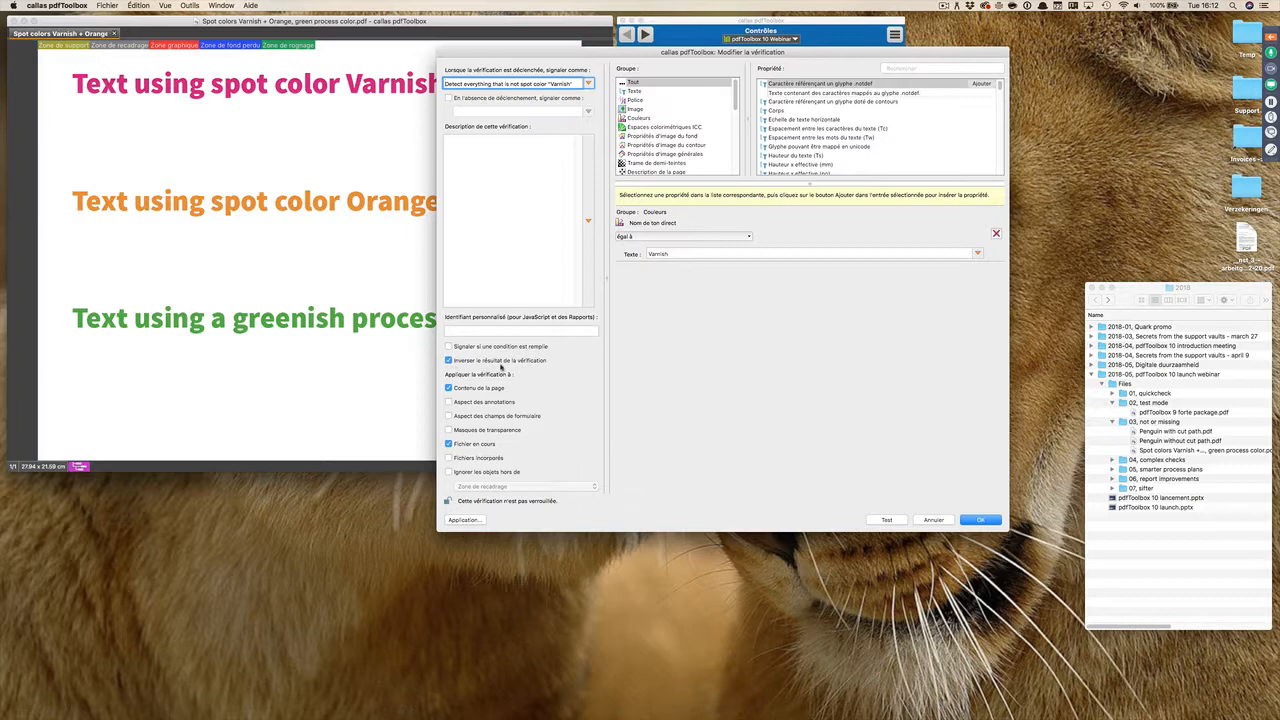
pyautogui.click(935, 521)
# Step: Analyse the PDF with "Detect everything that is not spot color "Varnish"", highlight the hits and return to the checks
pyautogui.doubleClick(716, 97)
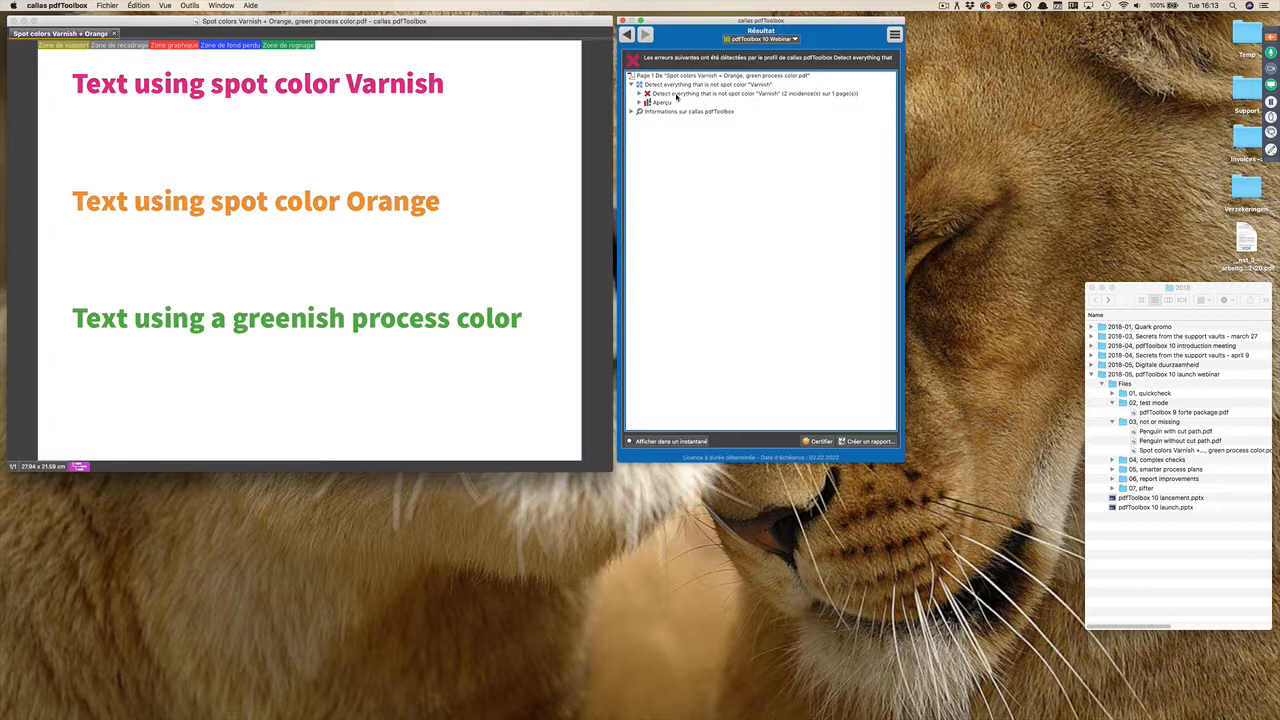
pyautogui.click(676, 95)
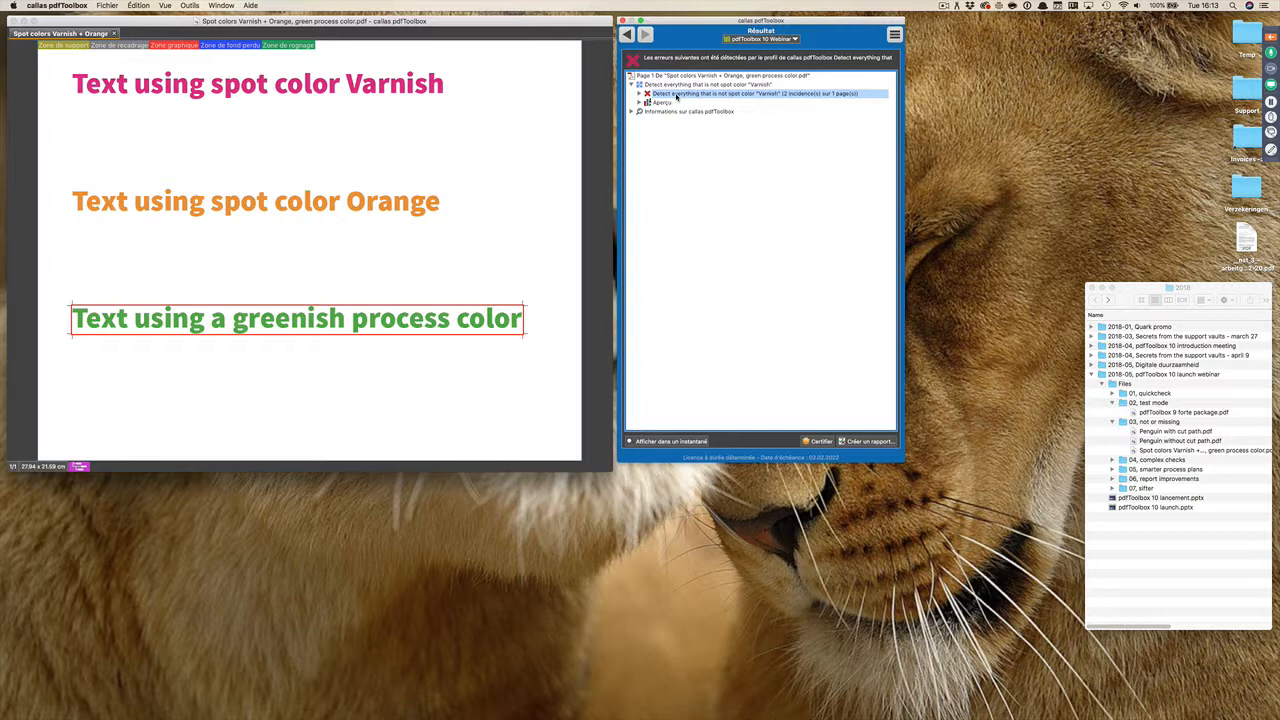
pyautogui.click(627, 35)
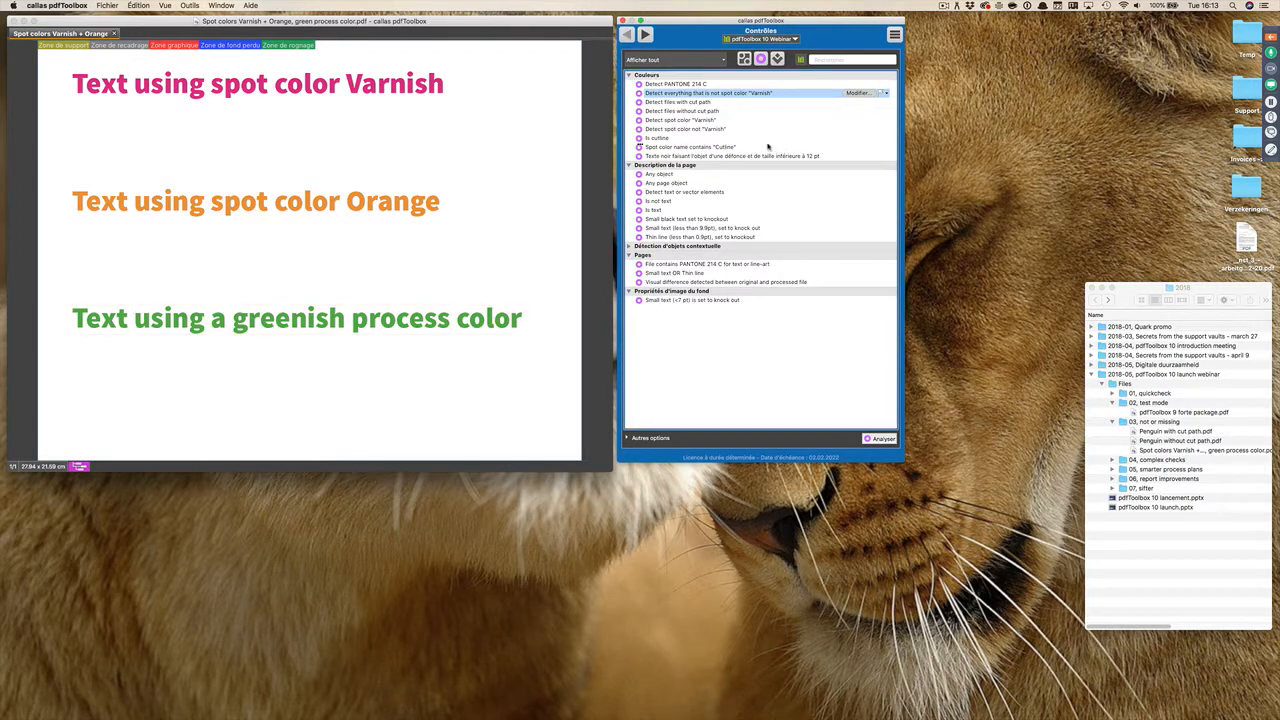
pyautogui.click(714, 120)
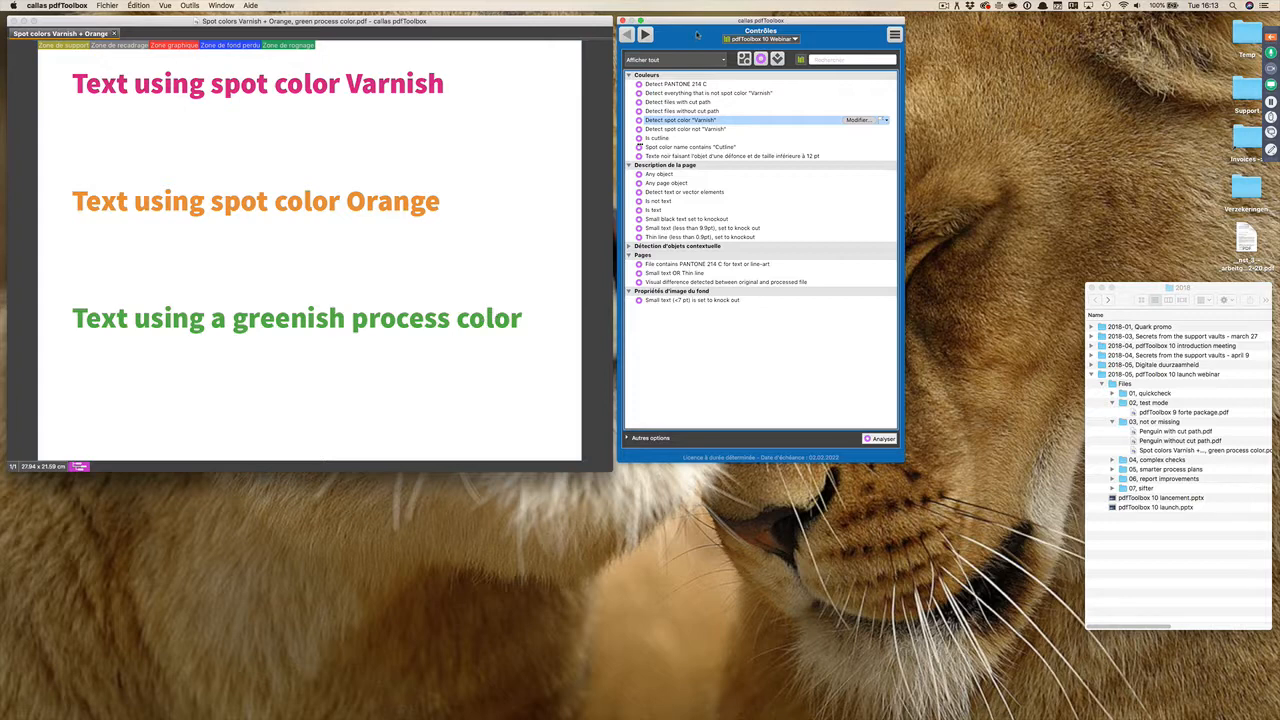
# Step: Switch to PowerPoint and present the slides from "Inverser les résultats de contrôle" onward
pyautogui.press('super+Tab')
pyautogui.press('super+Tab')
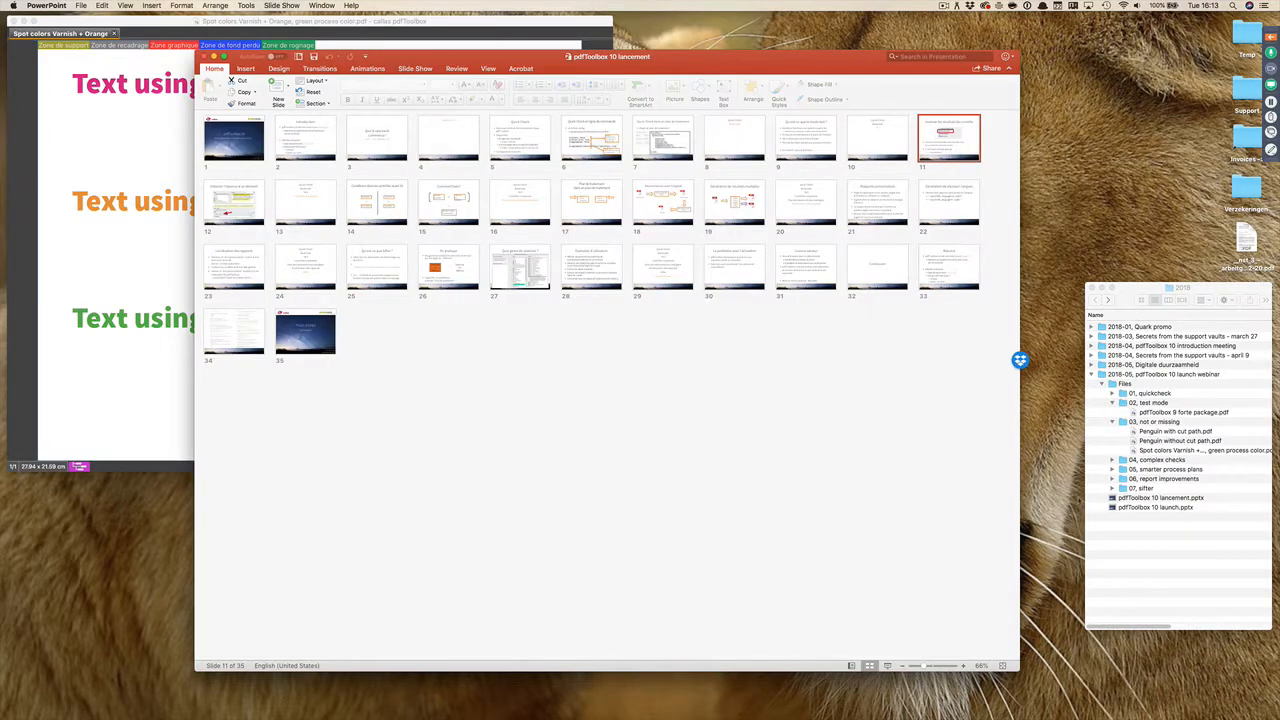
pyautogui.click(887, 666)
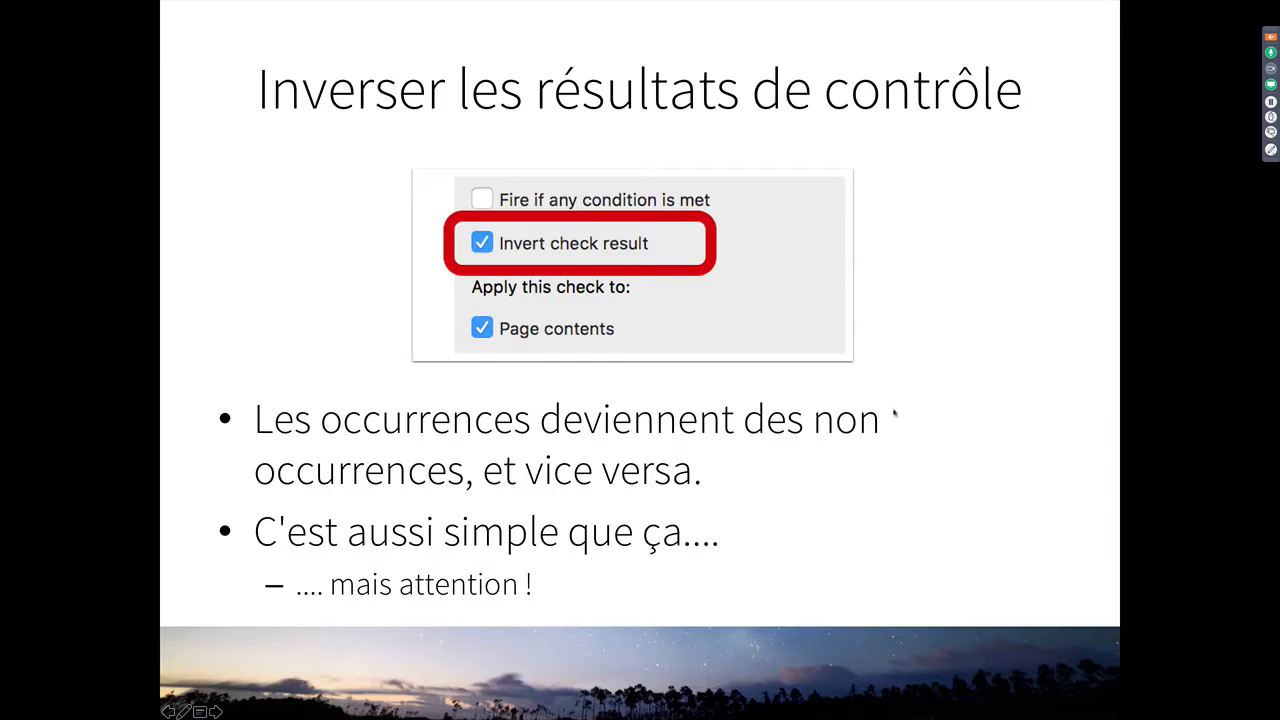
pyautogui.press('Right')
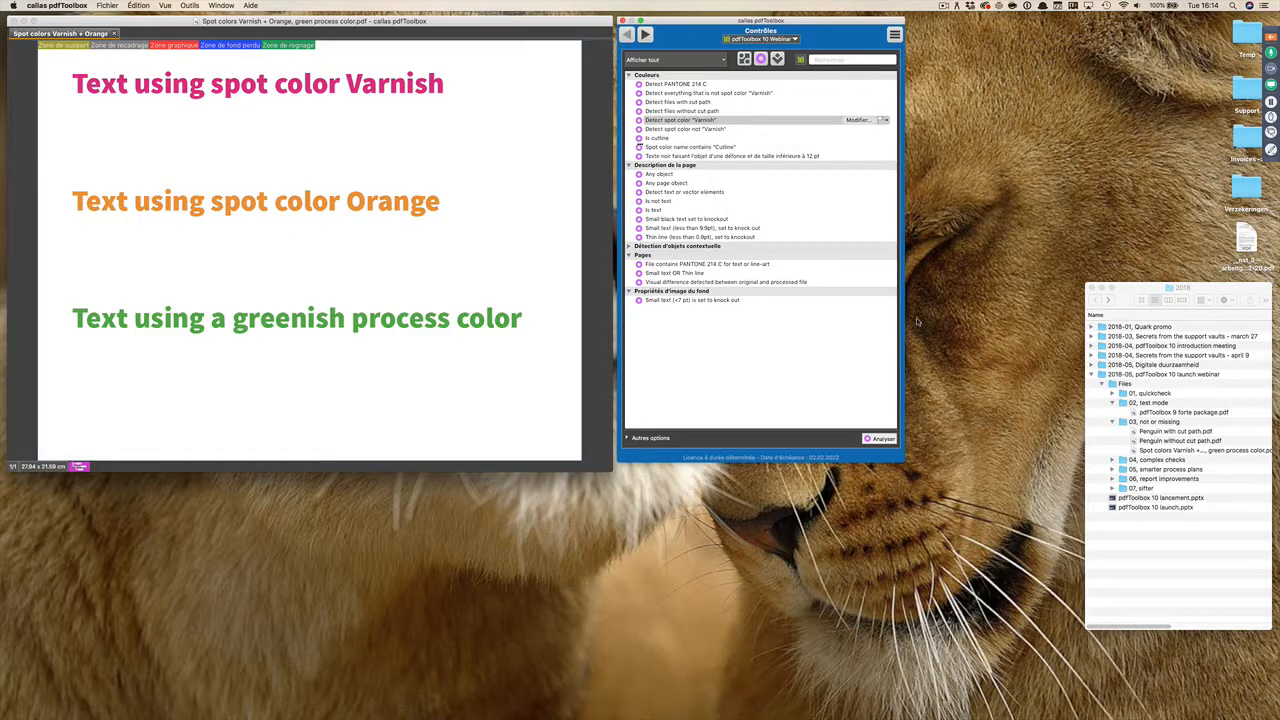
# Step: Close the spot color PDF in callas pdfToolbox and open "Penguin with cut path.pdf" and "Penguin without cut path.pdf" from the "03, not or missing" folder
pyautogui.click(114, 33)
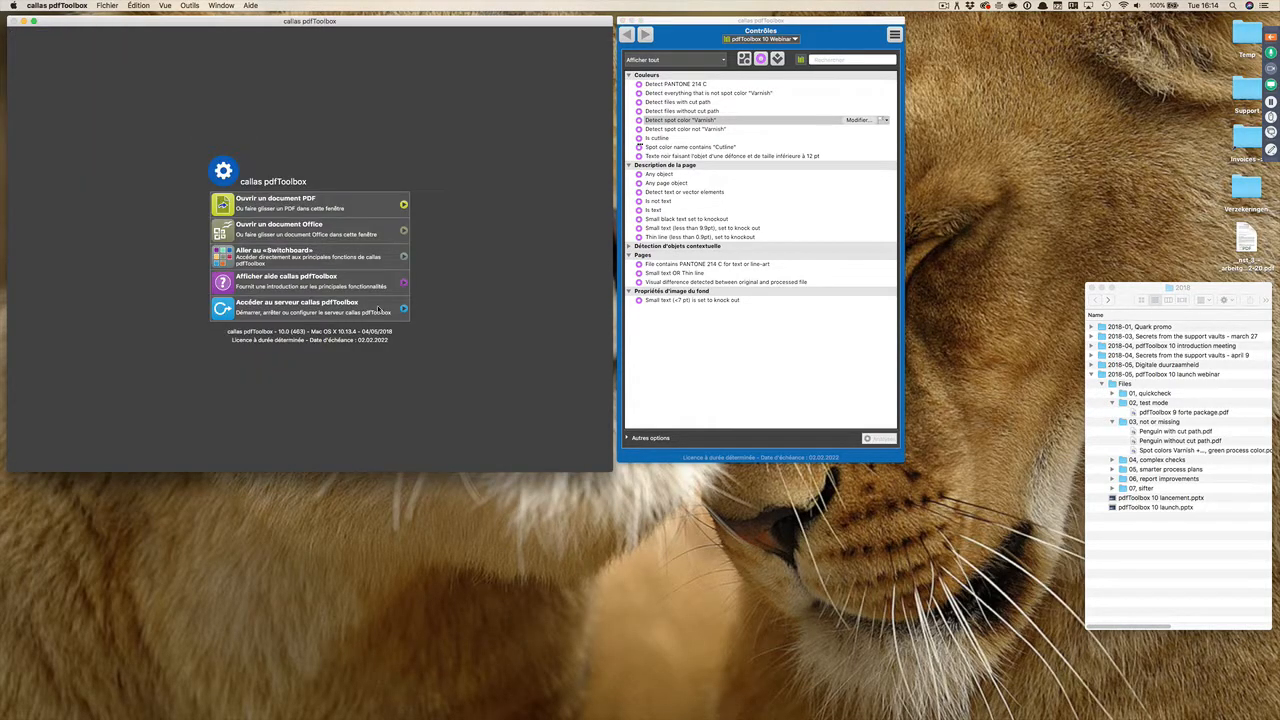
pyautogui.click(1233, 432)
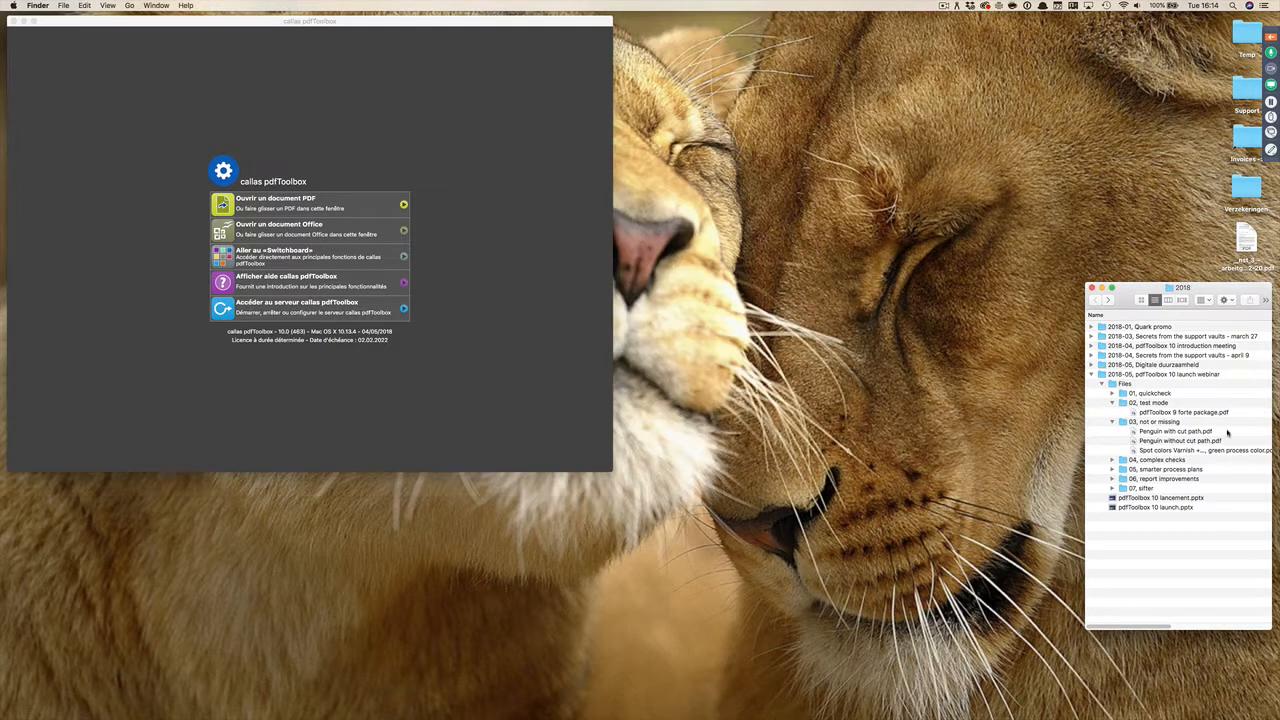
pyautogui.keyDown('shift'); pyautogui.click(1215, 440); pyautogui.keyUp('shift')
pyautogui.moveTo(1142, 440); pyautogui.dragTo(438, 150)
pyautogui.click(145, 97)
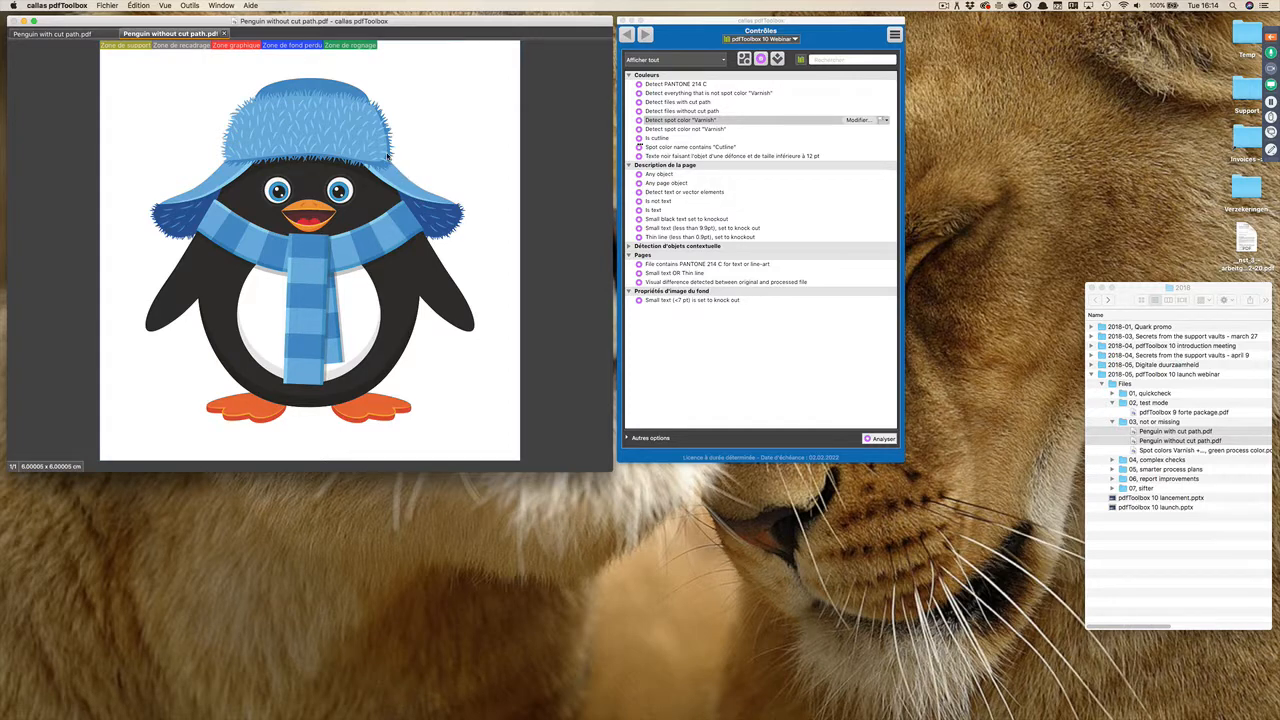
# Step: Compare the two penguin PDFs and examine the definition of the "Detect files with cut path" check
pyautogui.click(97, 38)
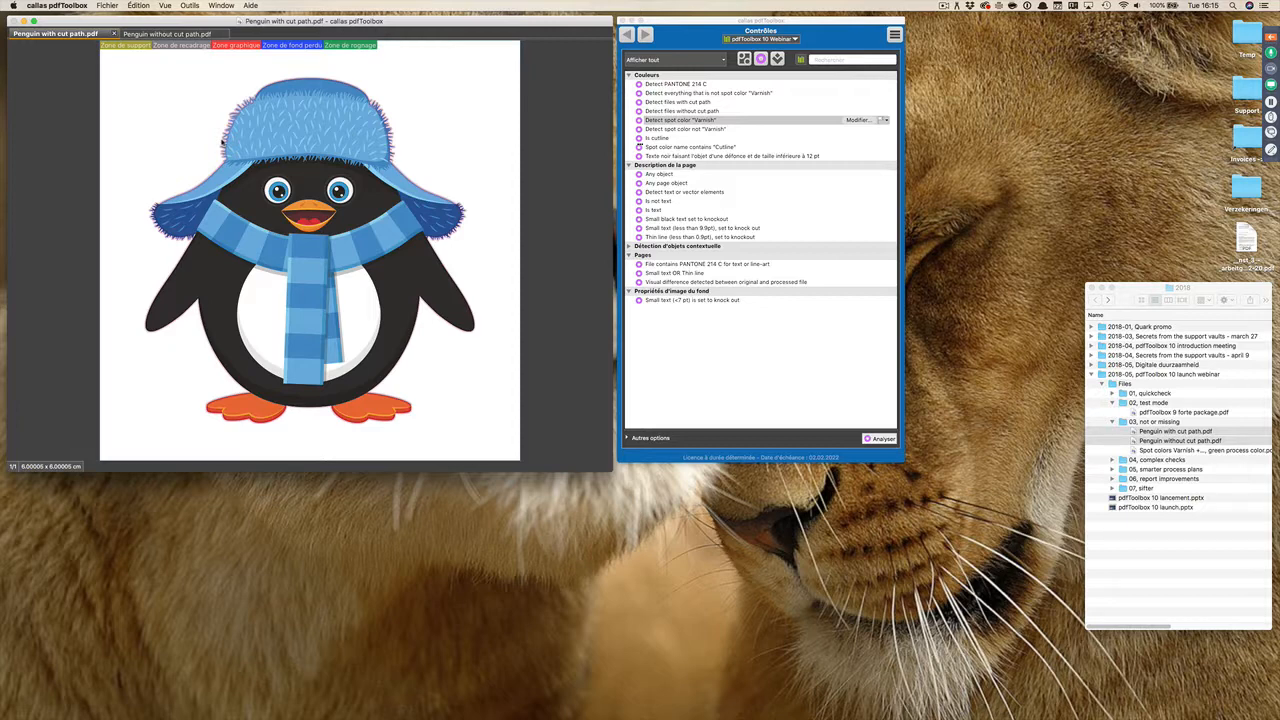
pyautogui.click(197, 37)
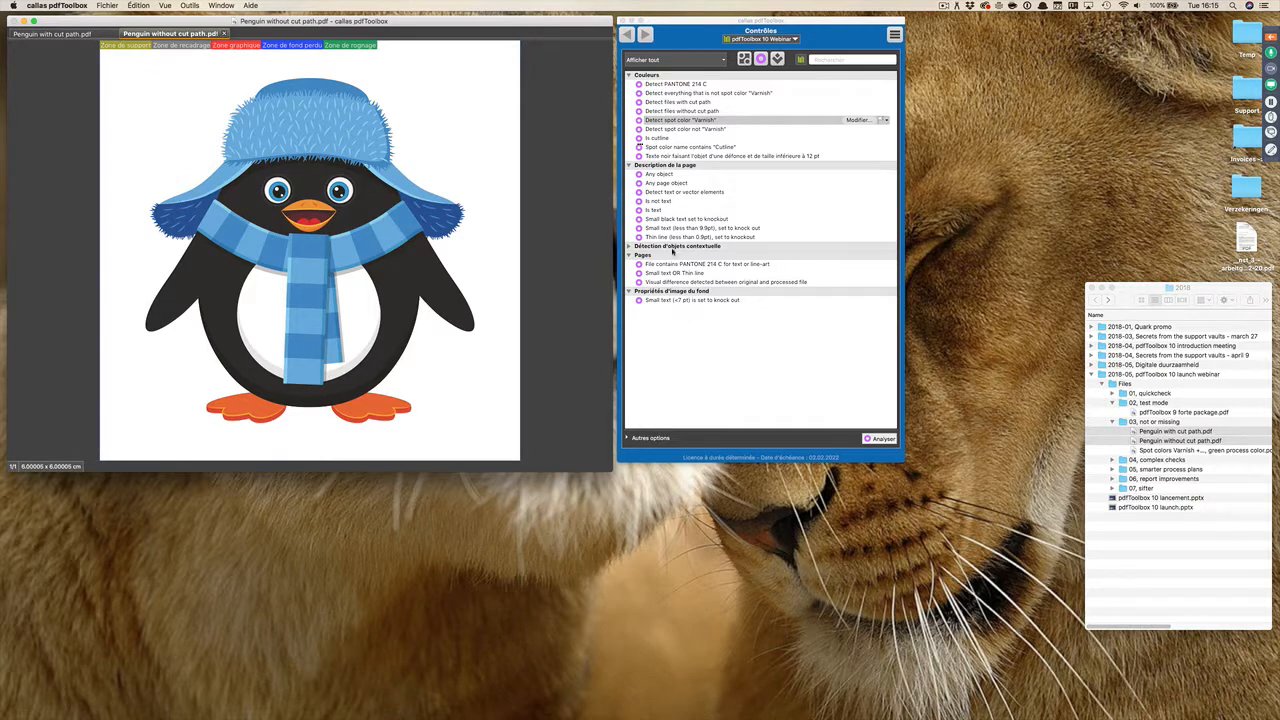
pyautogui.click(676, 102)
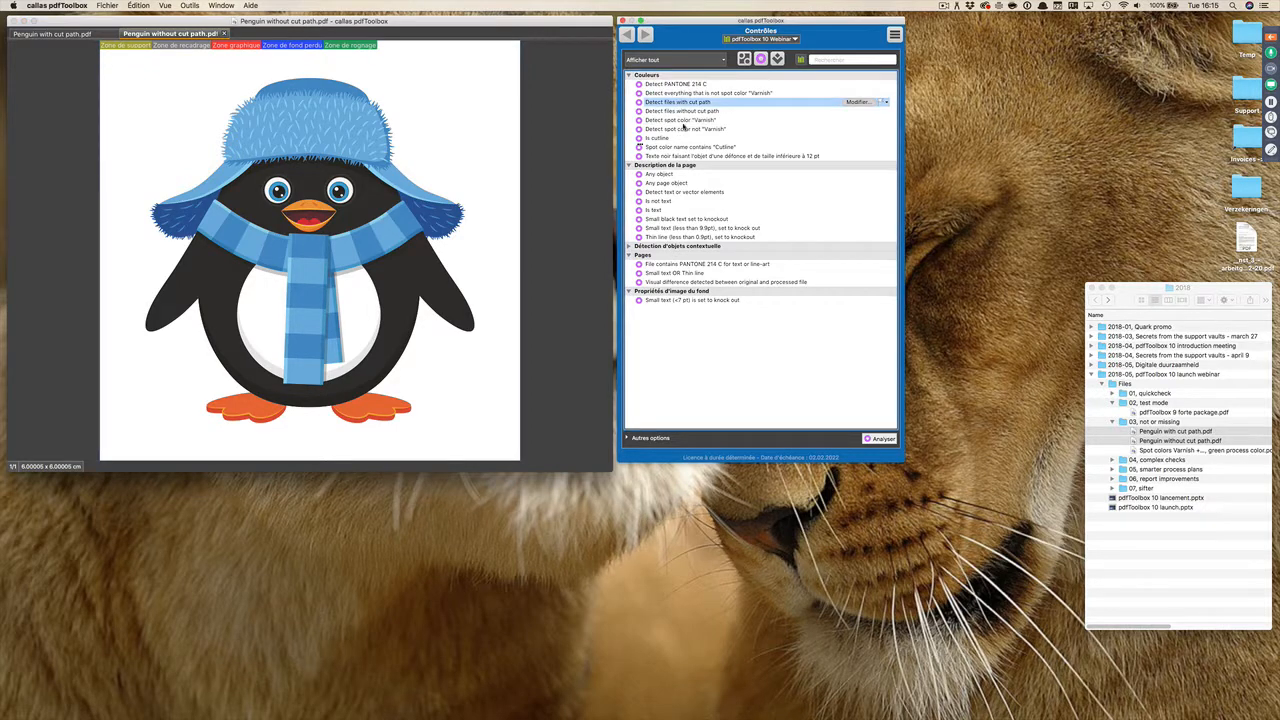
pyautogui.click(855, 102)
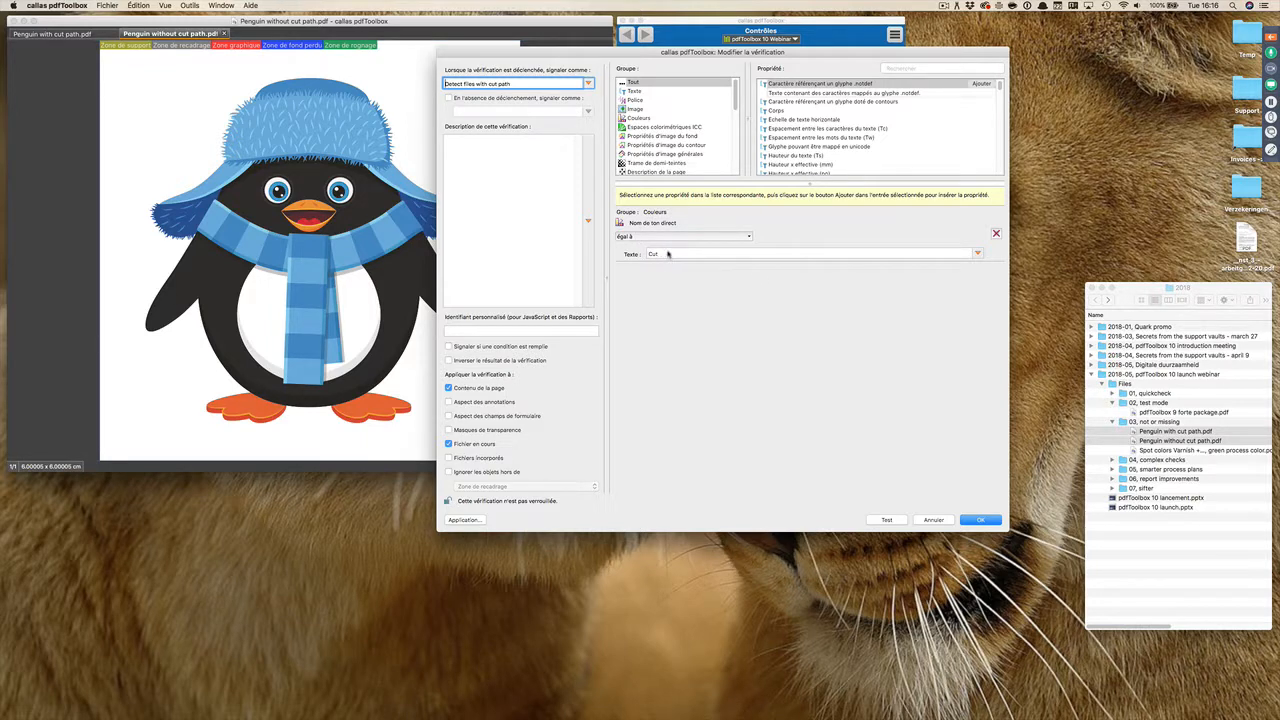
pyautogui.click(933, 520)
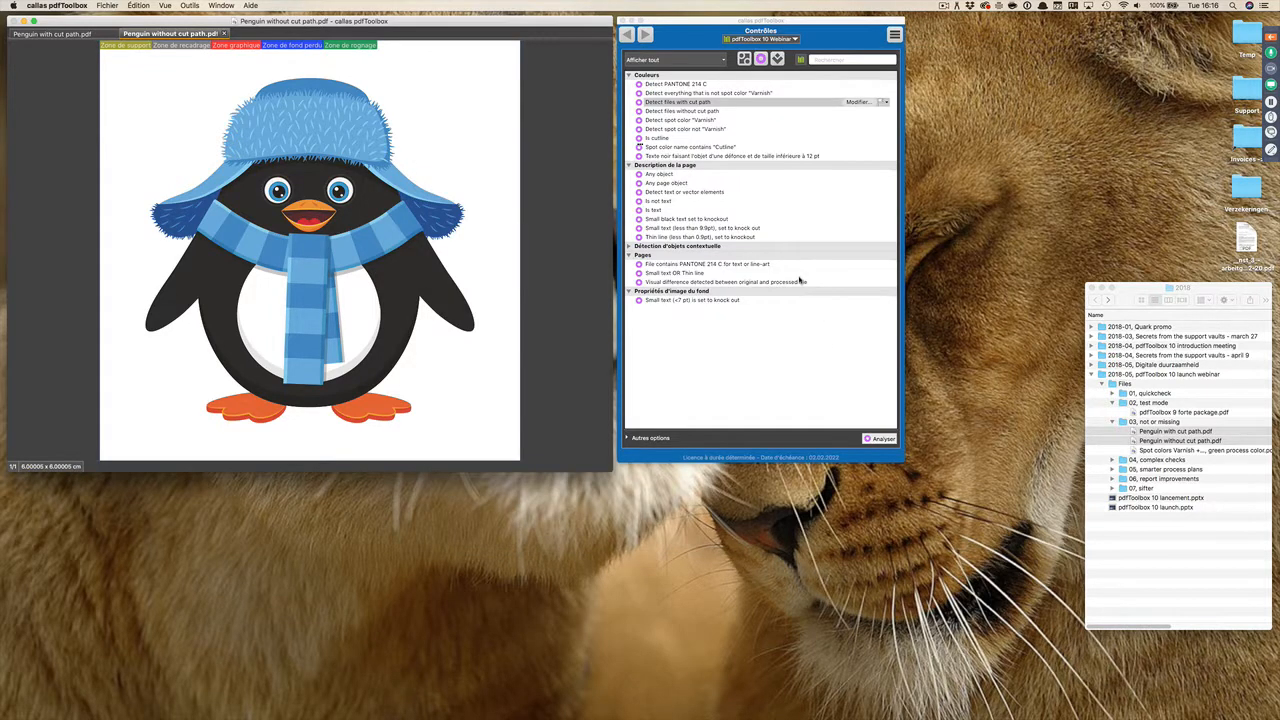
pyautogui.click(88, 33)
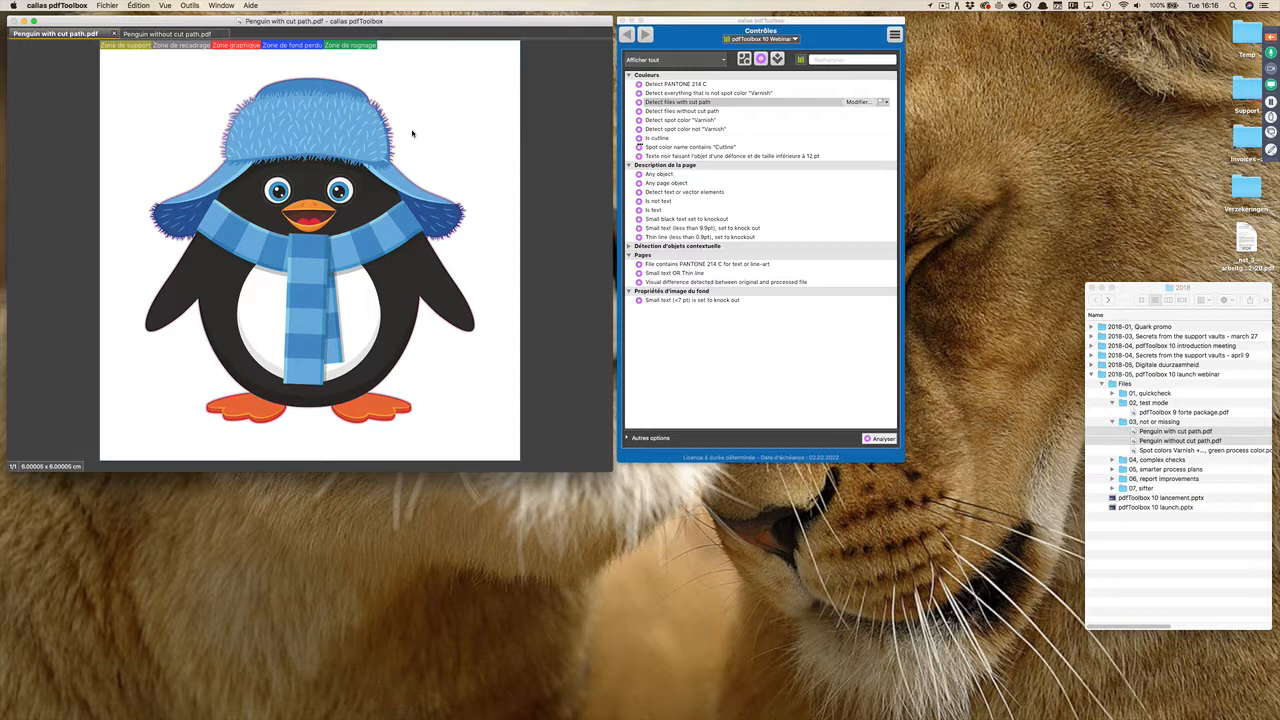
pyautogui.click(183, 34)
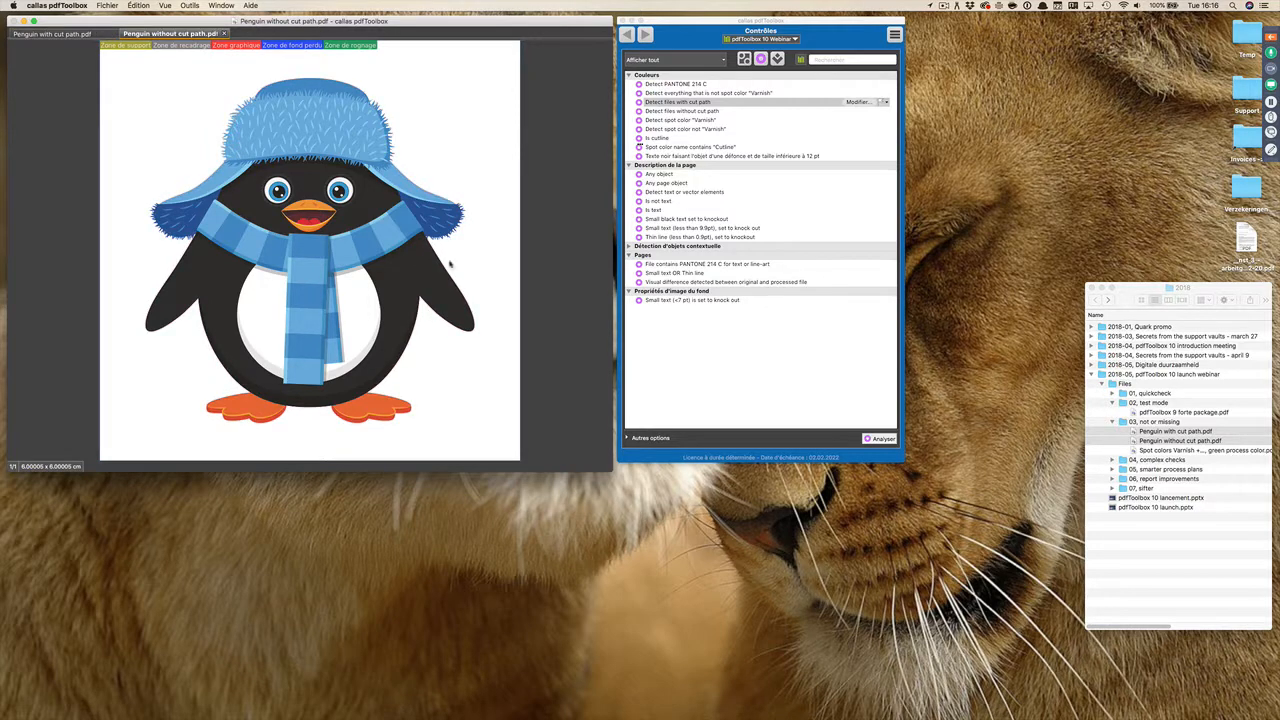
# Step: Examine the spot color name and number-of-results conditions in the "Detect files without cut path" check without modifying them
pyautogui.click(720, 111)
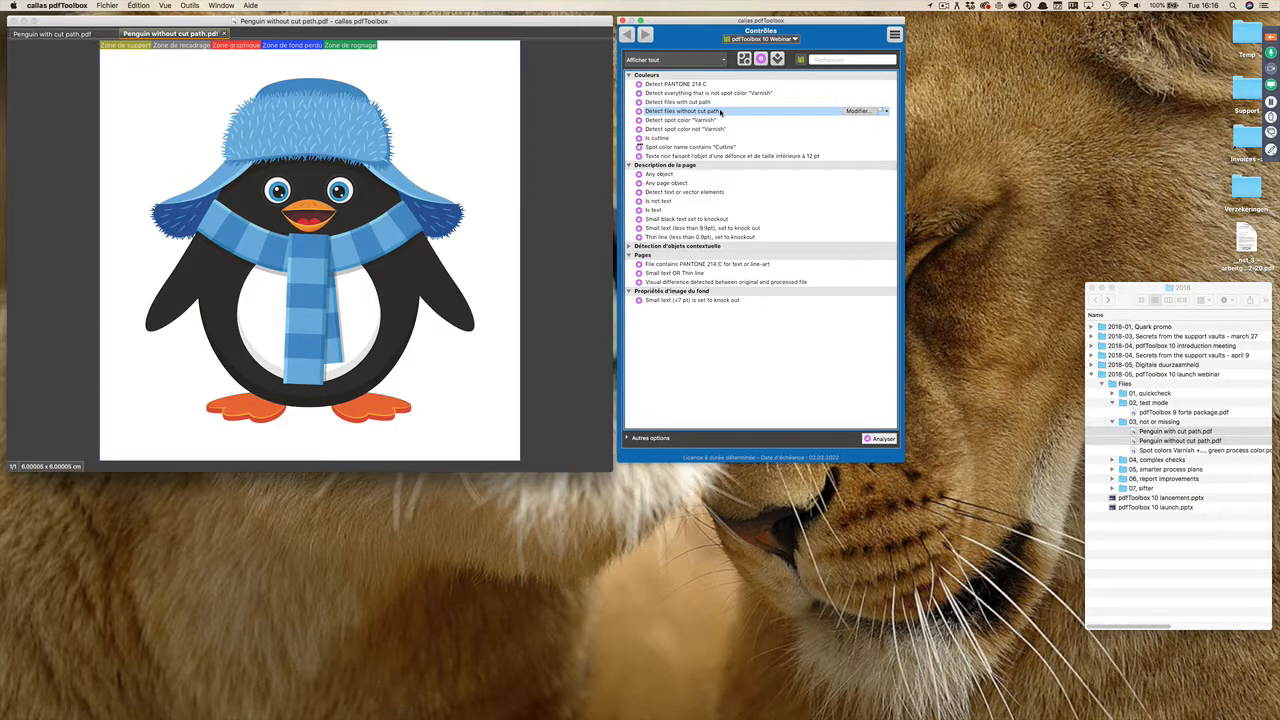
pyautogui.click(856, 111)
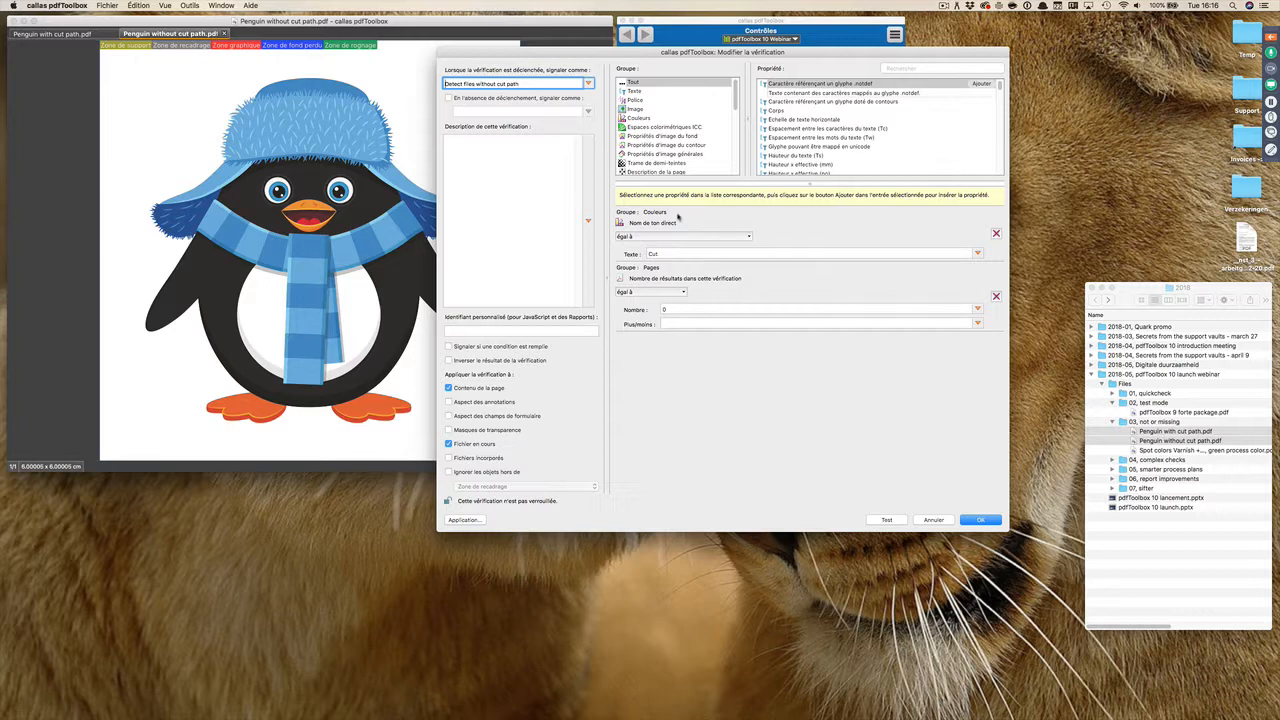
pyautogui.click(938, 521)
# Step: Analyse "Penguin with cut path.pdf" with the "Detect files without cut path" check and return to the checks
pyautogui.click(78, 38)
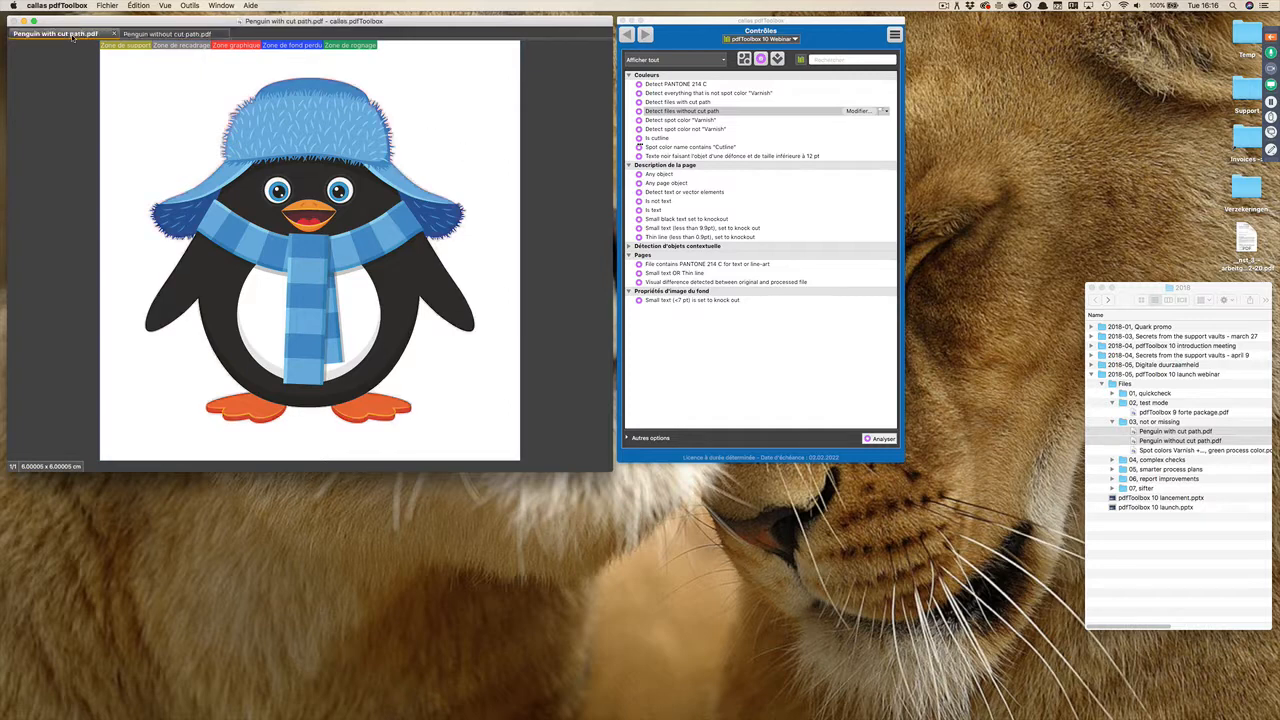
pyautogui.doubleClick(718, 111)
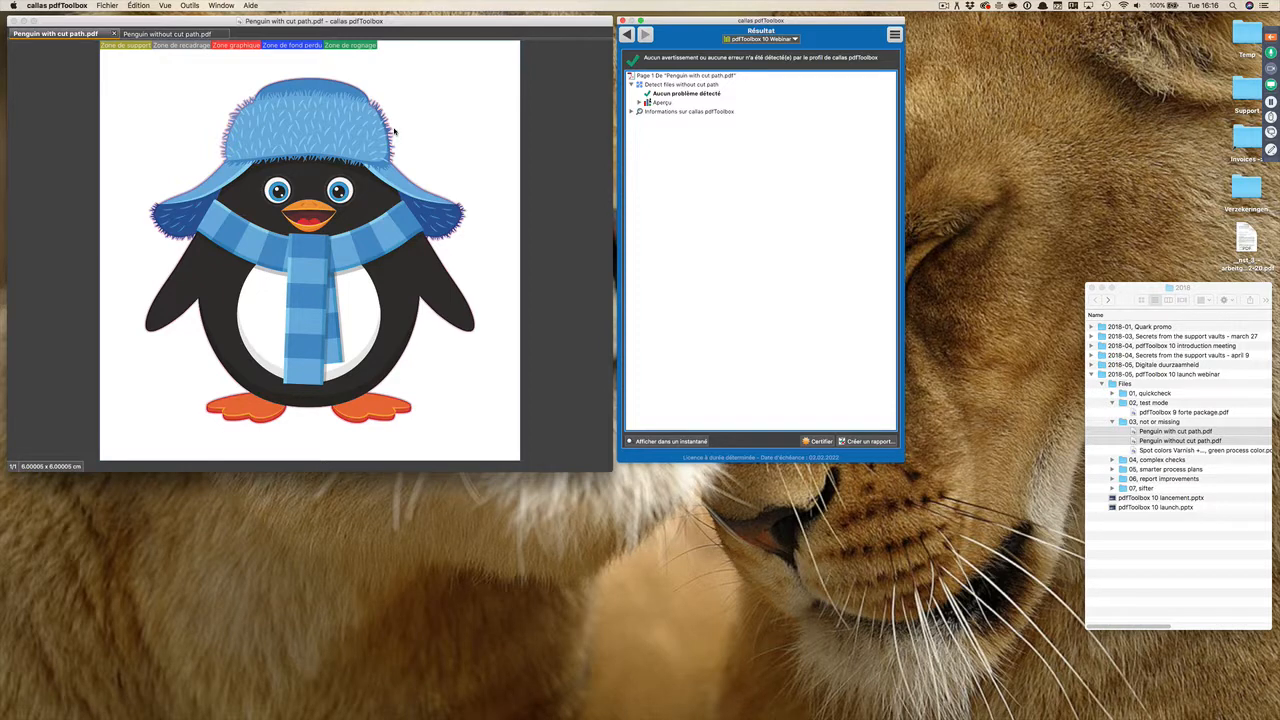
pyautogui.click(628, 36)
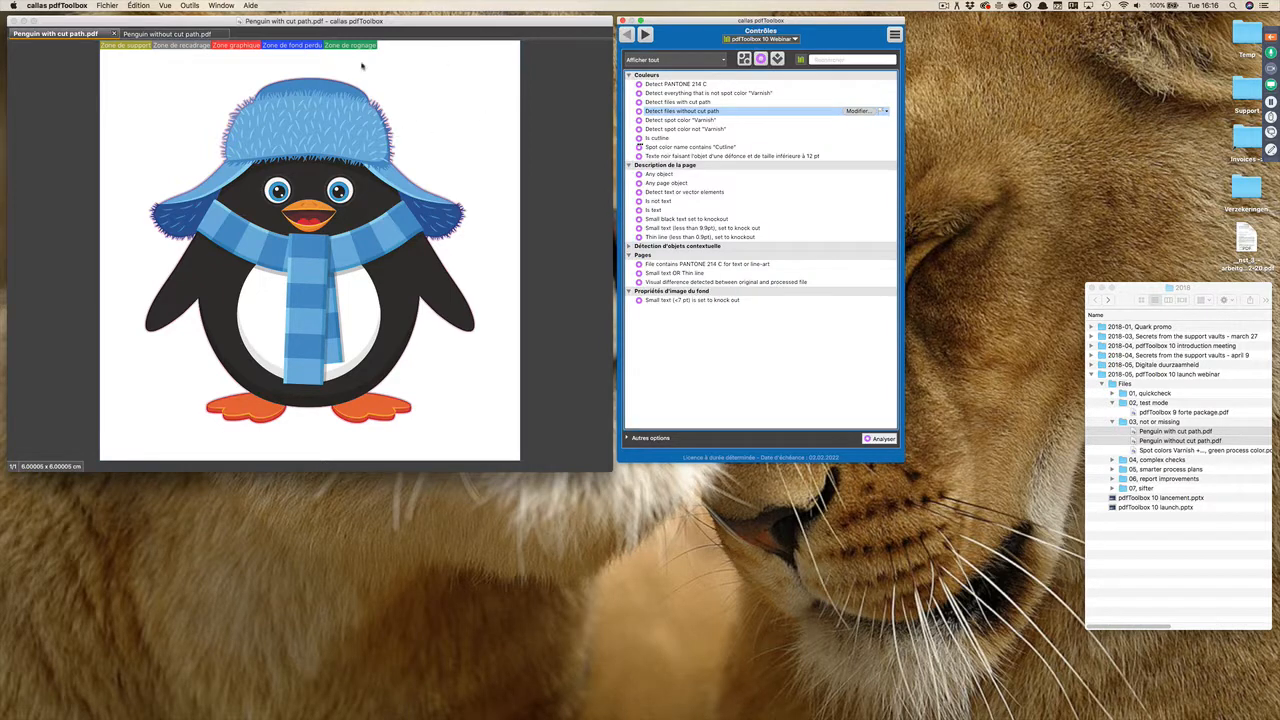
# Step: Analyse "Penguin without cut path.pdf" with the "Detect files without cut path" check and select the reported error
pyautogui.click(186, 35)
pyautogui.doubleClick(702, 112)
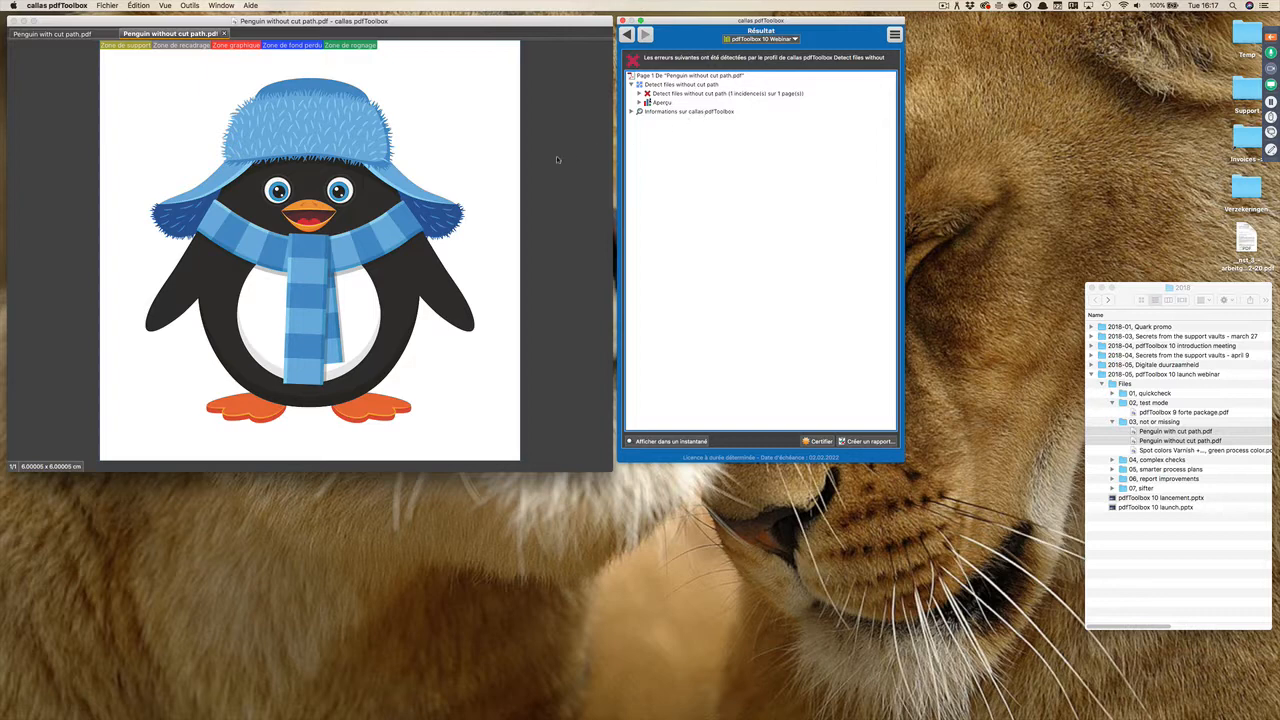
pyautogui.click(708, 94)
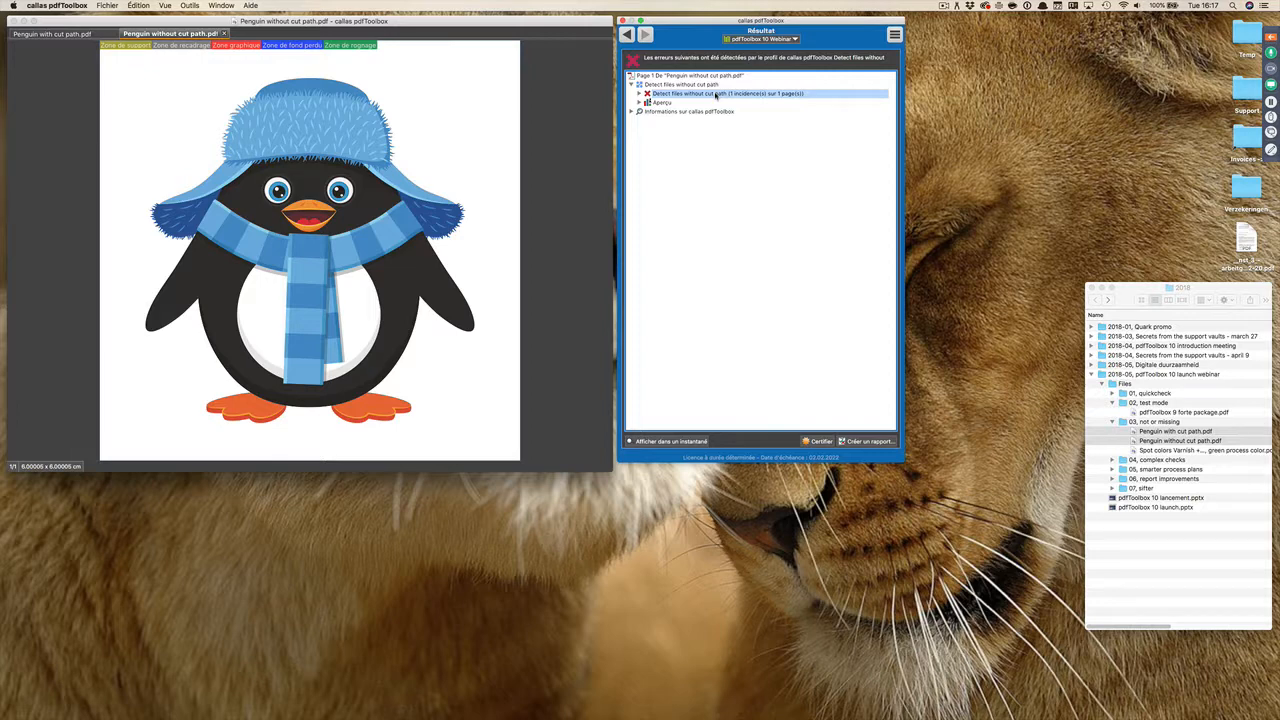
# Step: Switch to PowerPoint and advance the slide show through "Contrôles complexes" to "Conditions dans les contrôles avant 10"
pyautogui.press('super+Tab')
pyautogui.press('super+Tab')
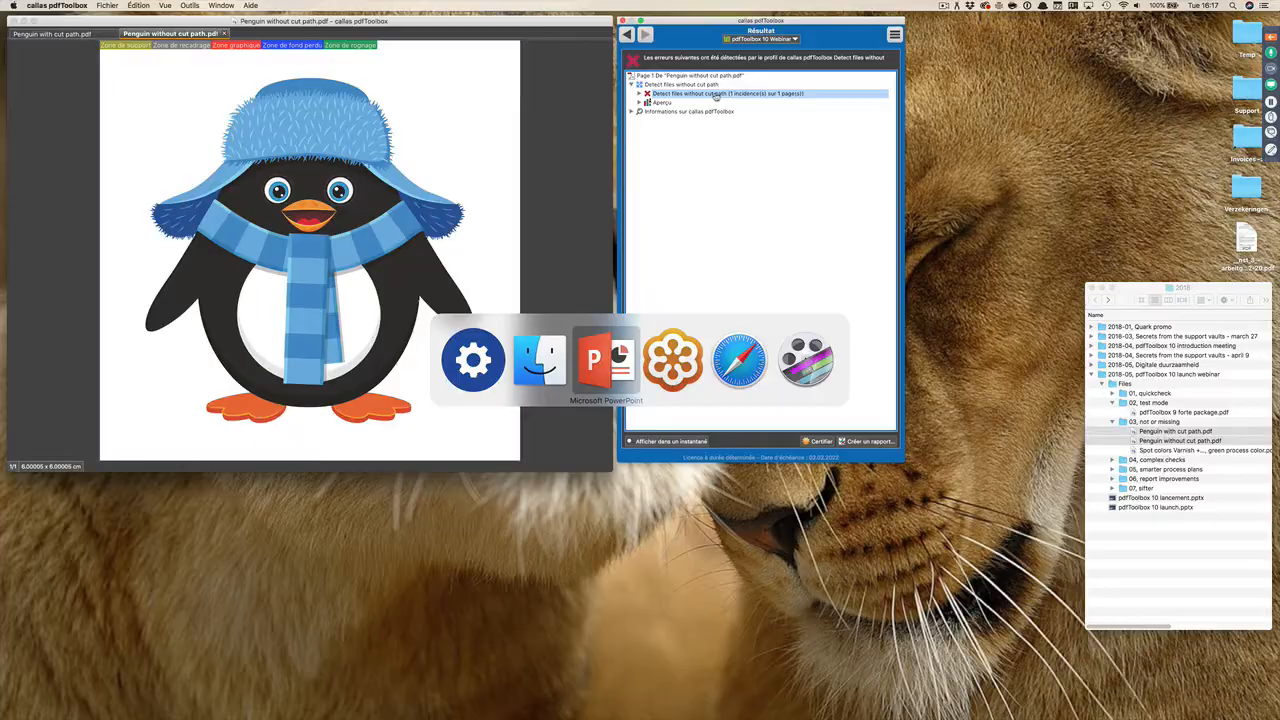
pyautogui.press('Right')
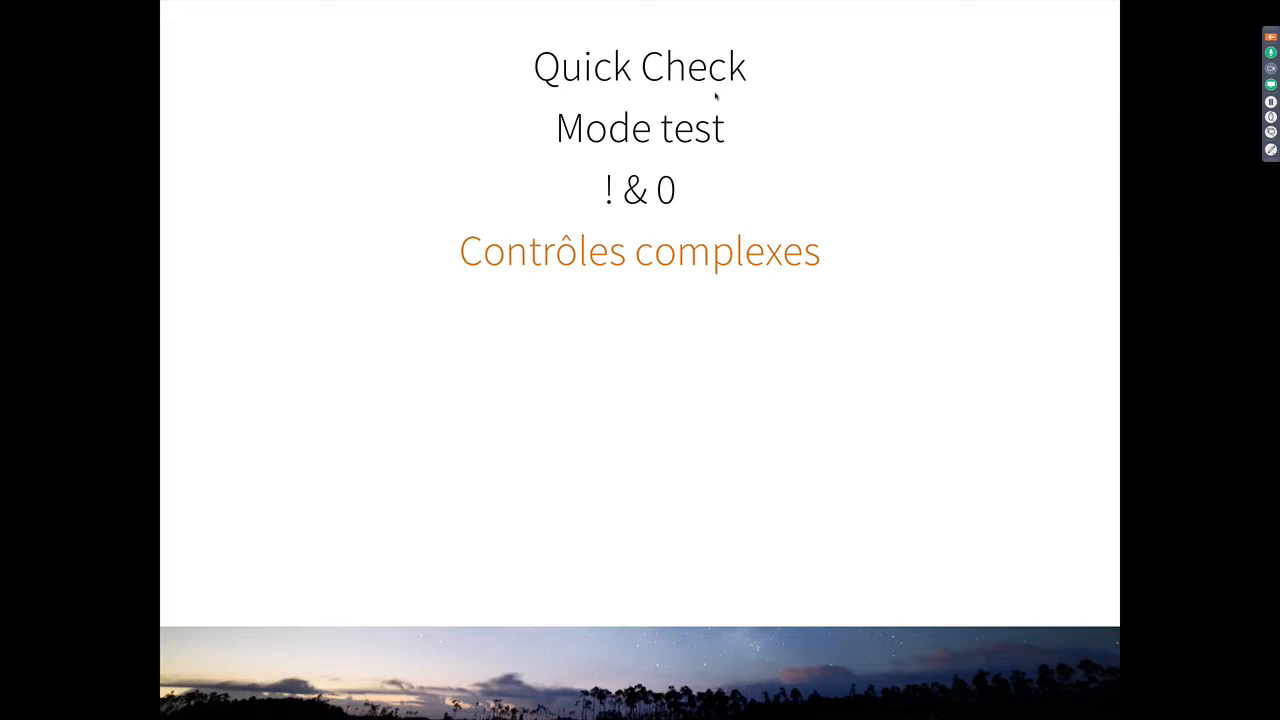
pyautogui.press('Right')
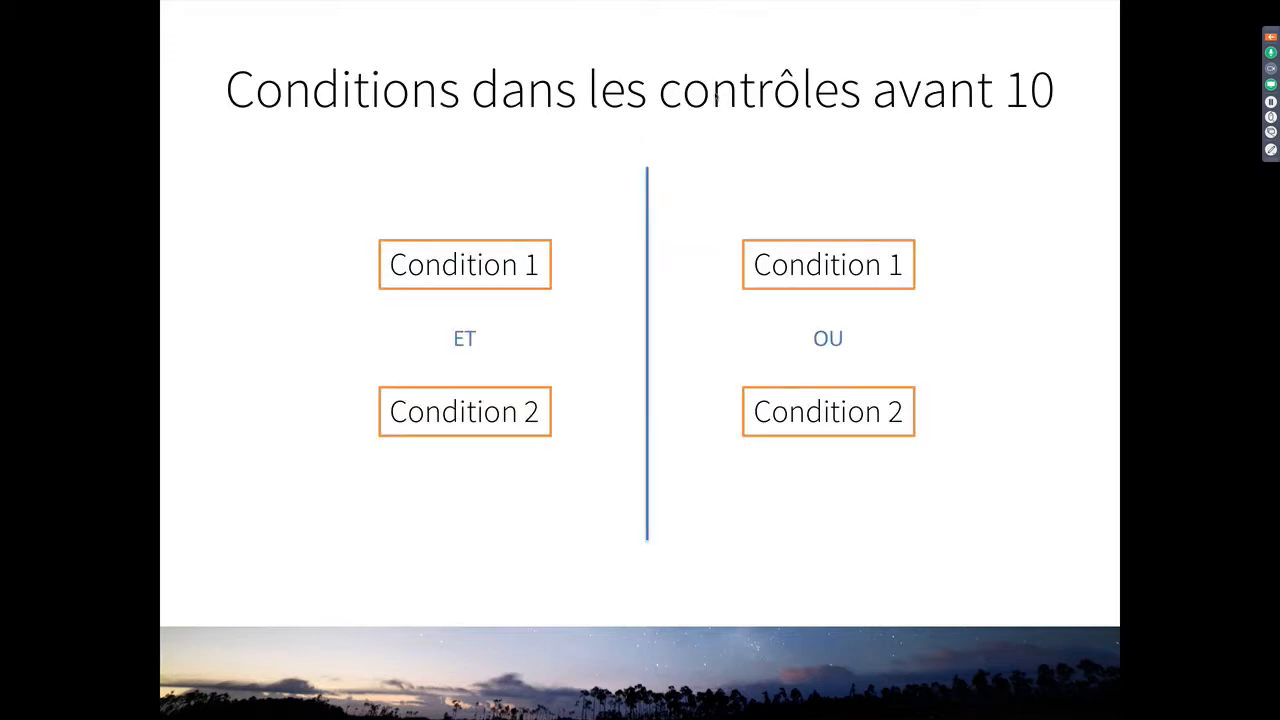
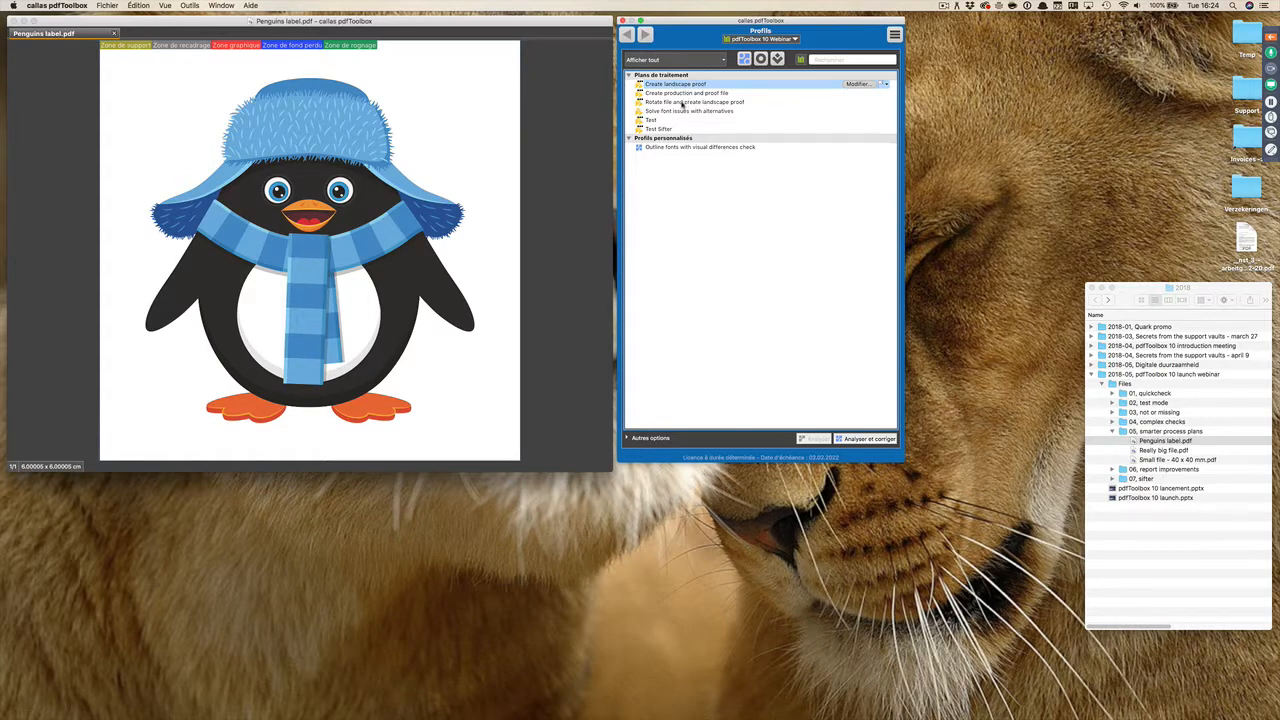
# Step: Open the "Rotate file and create landscape proof" process plan and test it on "Penguins label.pdf" with the default variable values
pyautogui.click(682, 102)
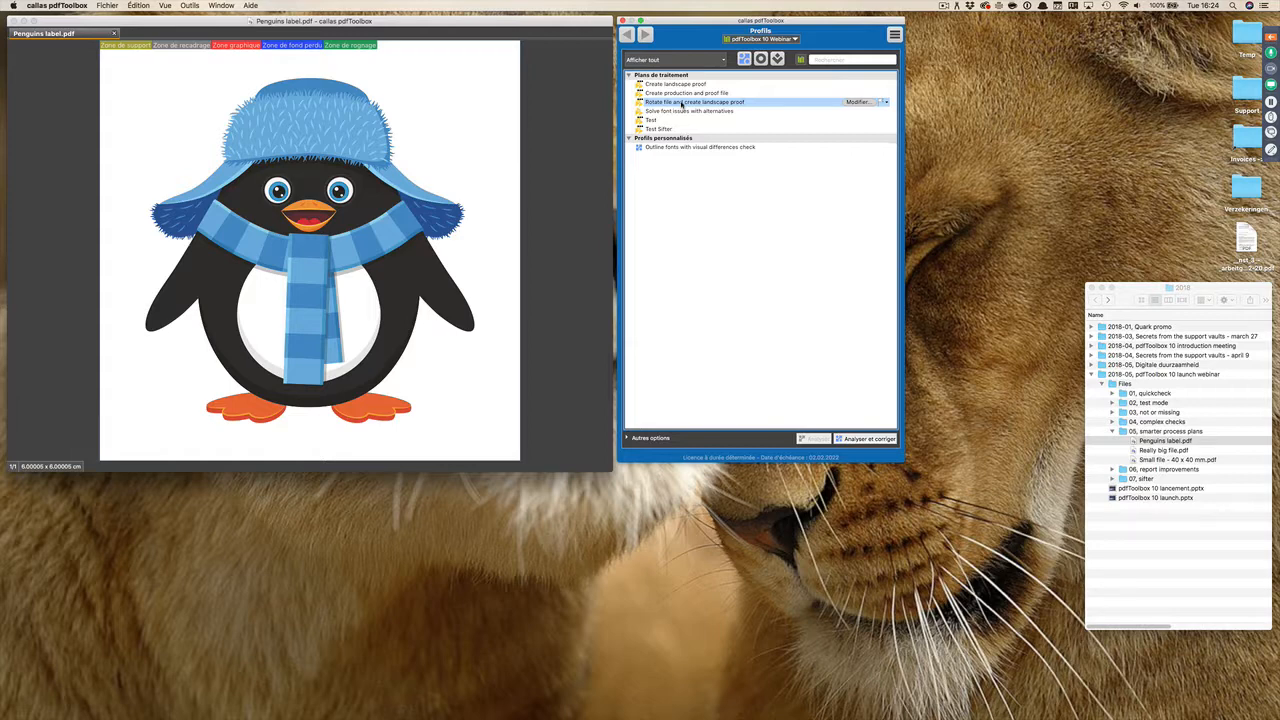
pyautogui.click(853, 102)
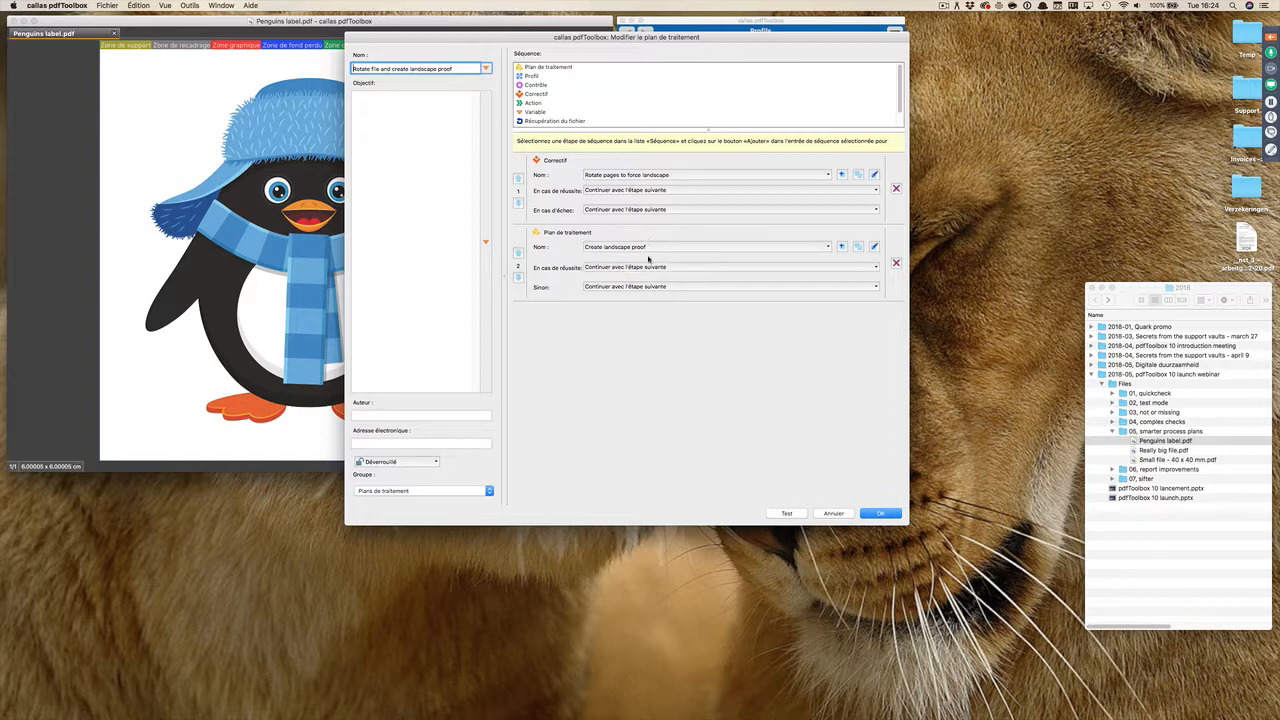
pyautogui.click(786, 513)
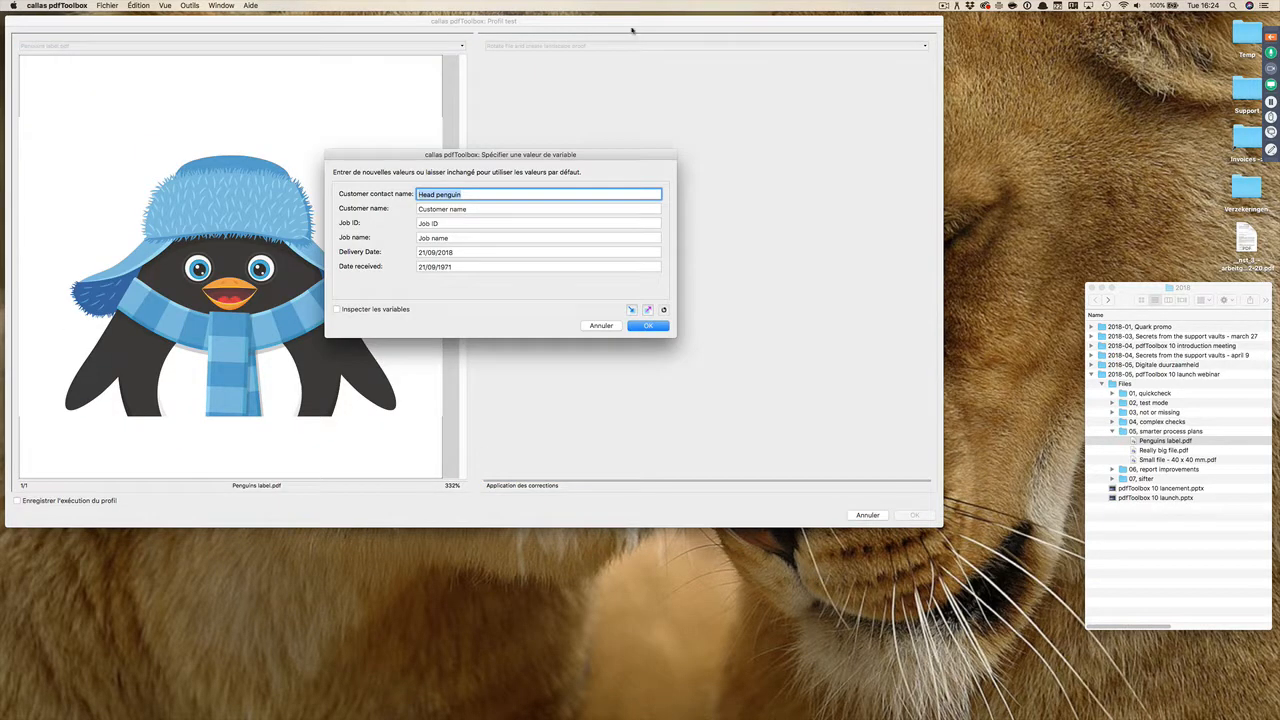
pyautogui.press('Return')
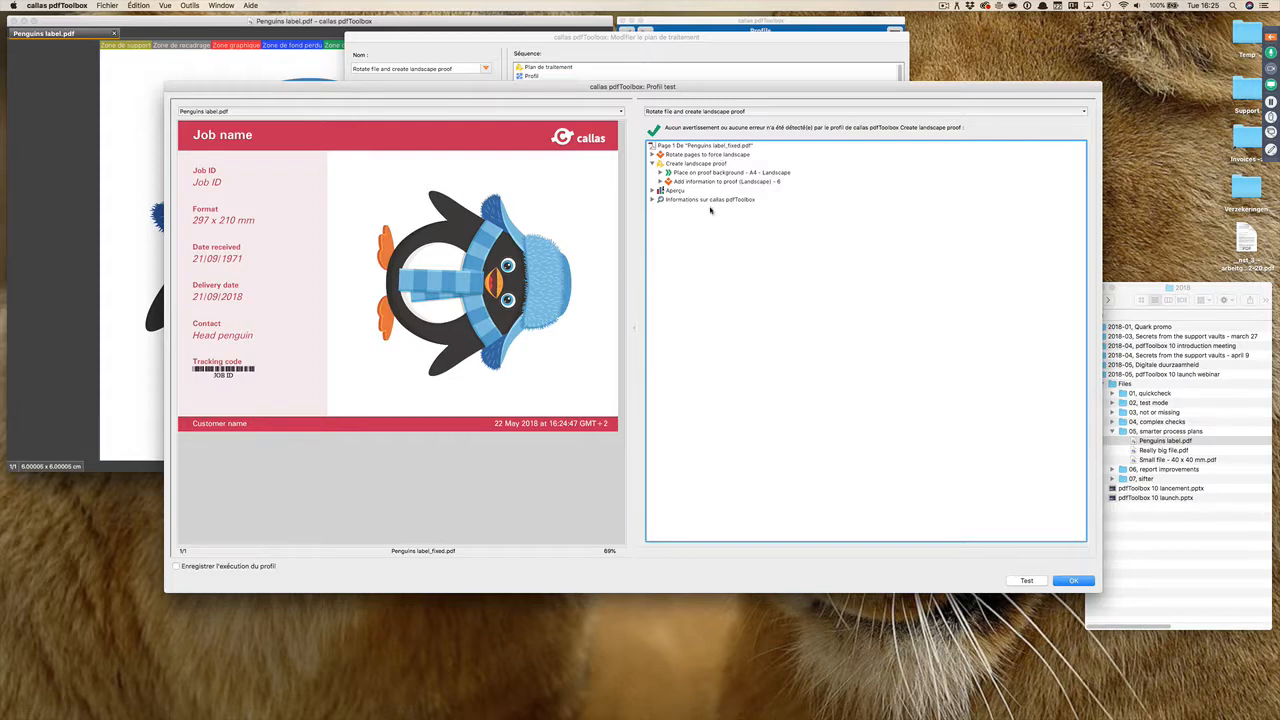
# Step: Examine the rotation, proof background and proof information steps in the test results, and close the process plan without changes
pyautogui.click(672, 158)
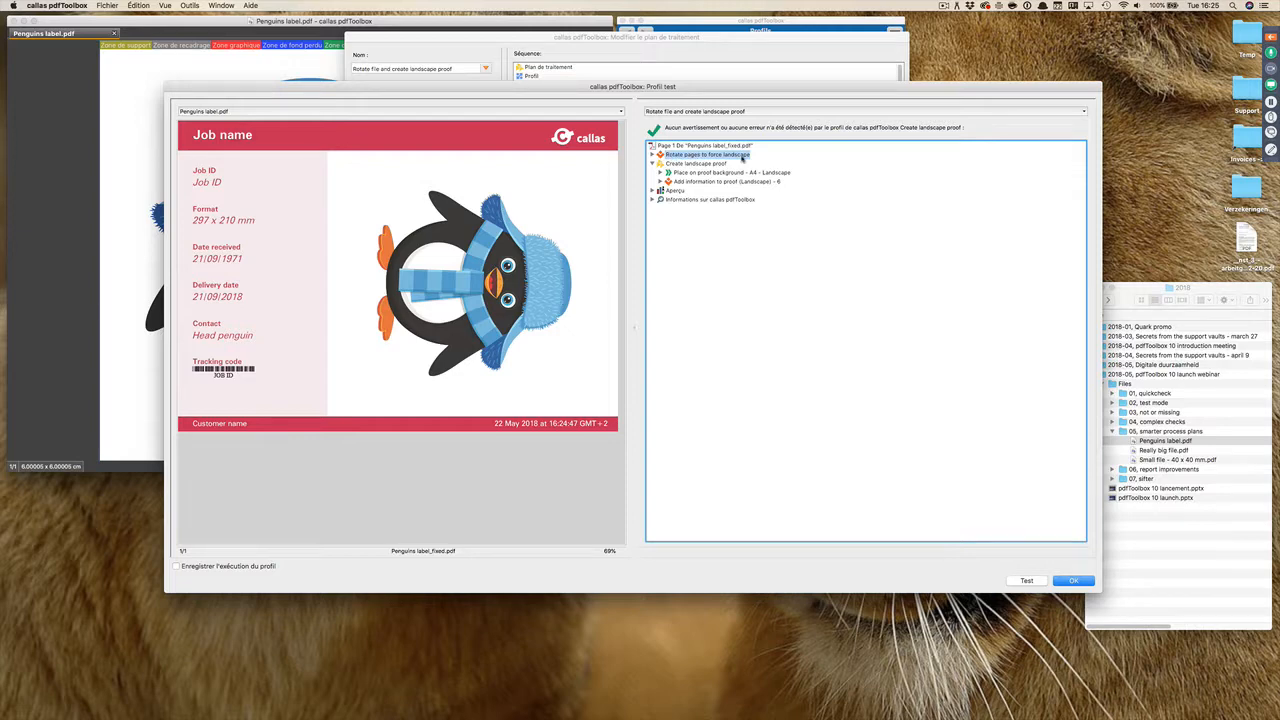
pyautogui.click(718, 164)
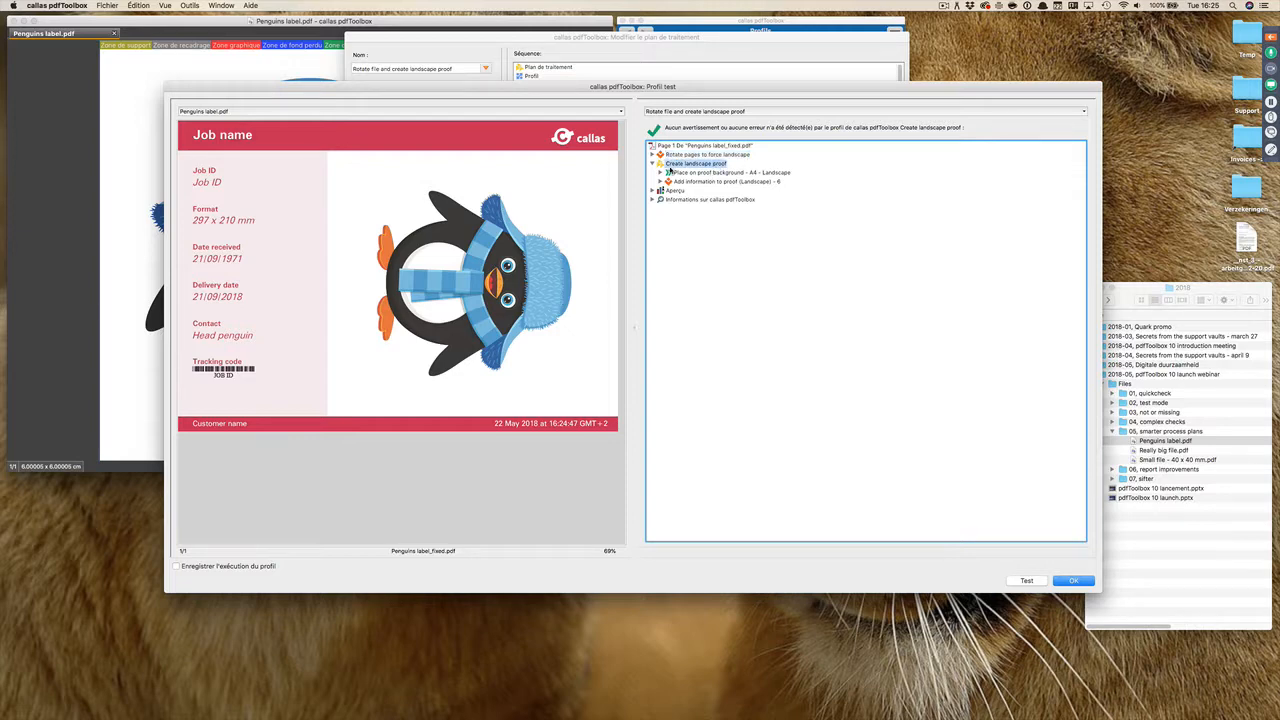
pyautogui.click(717, 174)
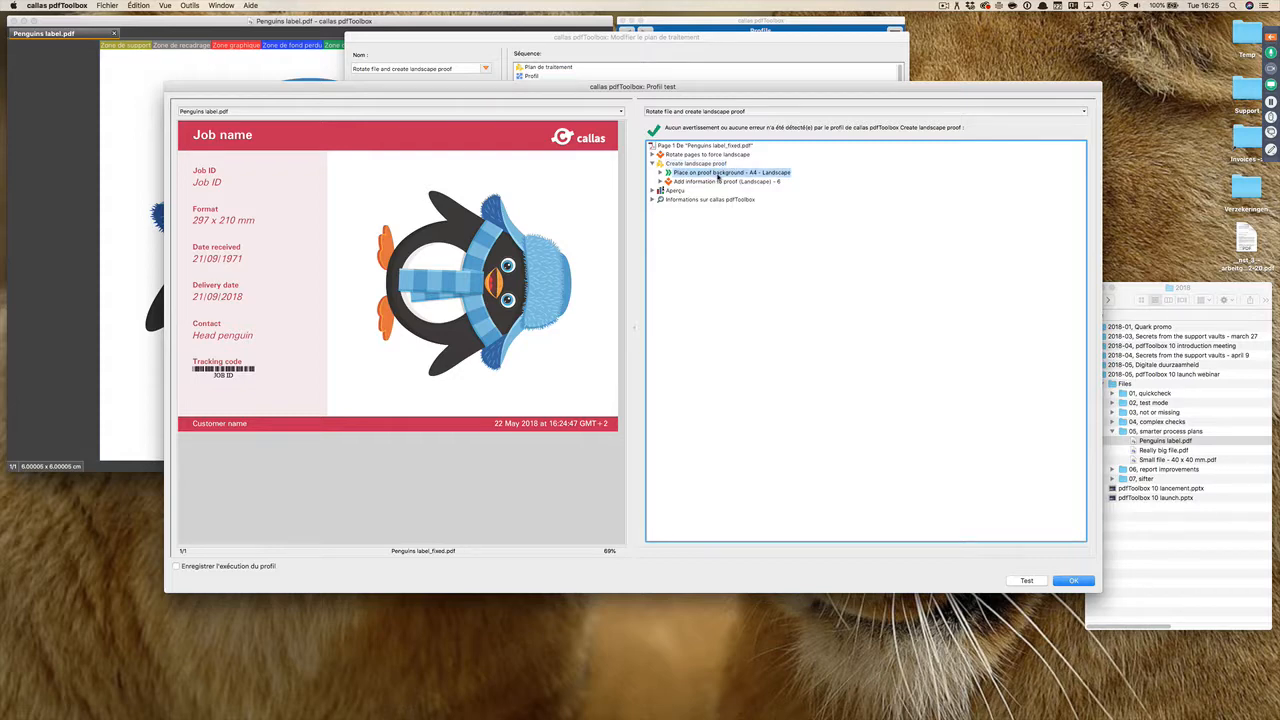
pyautogui.click(718, 182)
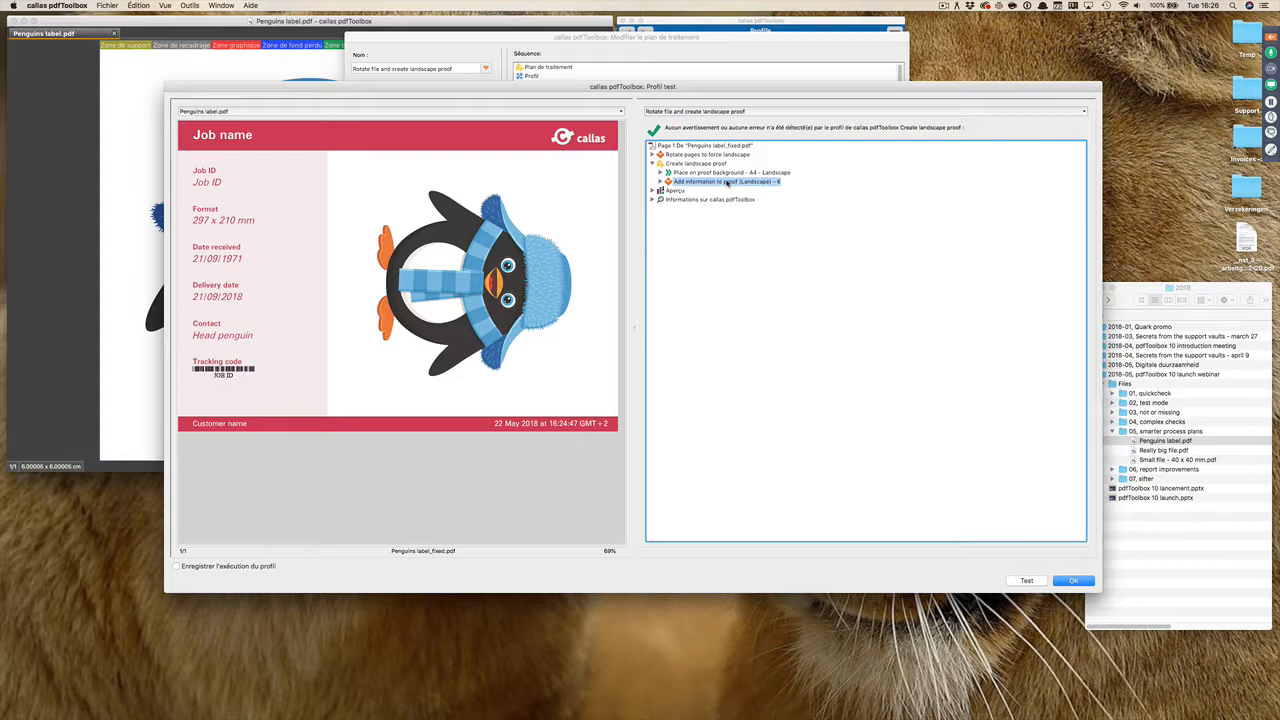
pyautogui.click(1073, 580)
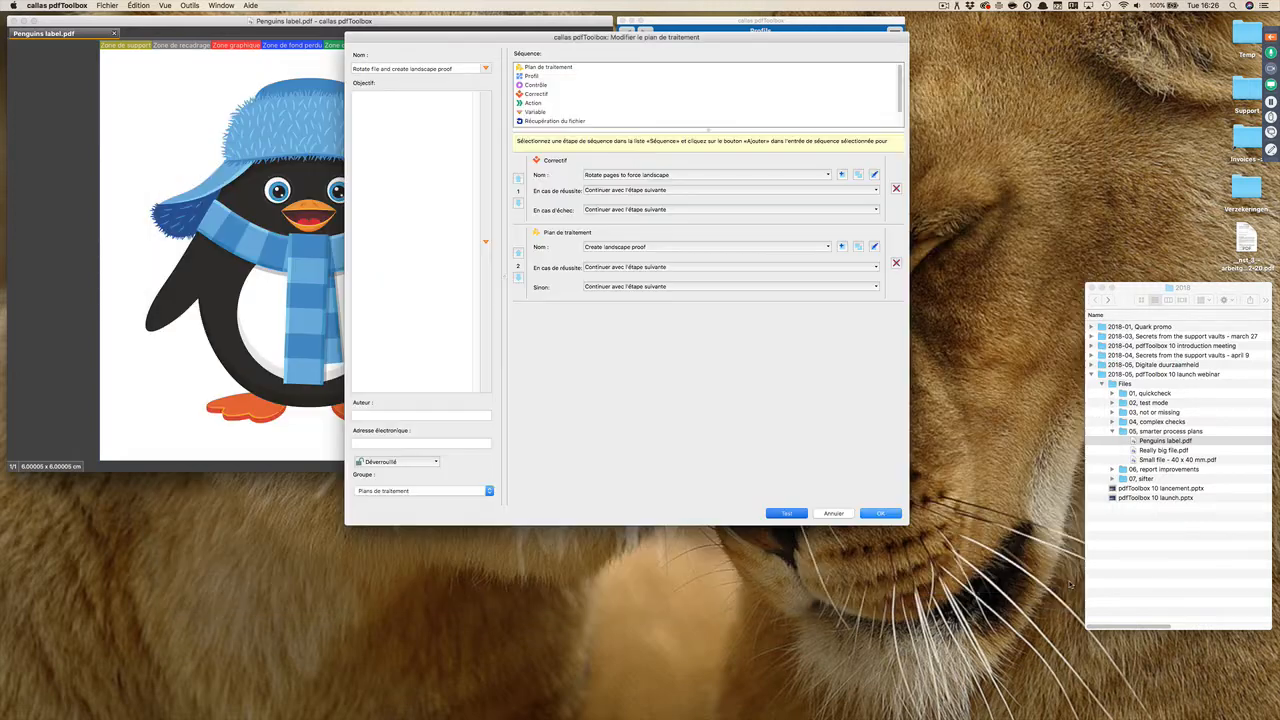
pyautogui.click(847, 513)
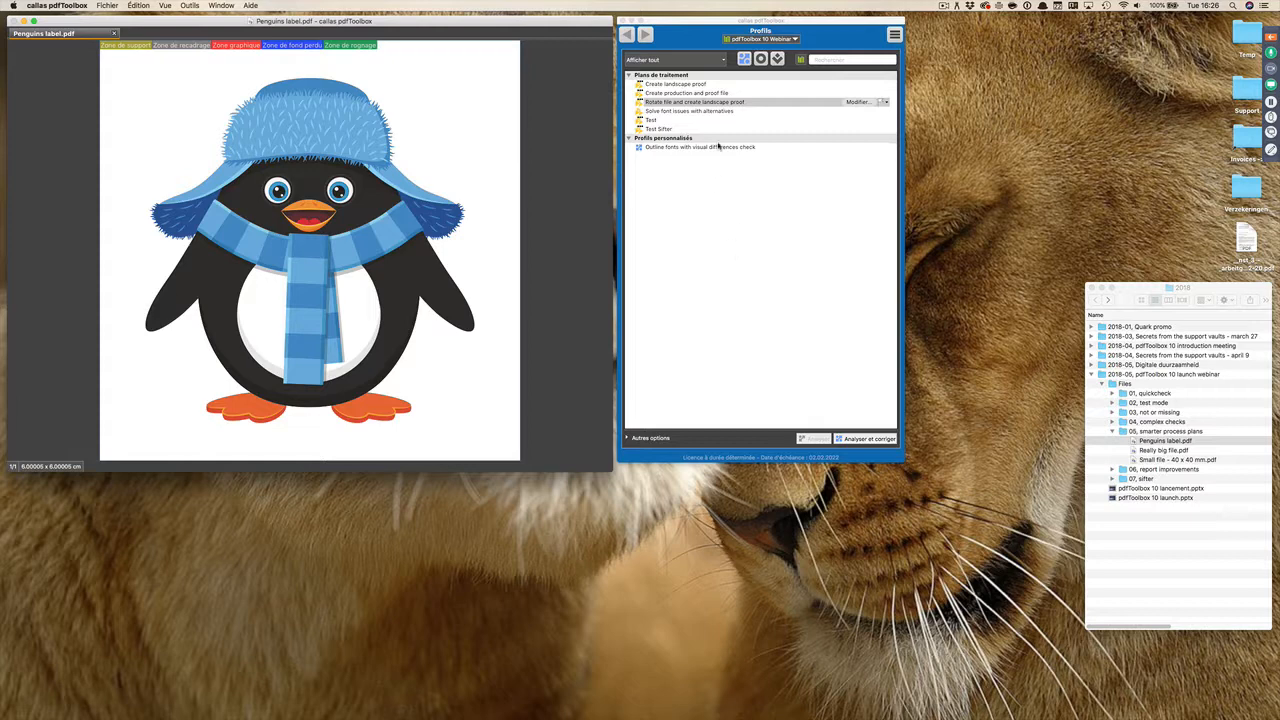
# Step: Examine the PDF copy step's suffix and folder settings in the "Create production and proof file" plan without modifying them
pyautogui.click(710, 93)
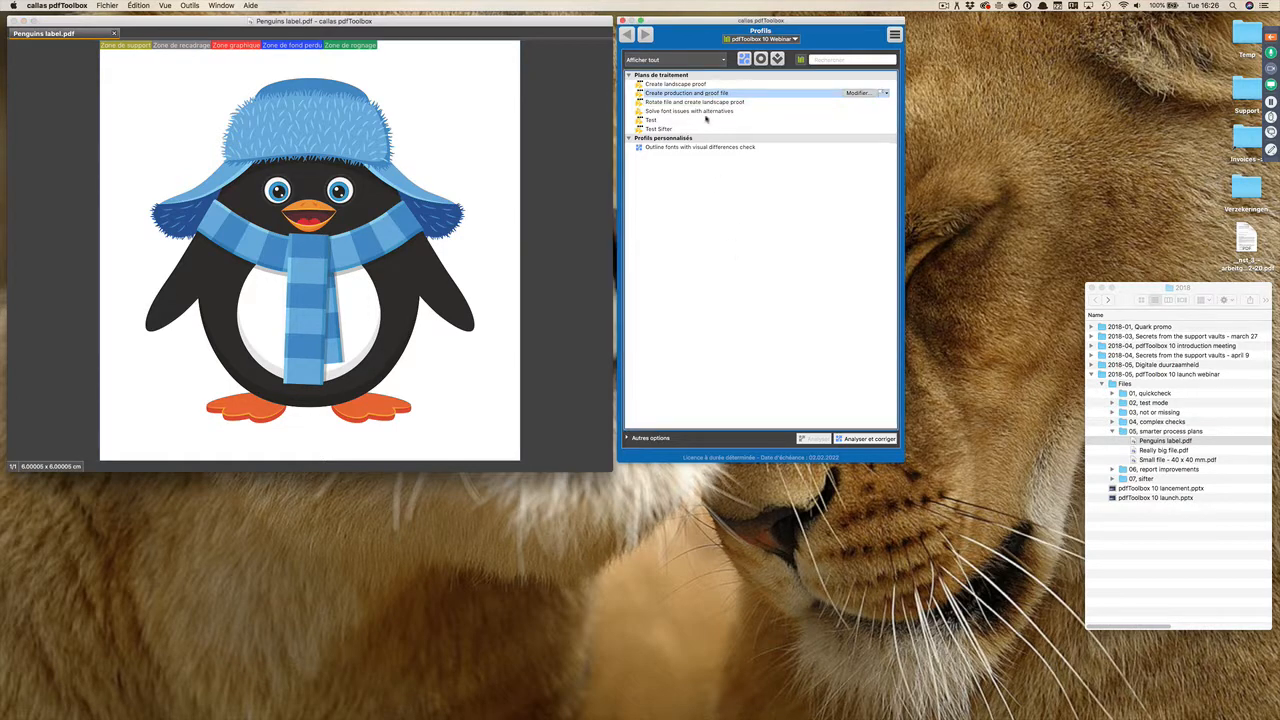
pyautogui.click(859, 93)
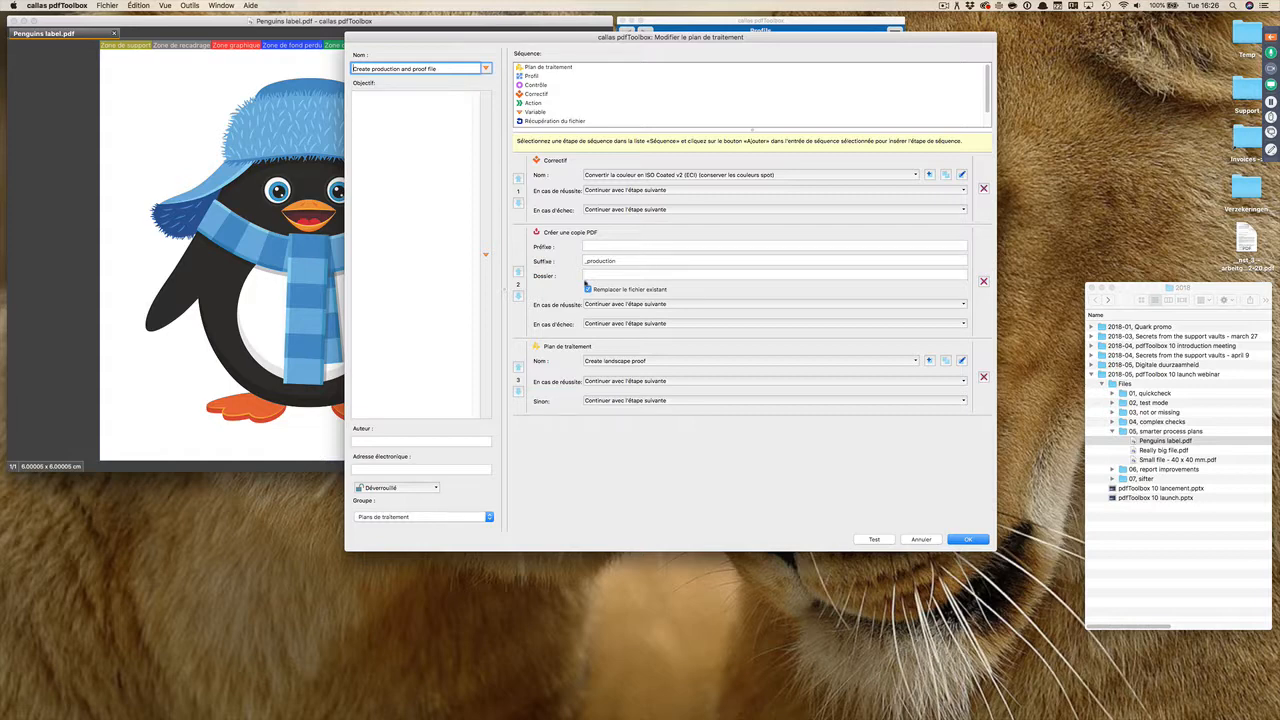
pyautogui.click(596, 276)
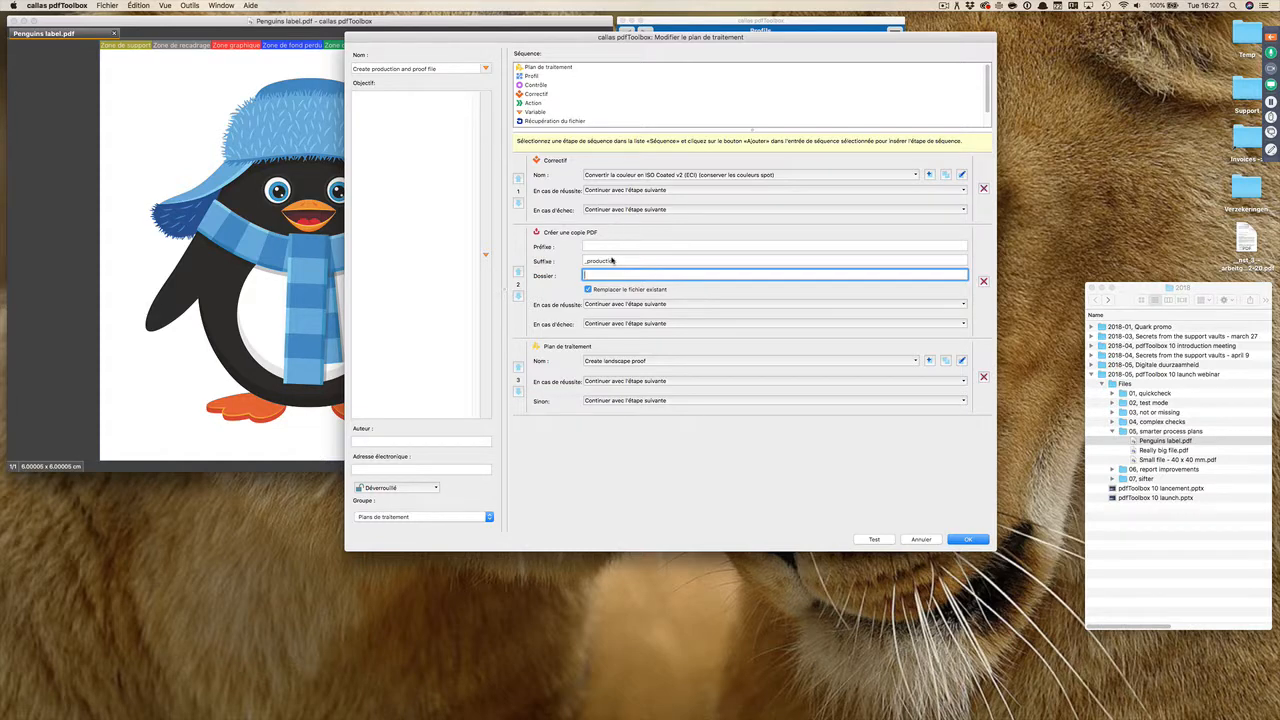
pyautogui.click(922, 541)
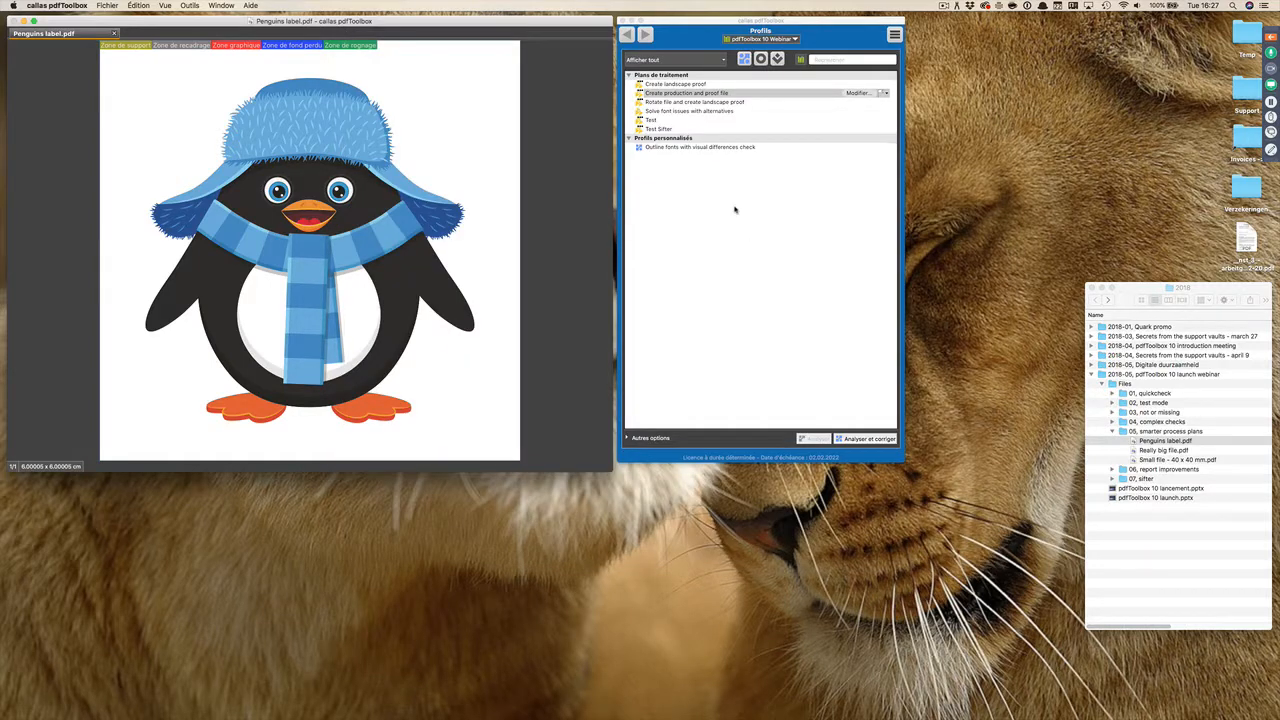
# Step: Examine the file retrieval step's source options in the "Solve font issues with alternatives" plan and close it without changes
pyautogui.click(707, 111)
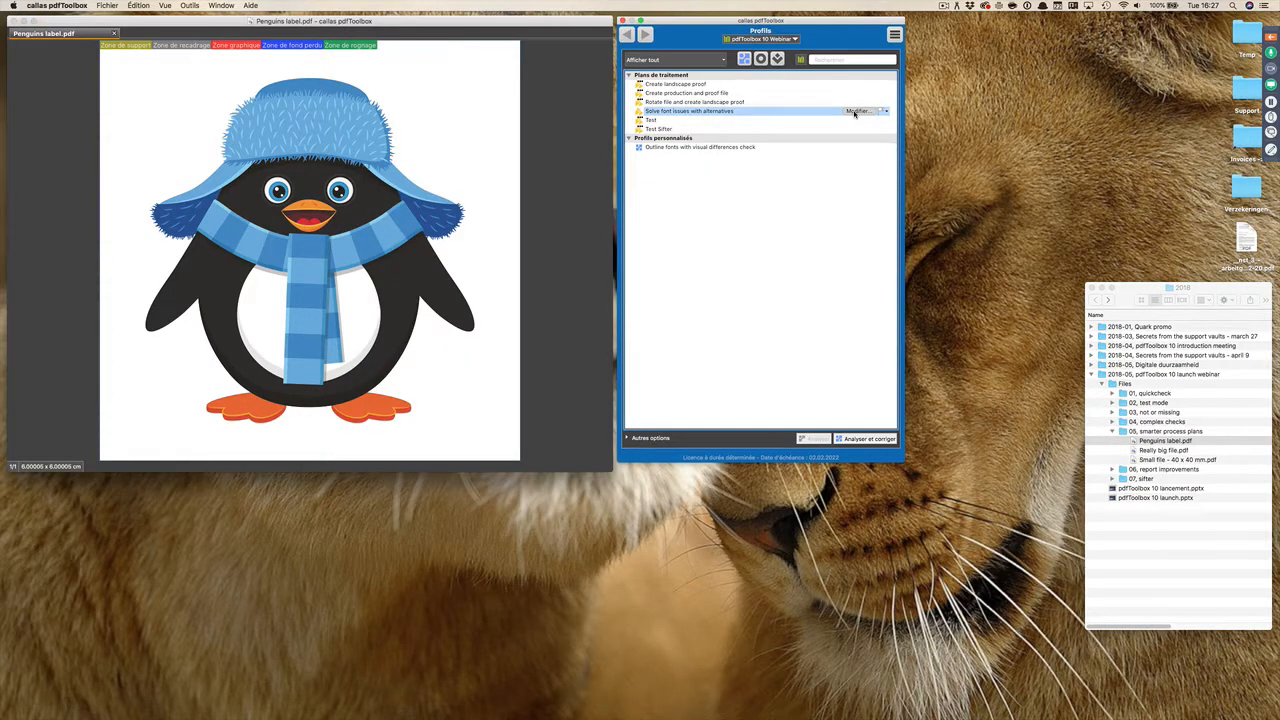
pyautogui.click(854, 112)
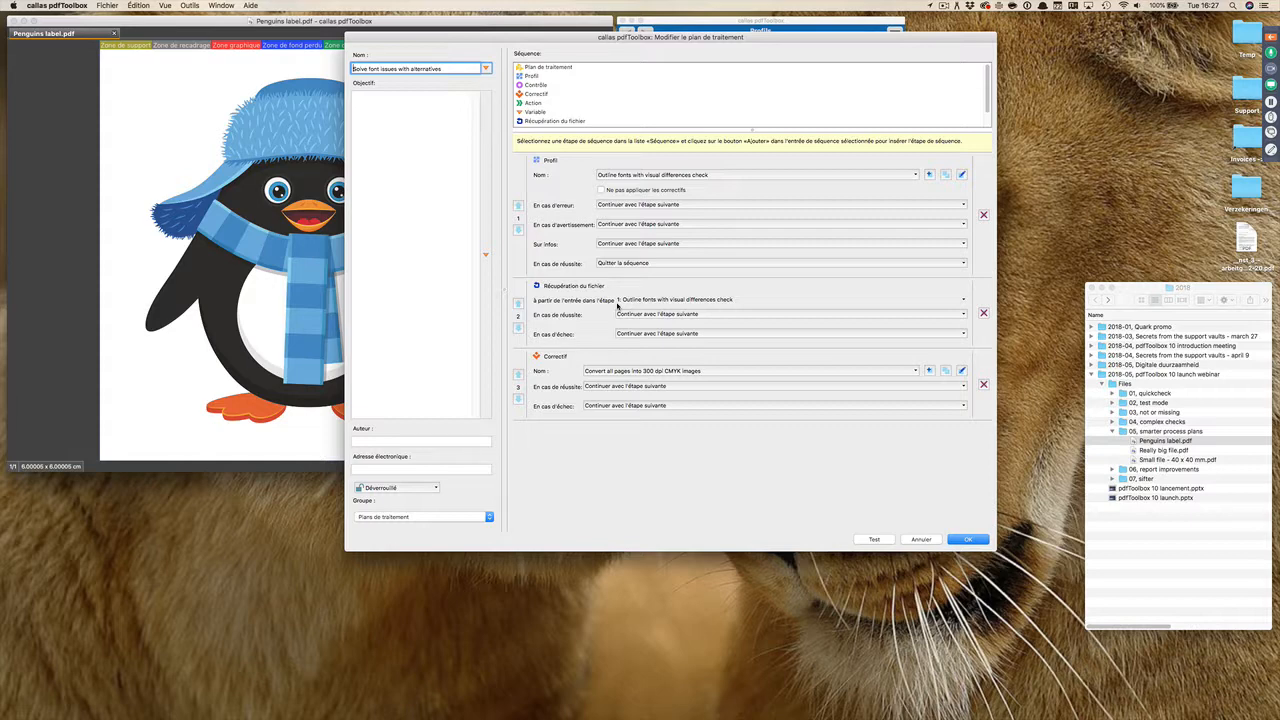
pyautogui.click(630, 302)
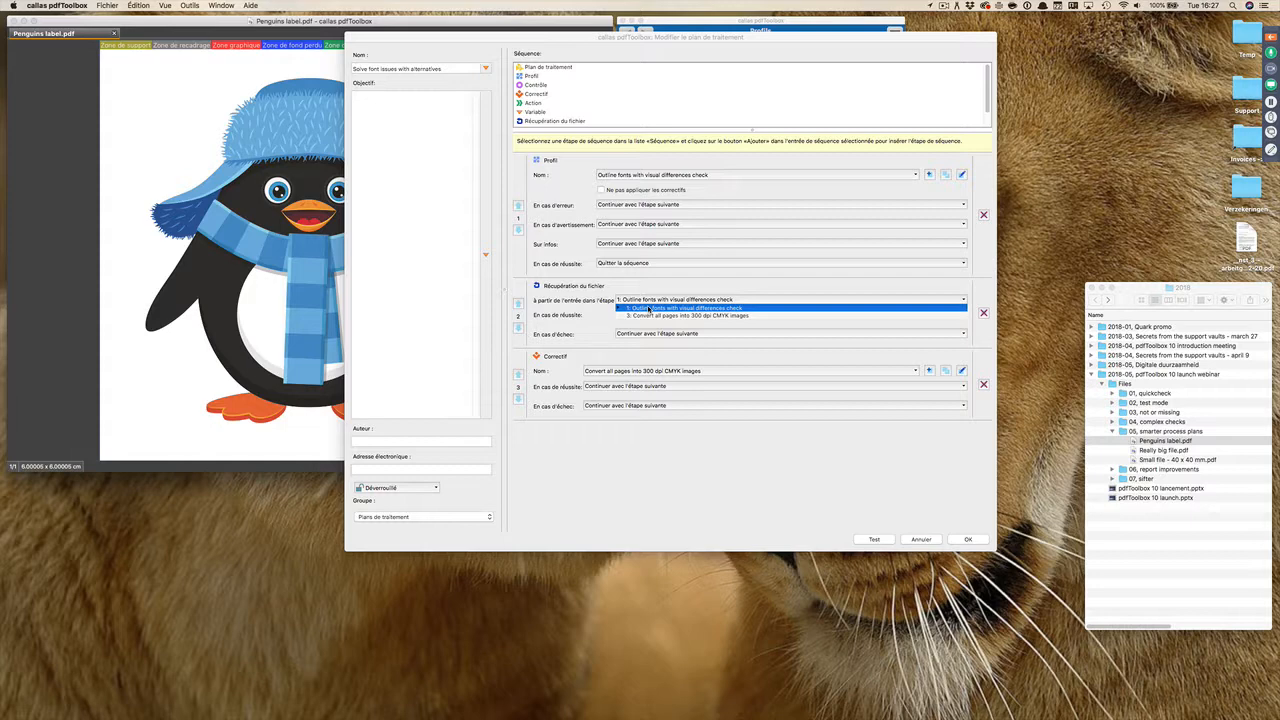
pyautogui.click(650, 309)
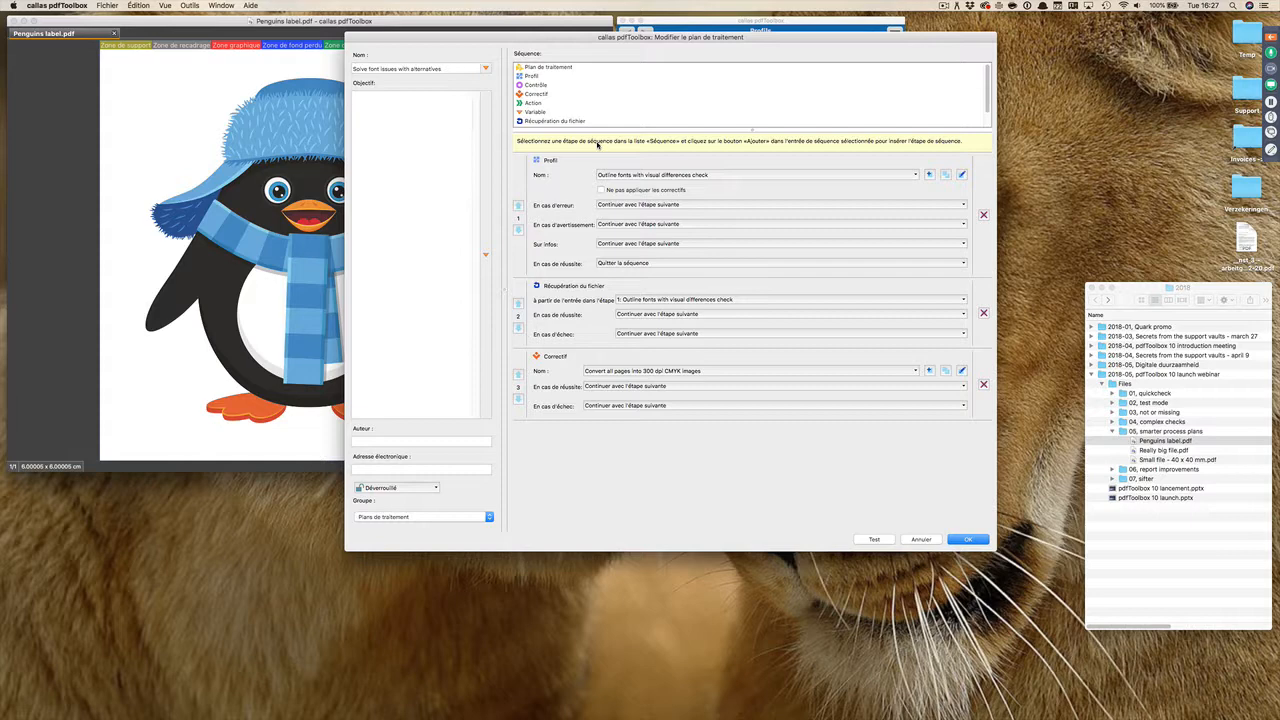
pyautogui.click(921, 539)
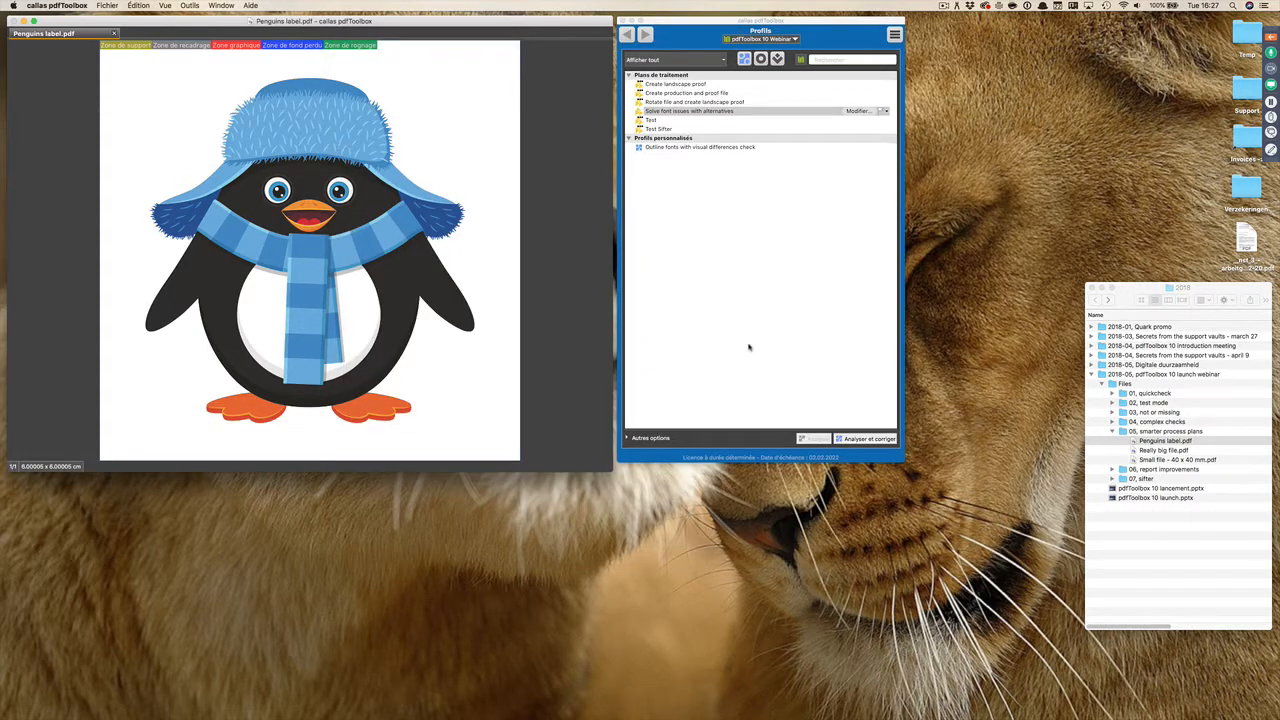
# Step: Switch to the PowerPoint slide show and advance from "Génération de résultats multiples" to the "Amélioration des rapports" agenda slide
pyautogui.press('super+Tab')
pyautogui.press('super+Tab')
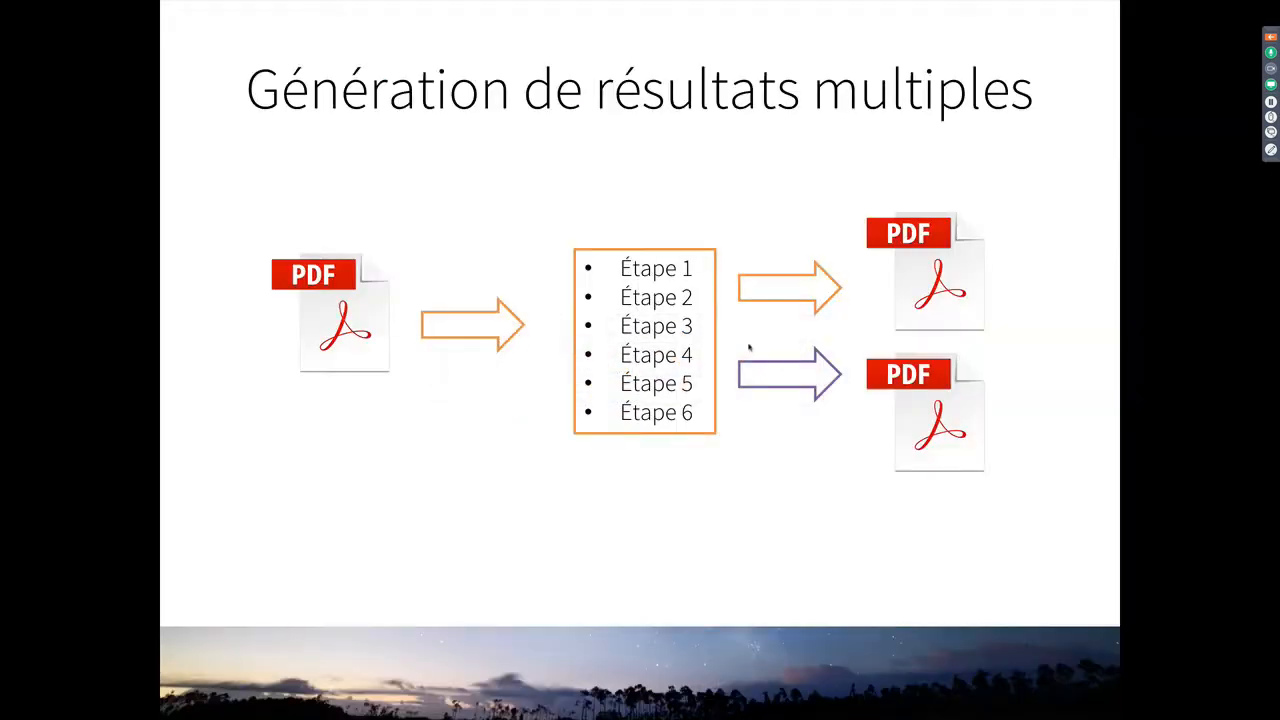
pyautogui.press('Right')
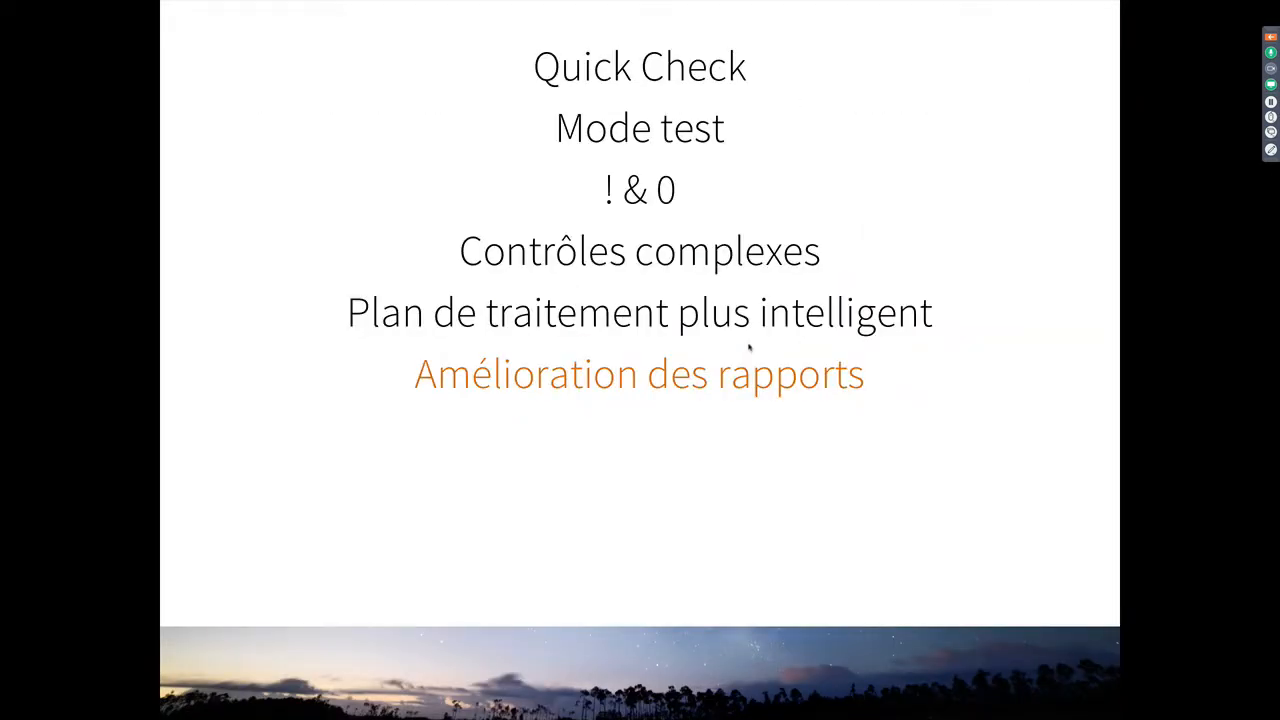
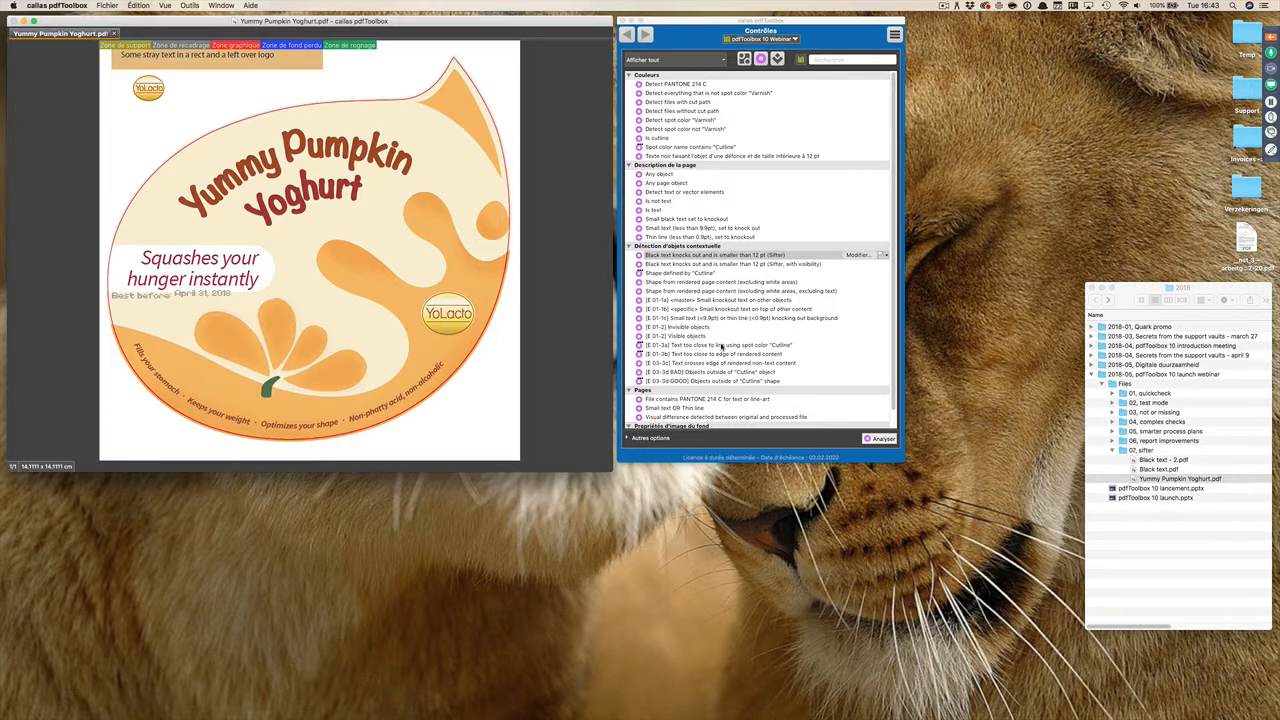
# Step: Run the "[E 01-3a] Text too close to line using spot color "Cutline"" check with a 2 mm minimal distance and highlight its finding
pyautogui.click(724, 345)
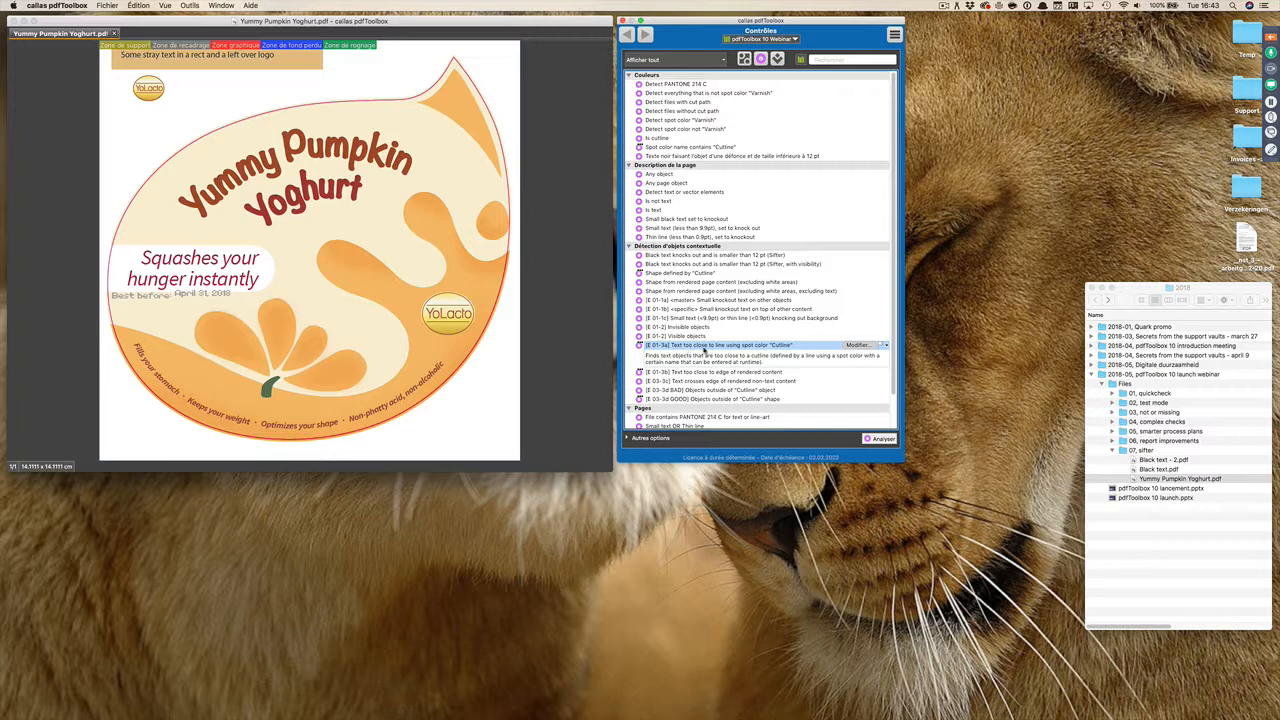
pyautogui.doubleClick(708, 348)
pyautogui.moveTo(523, 155); pyautogui.dragTo(605, 196)
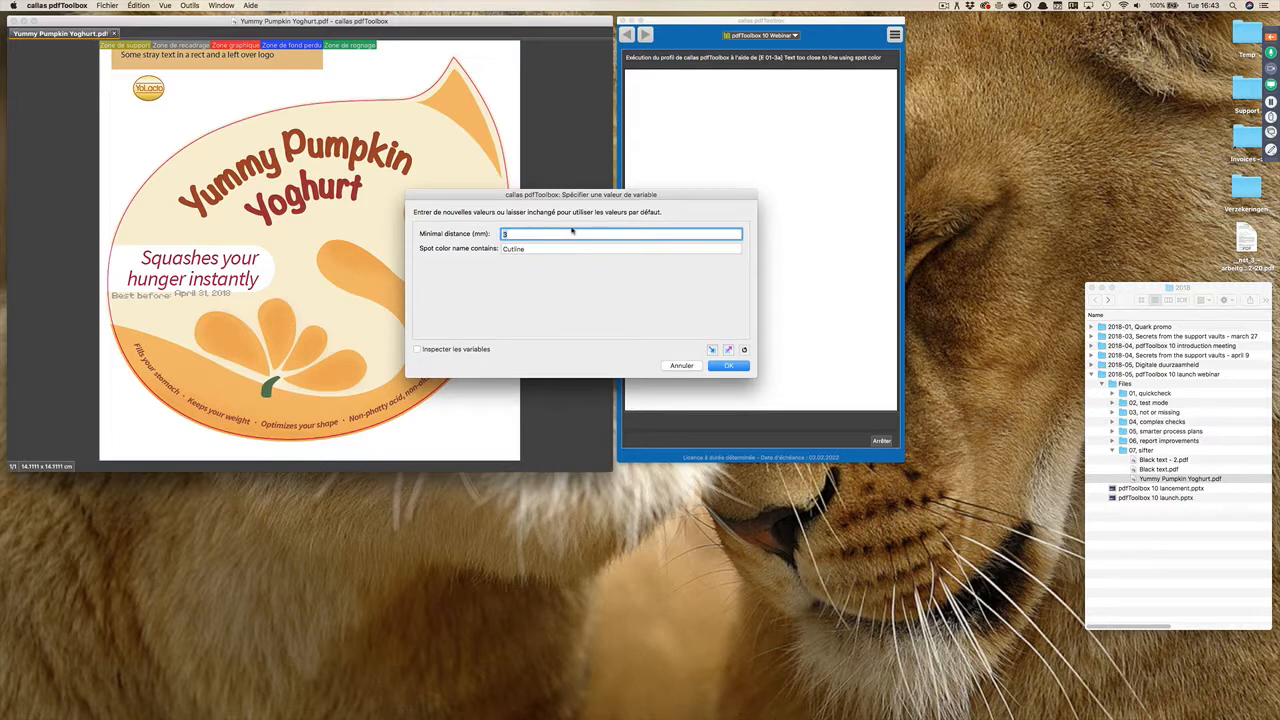
pyautogui.doubleClick(504, 234)
pyautogui.click(720, 366)
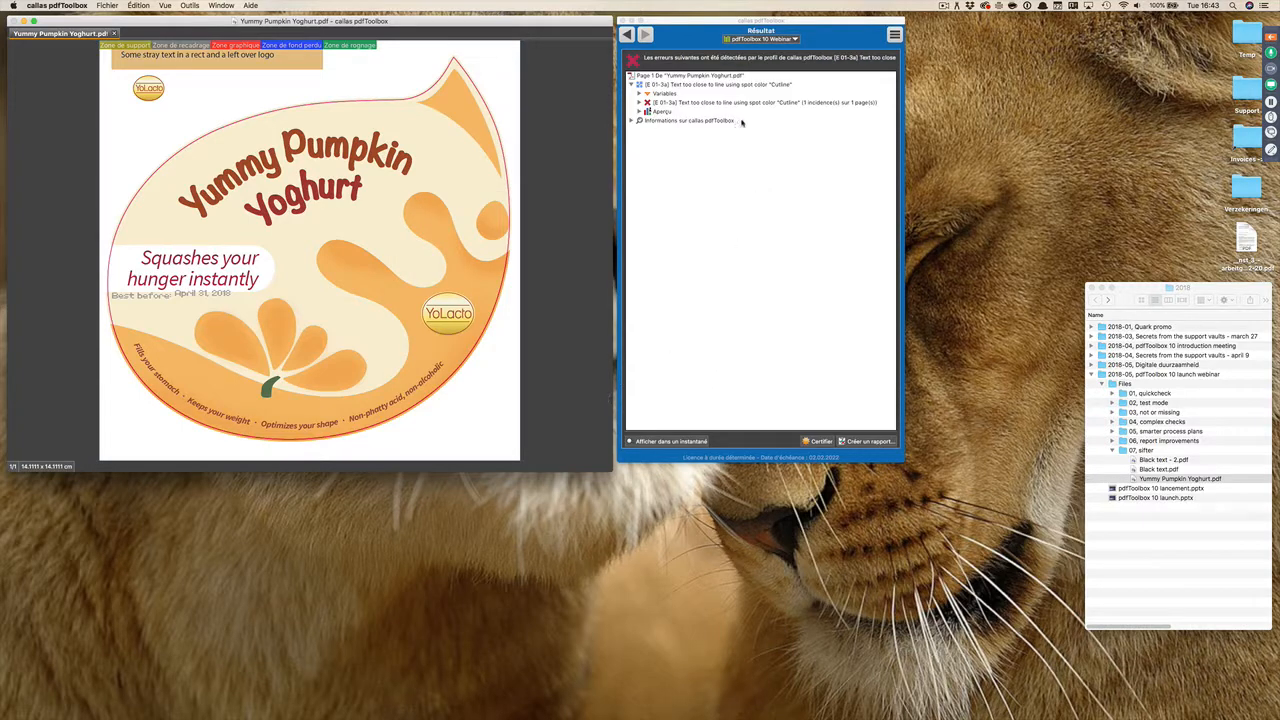
pyautogui.click(796, 104)
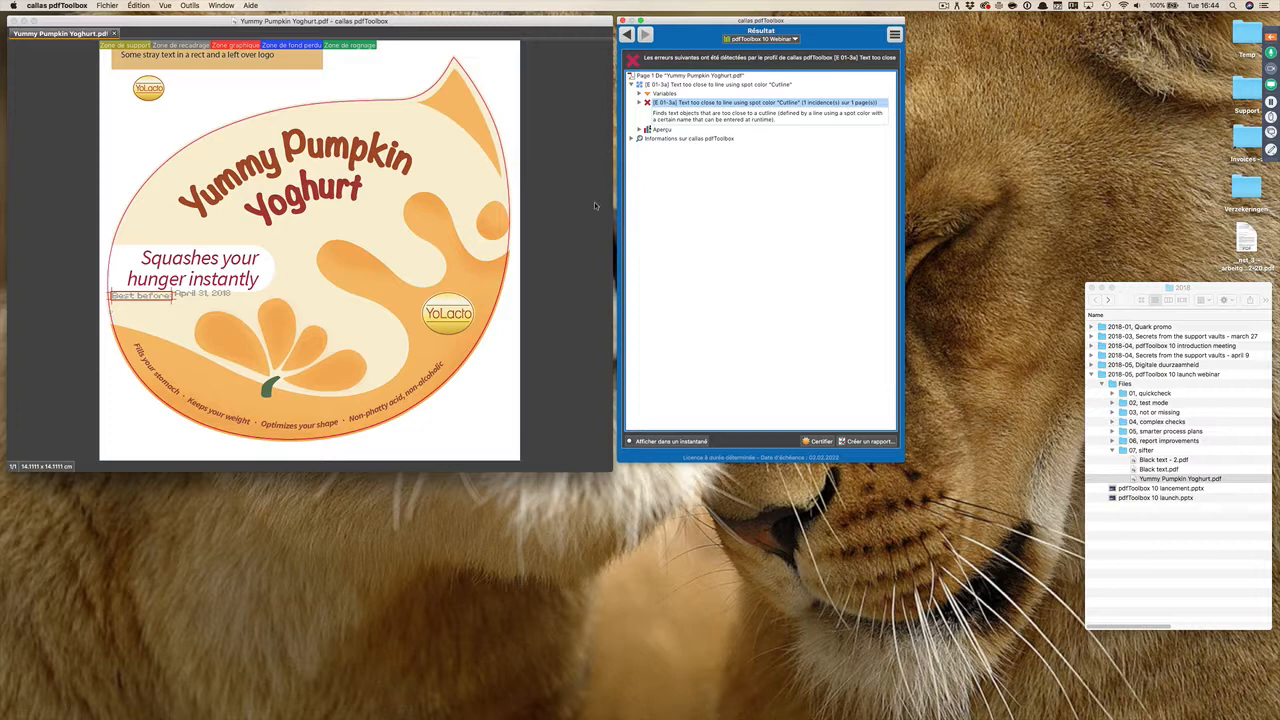
# Step: Return to the checks and rerun the text-too-close-to-"Cutline" check with a minimal distance of 3 mm
pyautogui.click(628, 36)
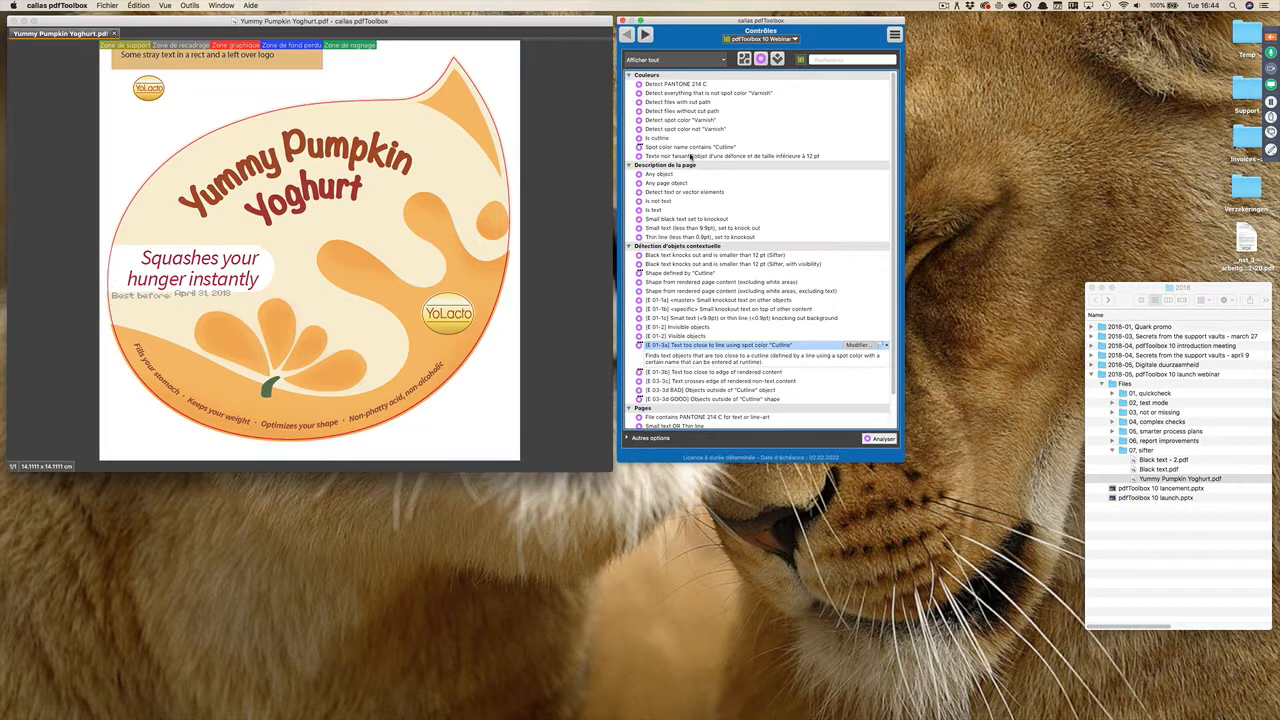
pyautogui.doubleClick(742, 346)
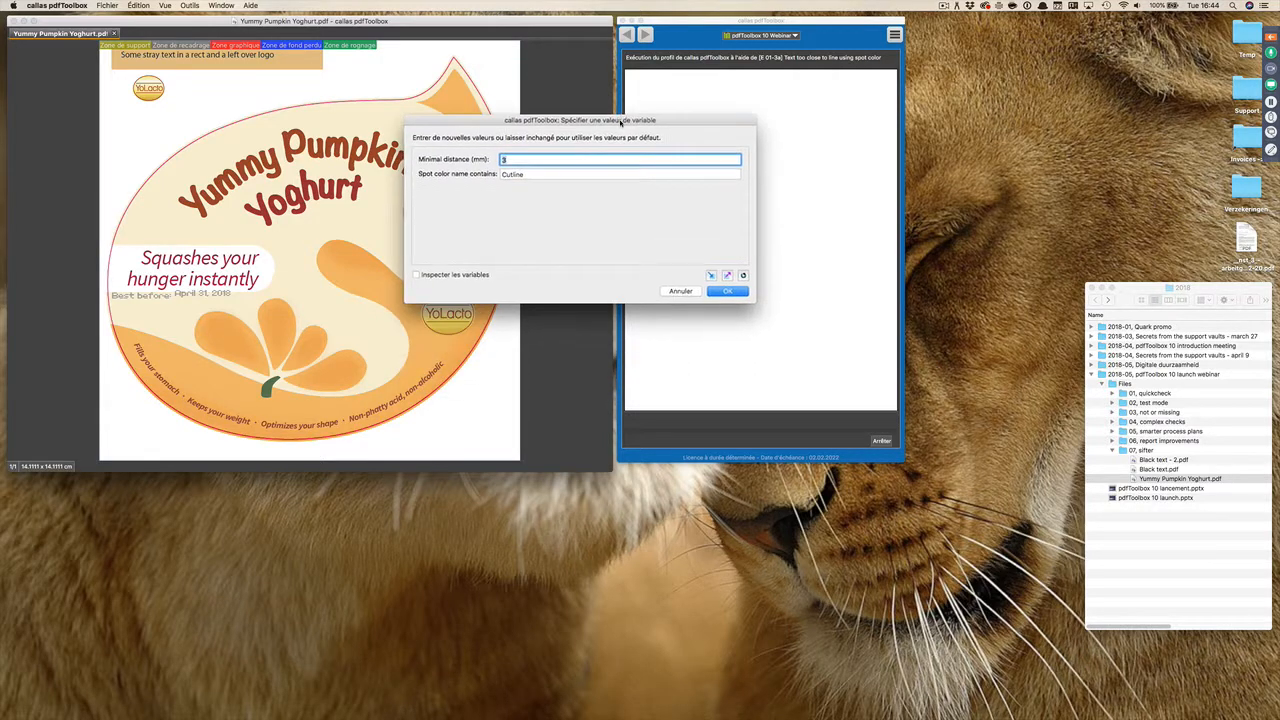
pyautogui.click(506, 159)
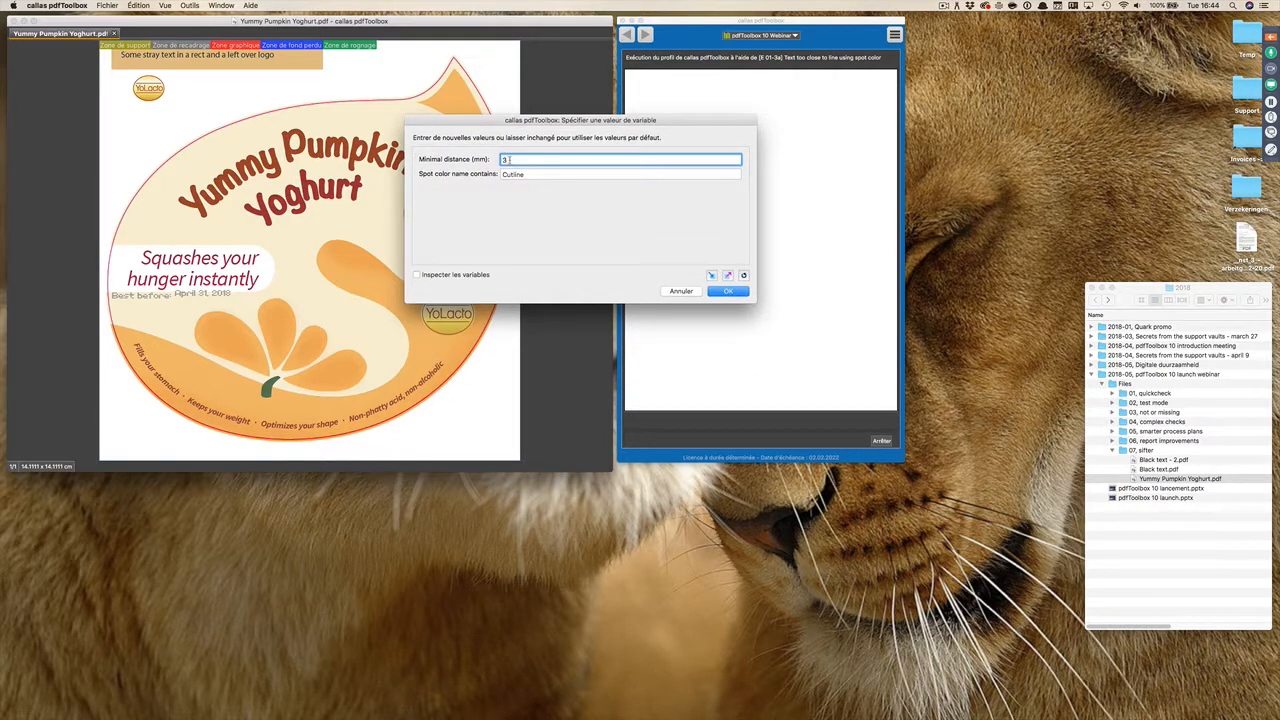
pyautogui.click(734, 293)
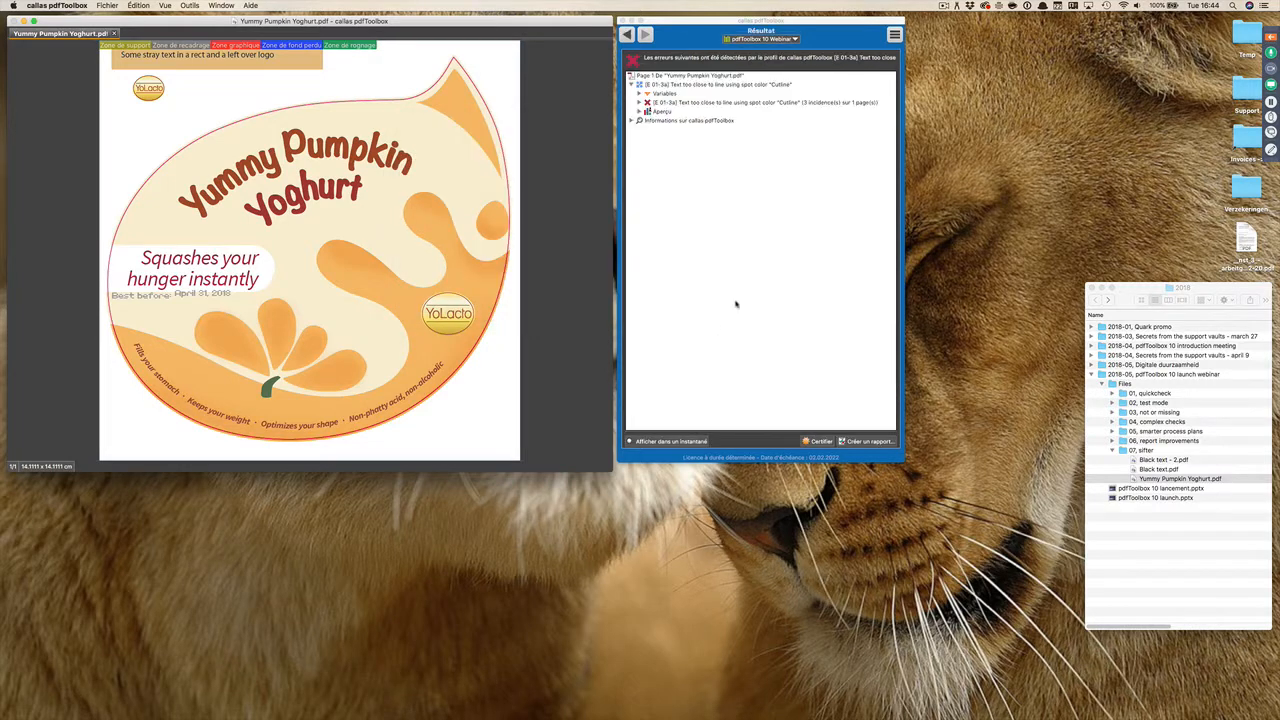
# Step: Expand the check's findings and locate each reported text object on the yoghurt label
pyautogui.click(637, 103)
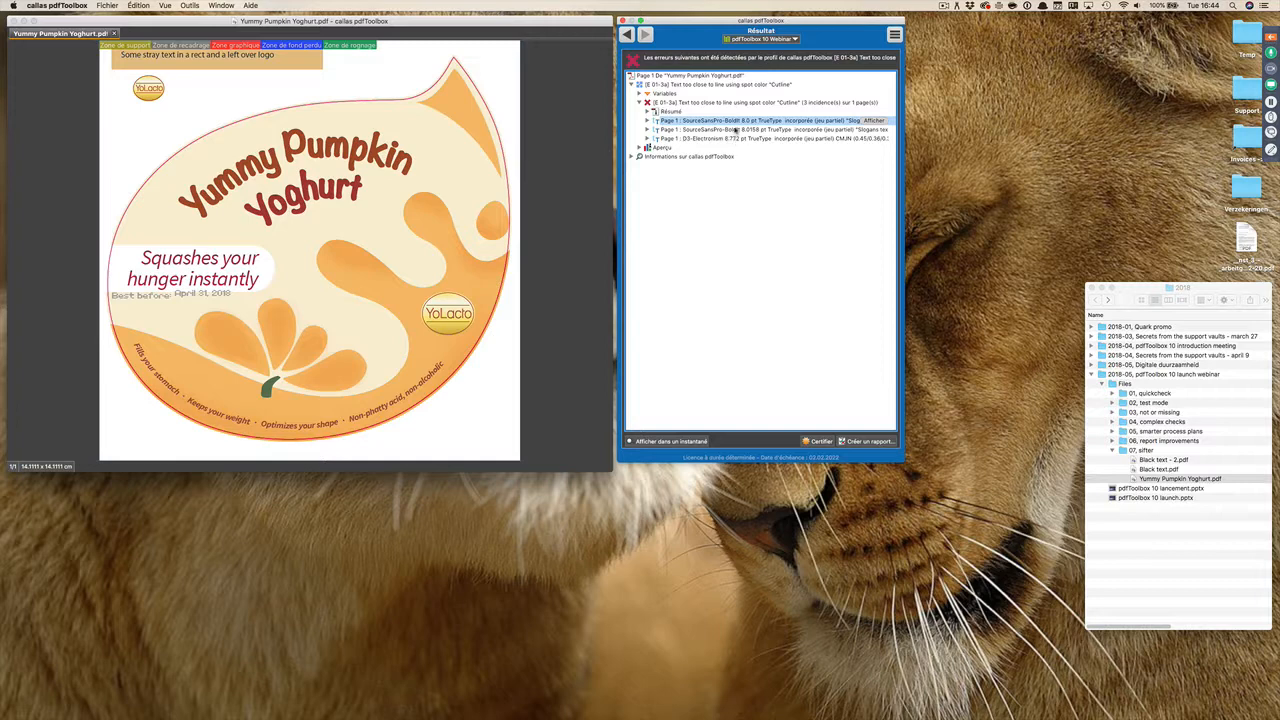
pyautogui.click(733, 122)
pyautogui.click(727, 130)
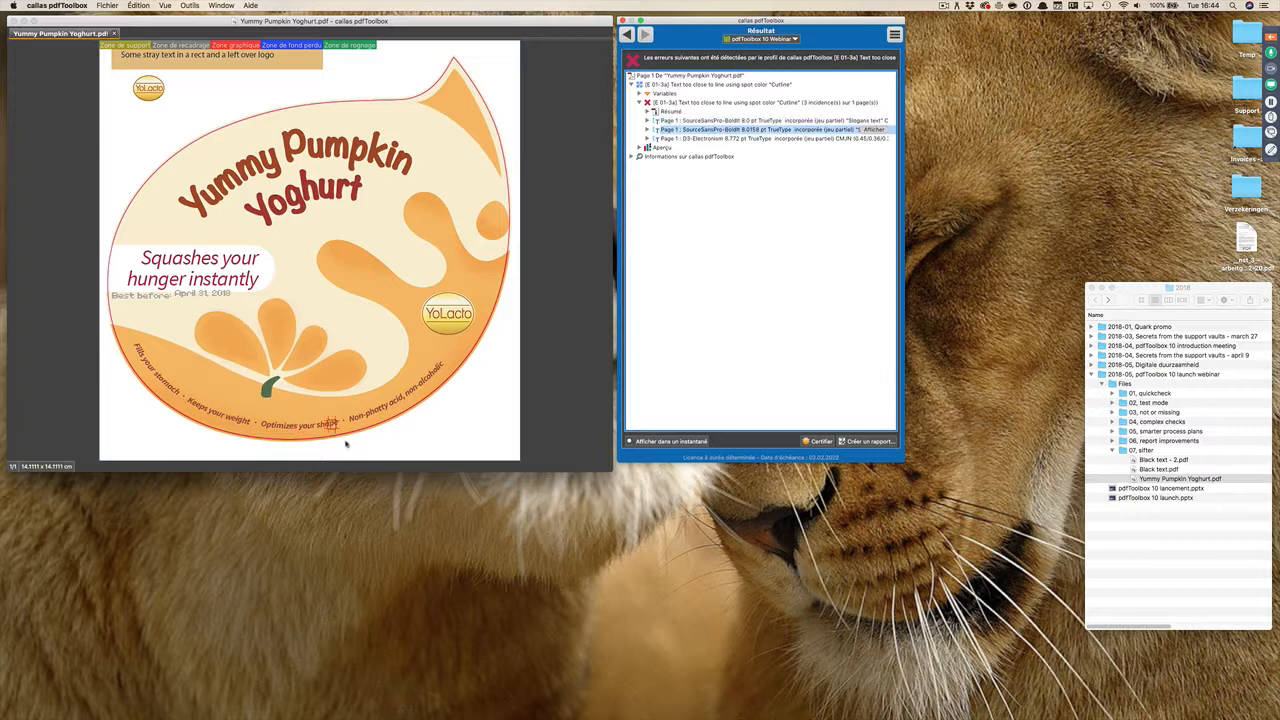
pyautogui.click(697, 139)
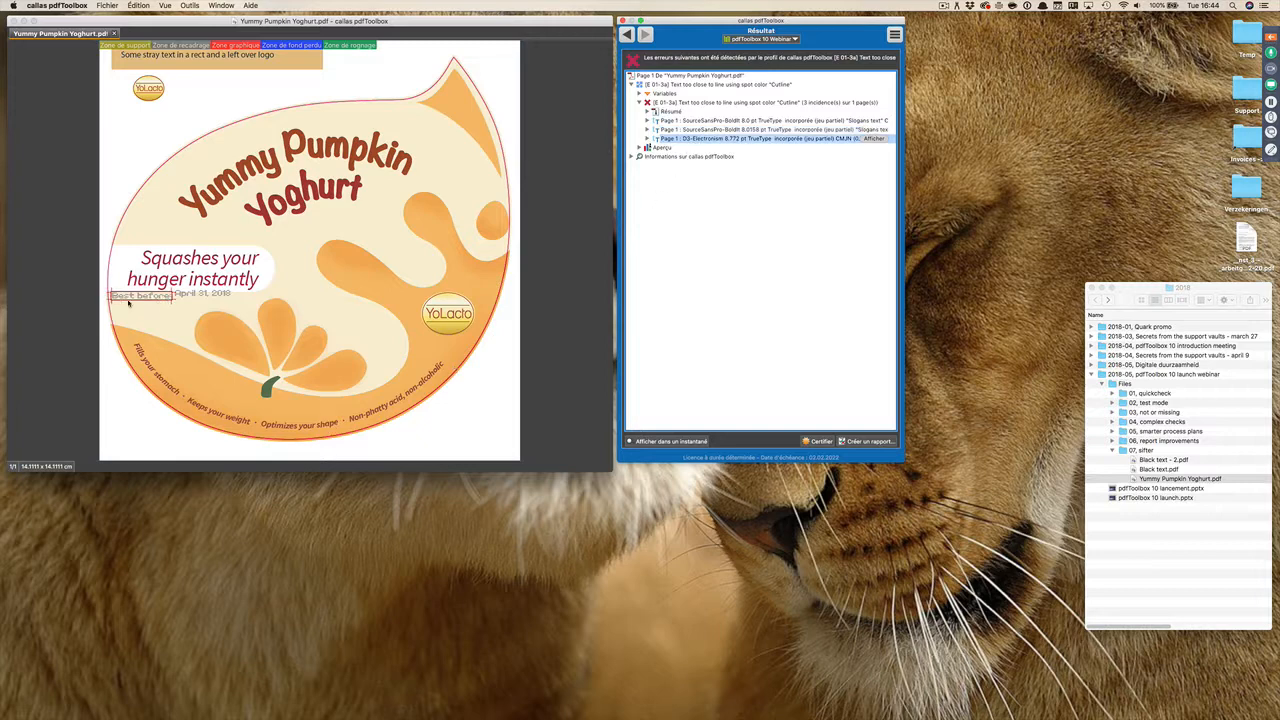
# Step: Run the "[E 01-2] Invisible objects" check on the yoghurt label and highlight its findings on the page
pyautogui.click(627, 36)
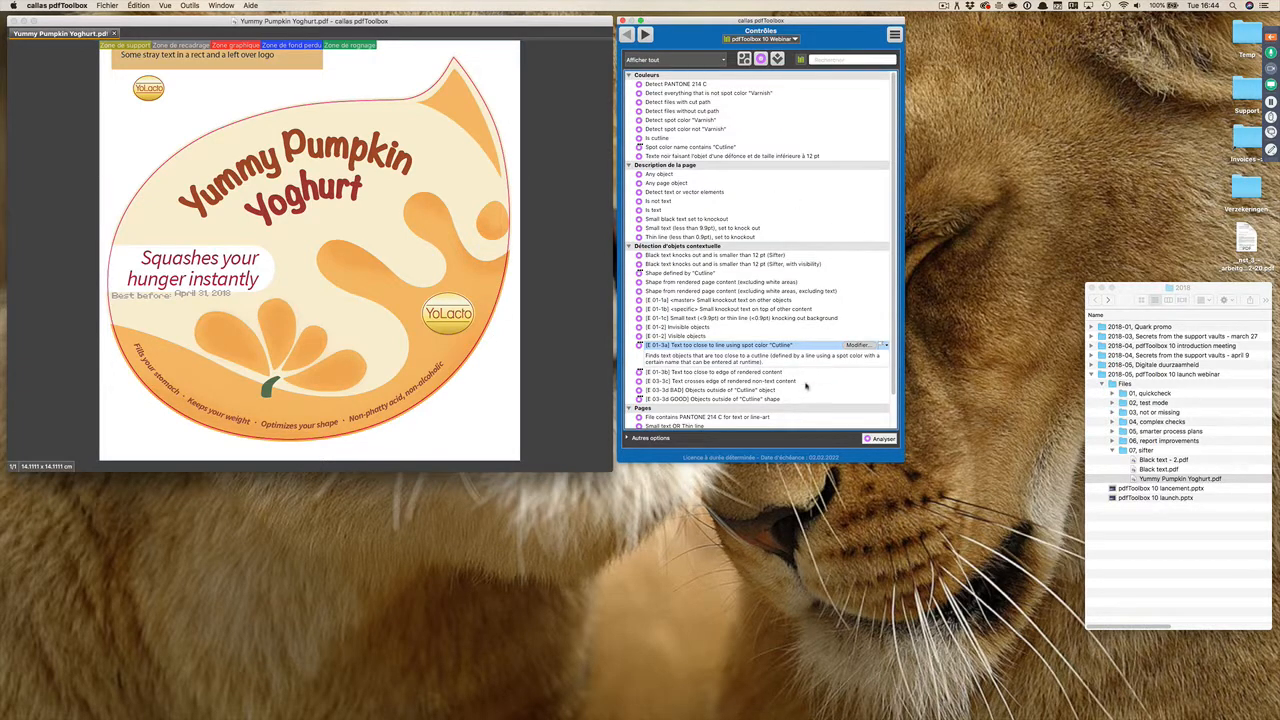
pyautogui.scroll(-2, 806, 386)
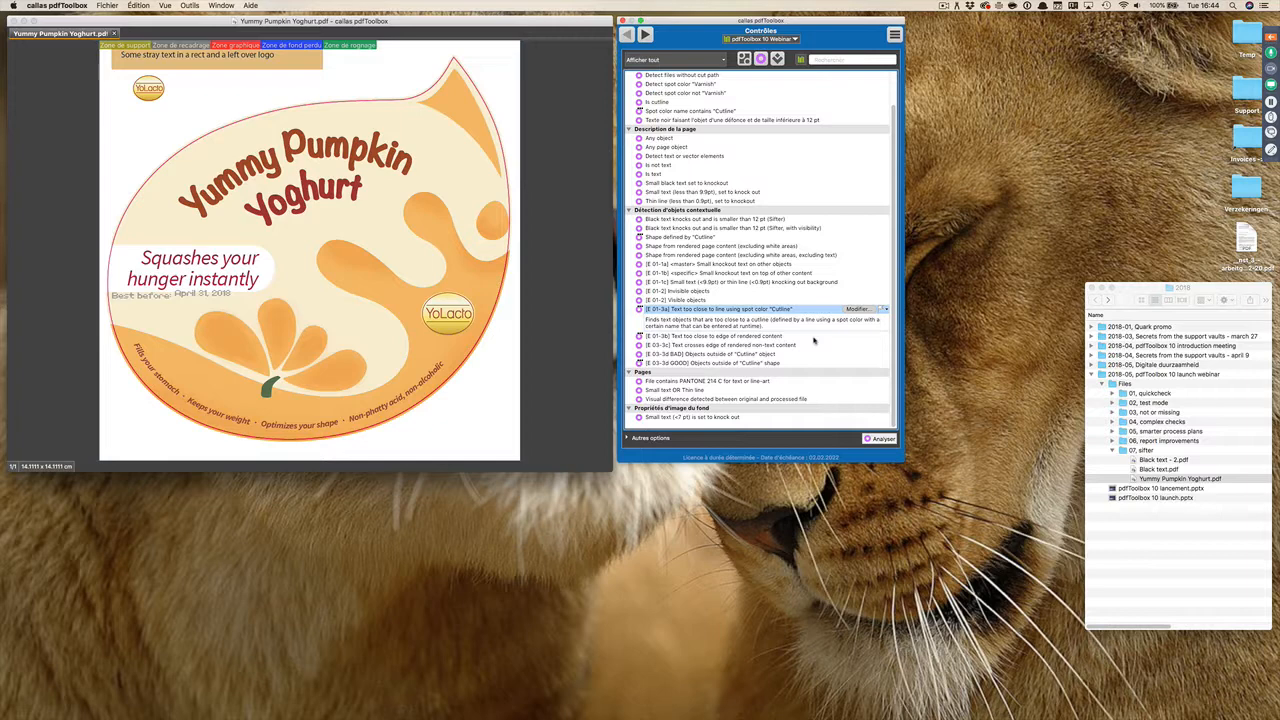
pyautogui.click(692, 292)
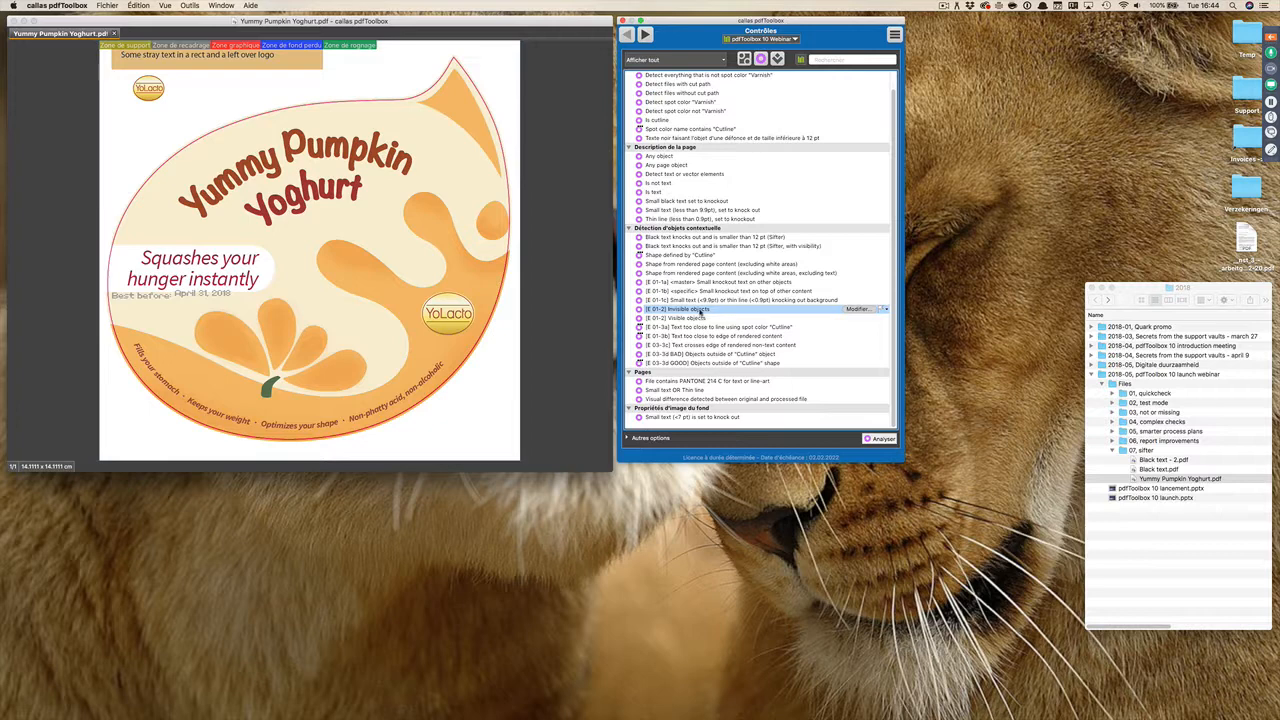
pyautogui.doubleClick(700, 310)
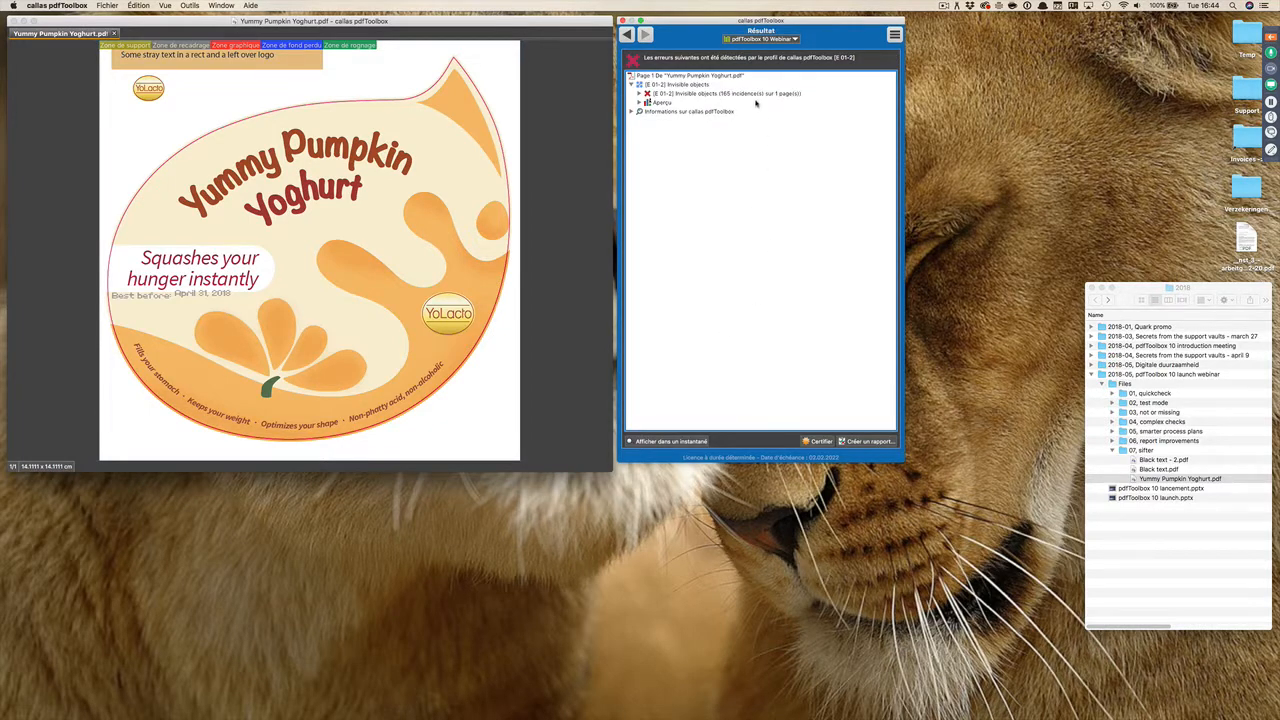
pyautogui.click(750, 94)
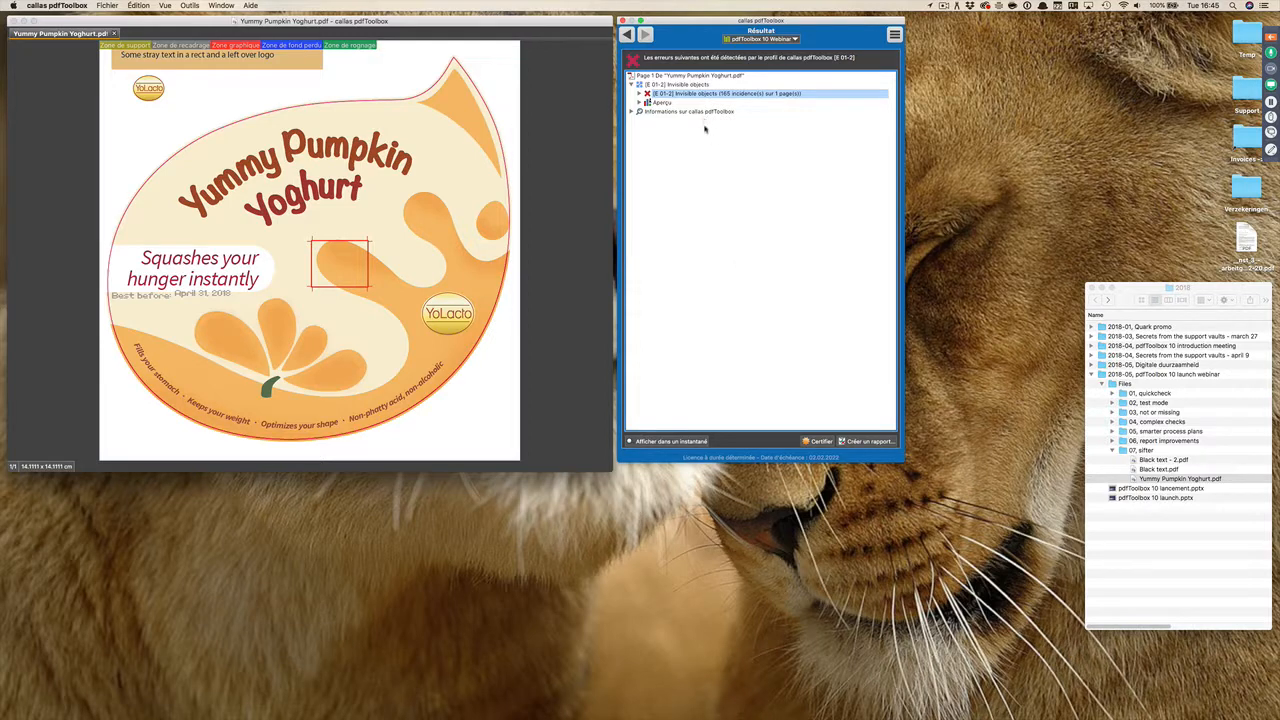
# Step: View the invisible objects in the snapshot preview placed below the results, and close the preview and the results
pyautogui.click(682, 445)
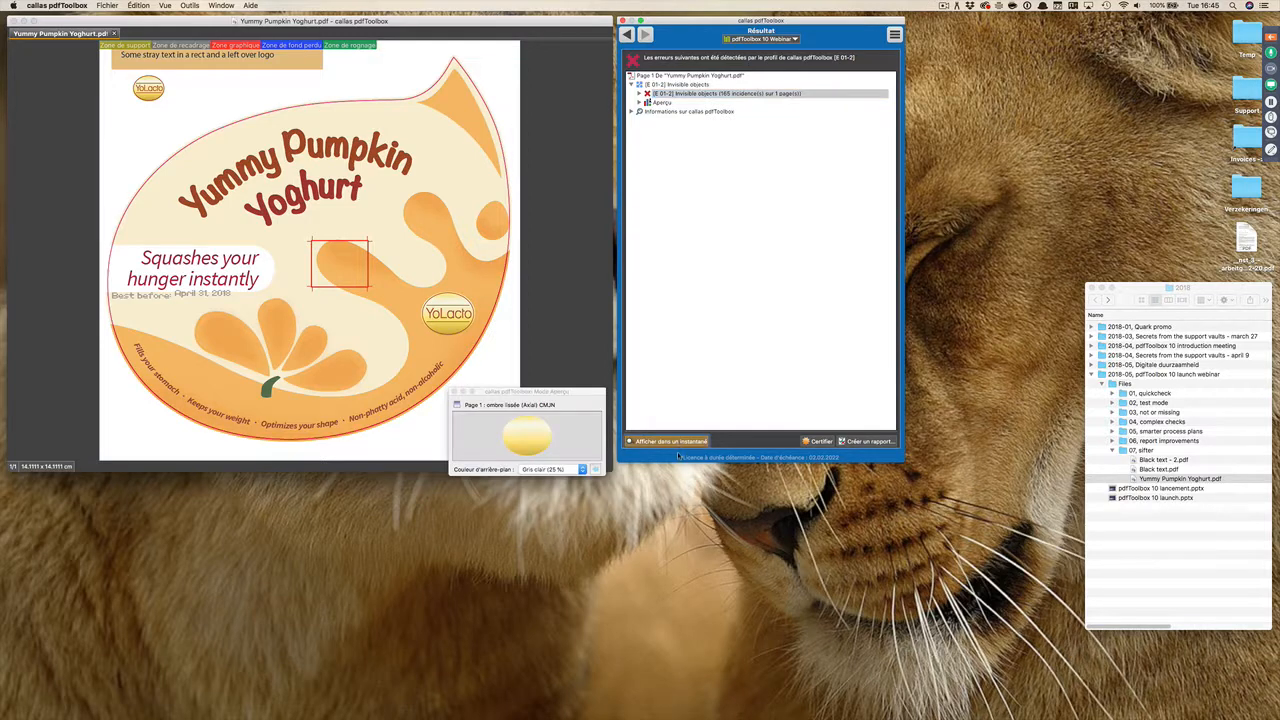
pyautogui.moveTo(574, 393); pyautogui.dragTo(743, 473)
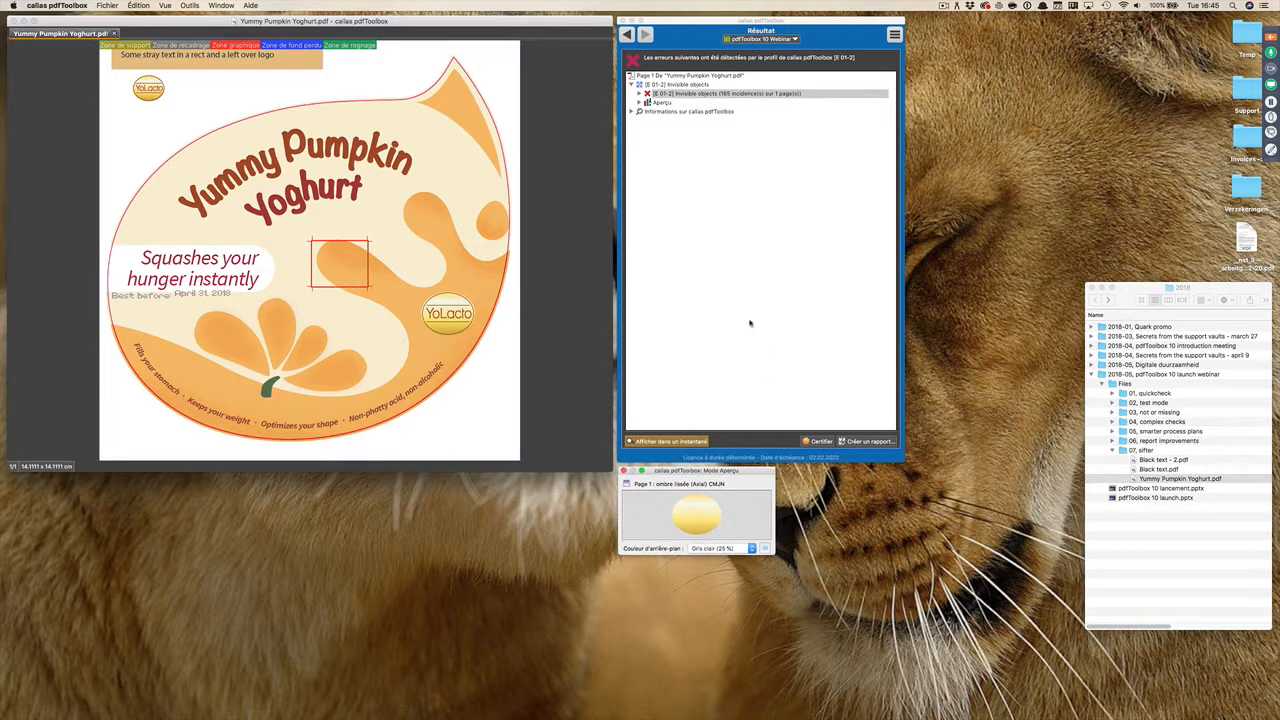
pyautogui.click(704, 94)
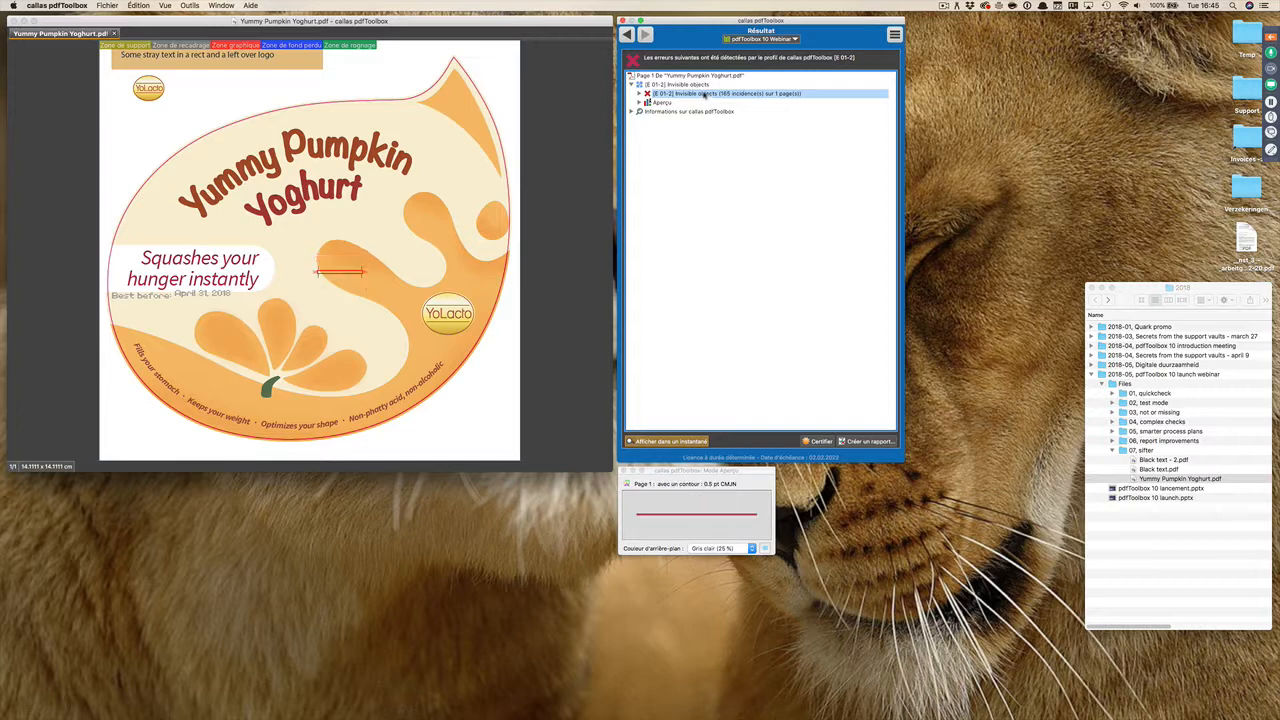
pyautogui.click(624, 471)
pyautogui.click(627, 34)
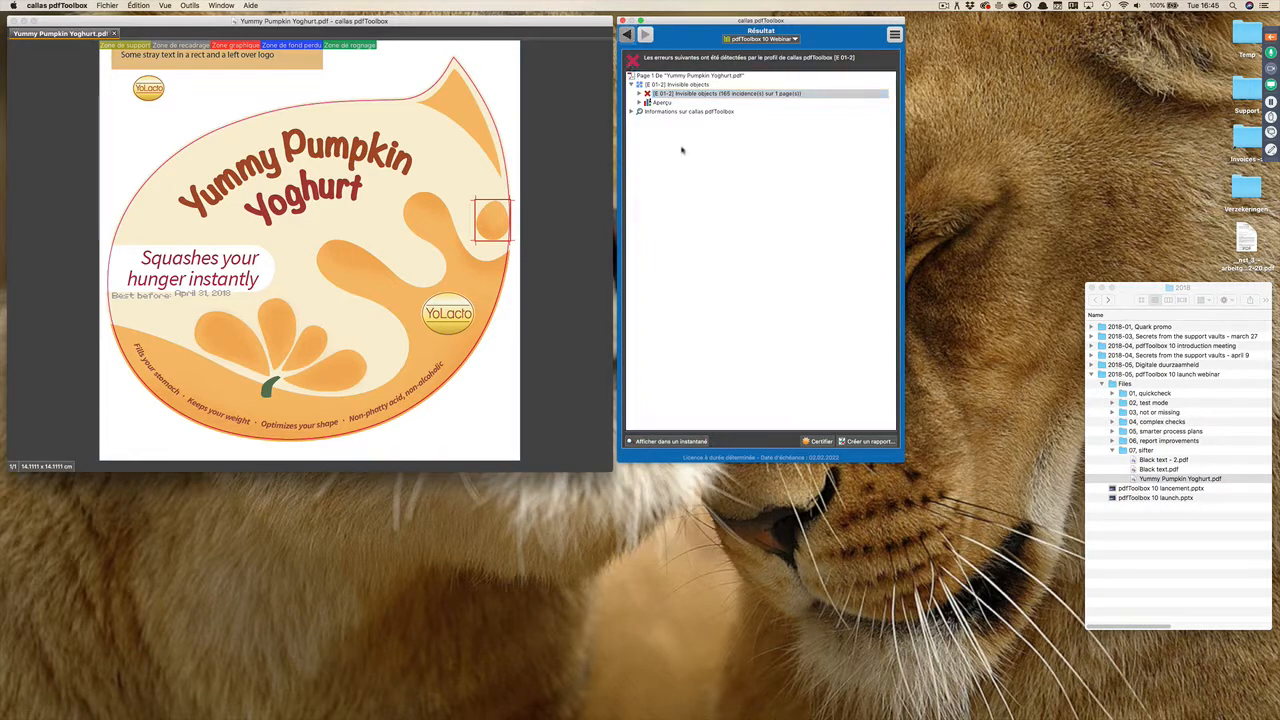
# Step: Examine the "[E 01] Remove visible objects" correction by running it in test mode on the yoghurt label, and close it without changes
pyautogui.click(778, 60)
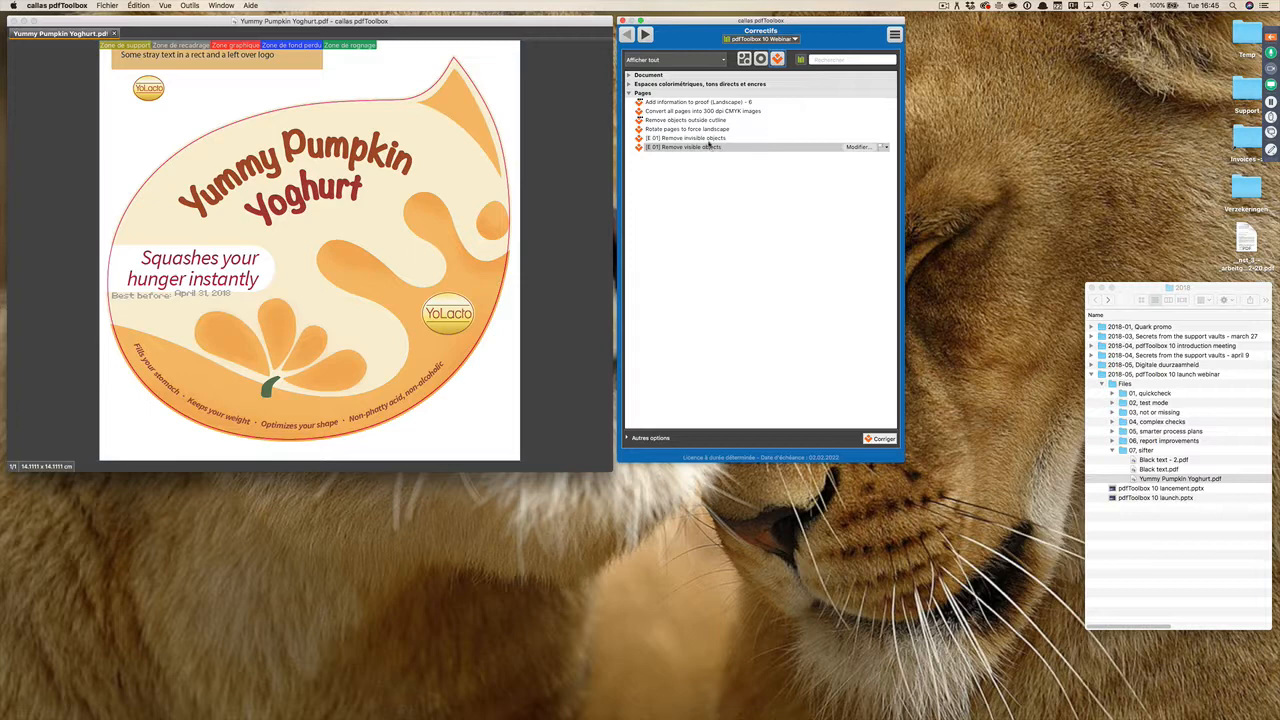
pyautogui.click(709, 138)
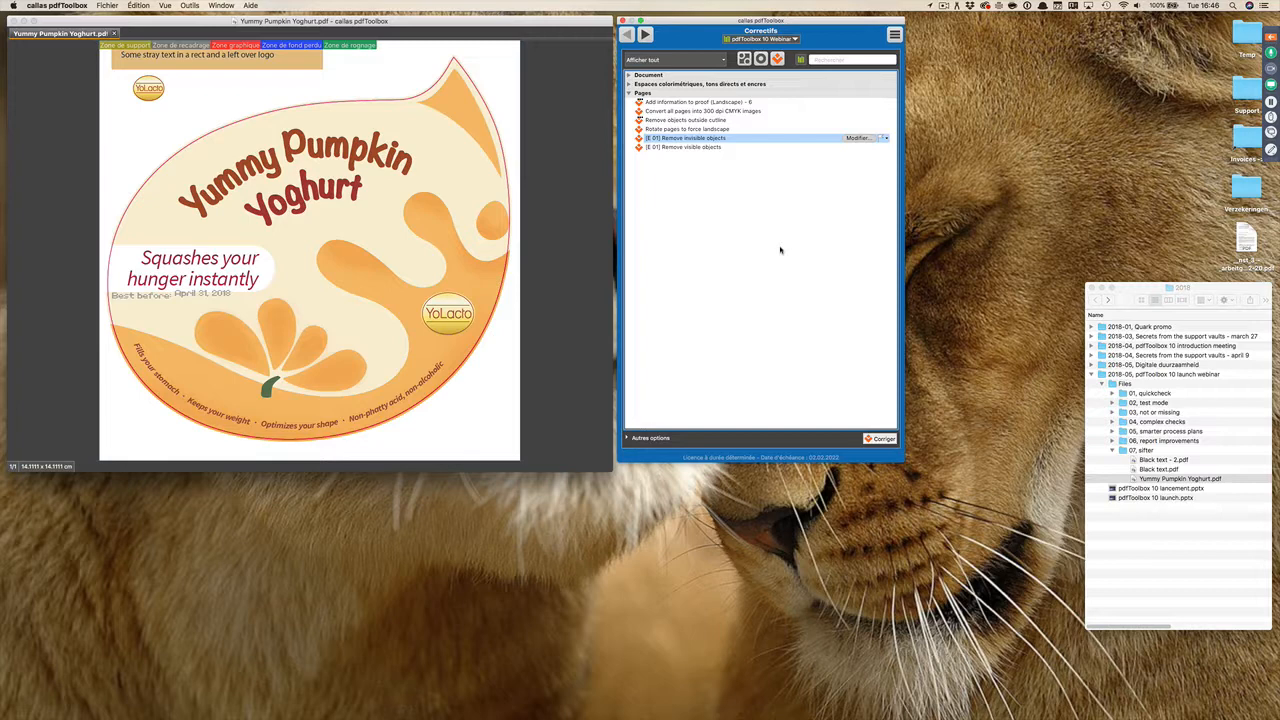
pyautogui.click(701, 148)
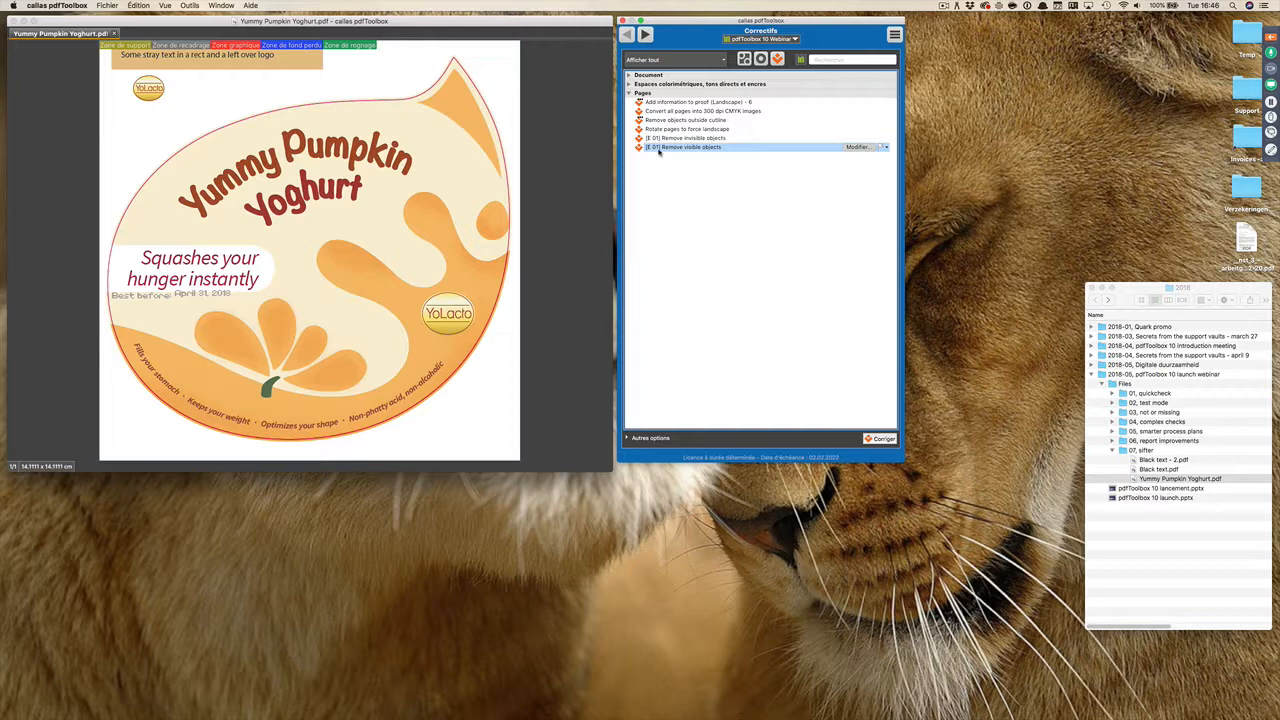
pyautogui.click(880, 439)
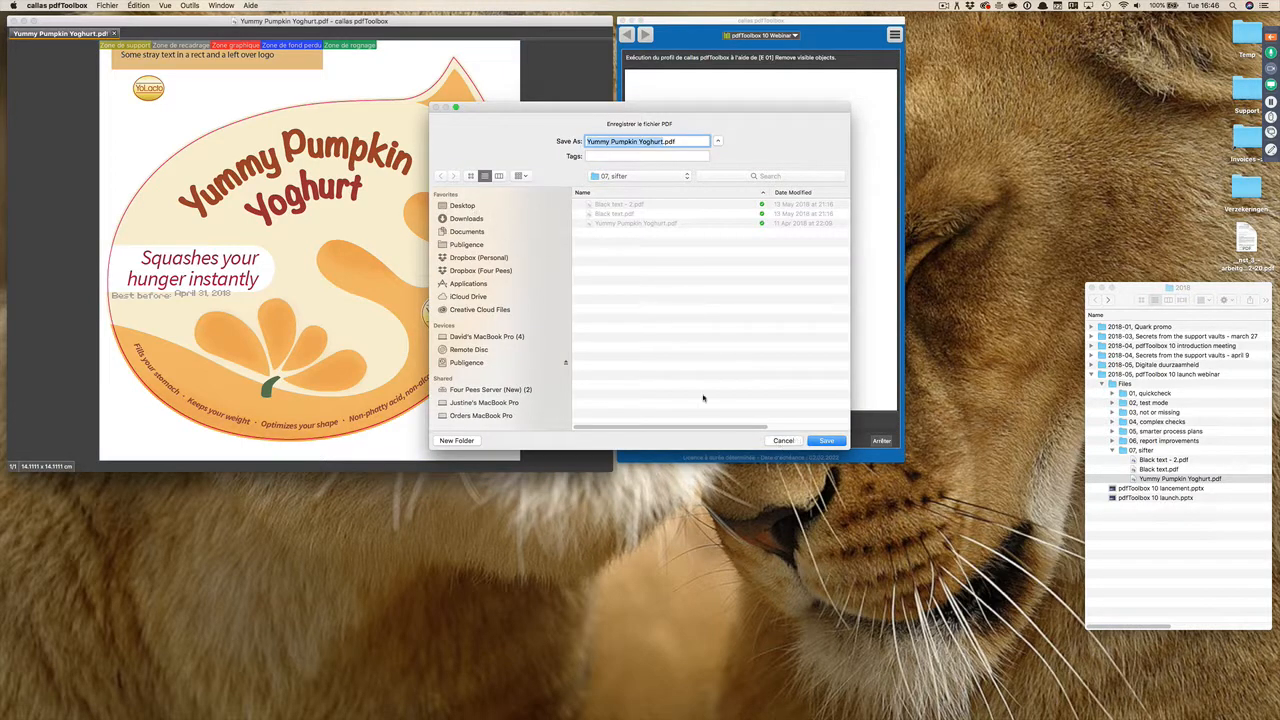
pyautogui.click(788, 441)
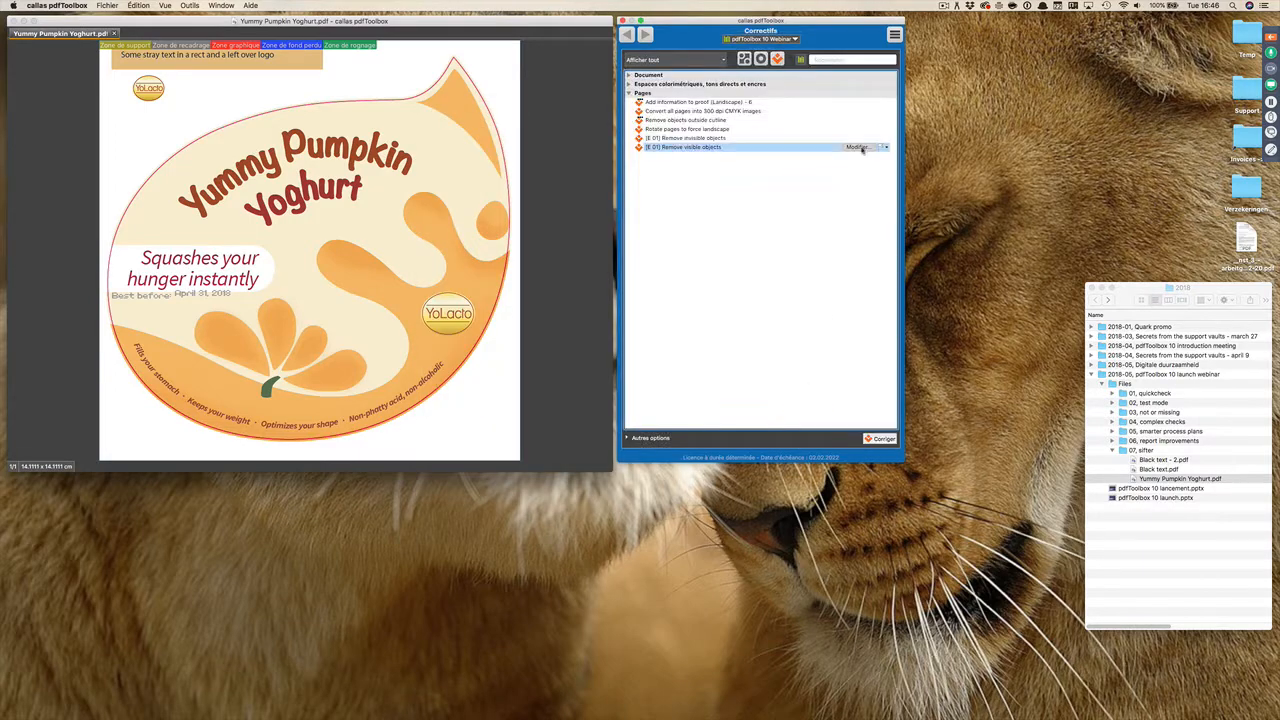
pyautogui.click(859, 148)
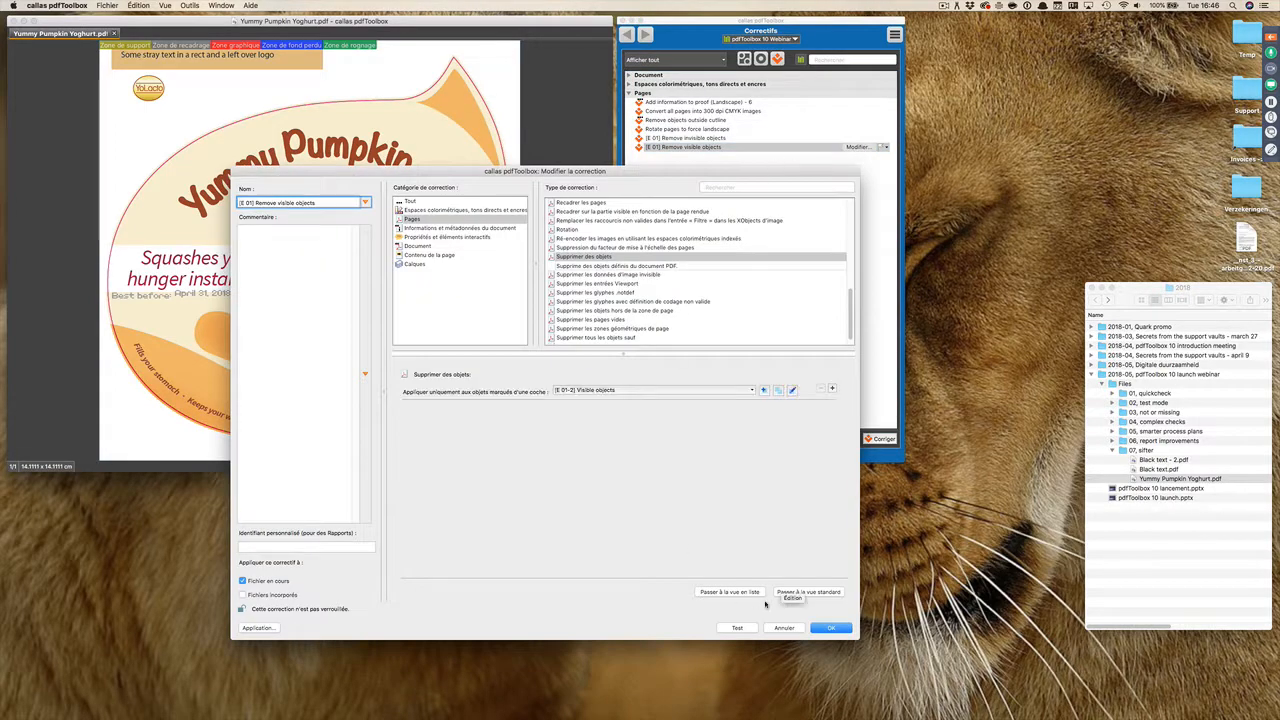
pyautogui.click(737, 627)
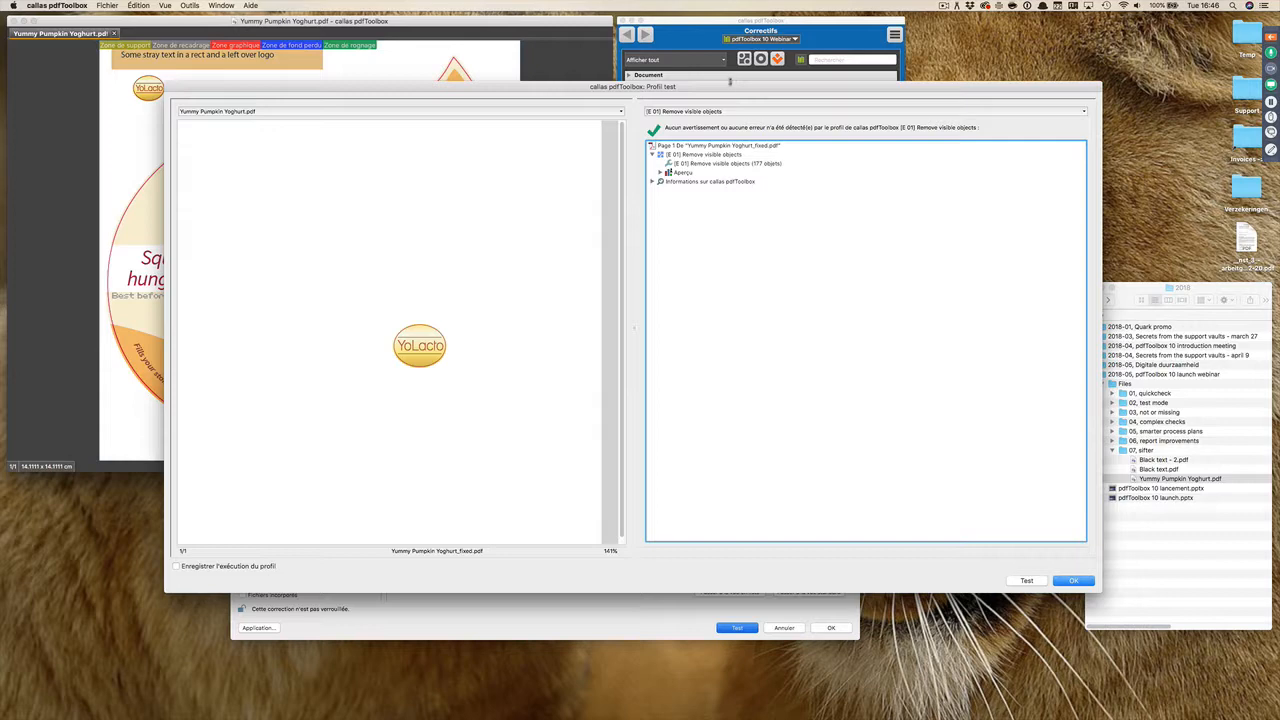
pyautogui.moveTo(729, 86); pyautogui.dragTo(665, 48)
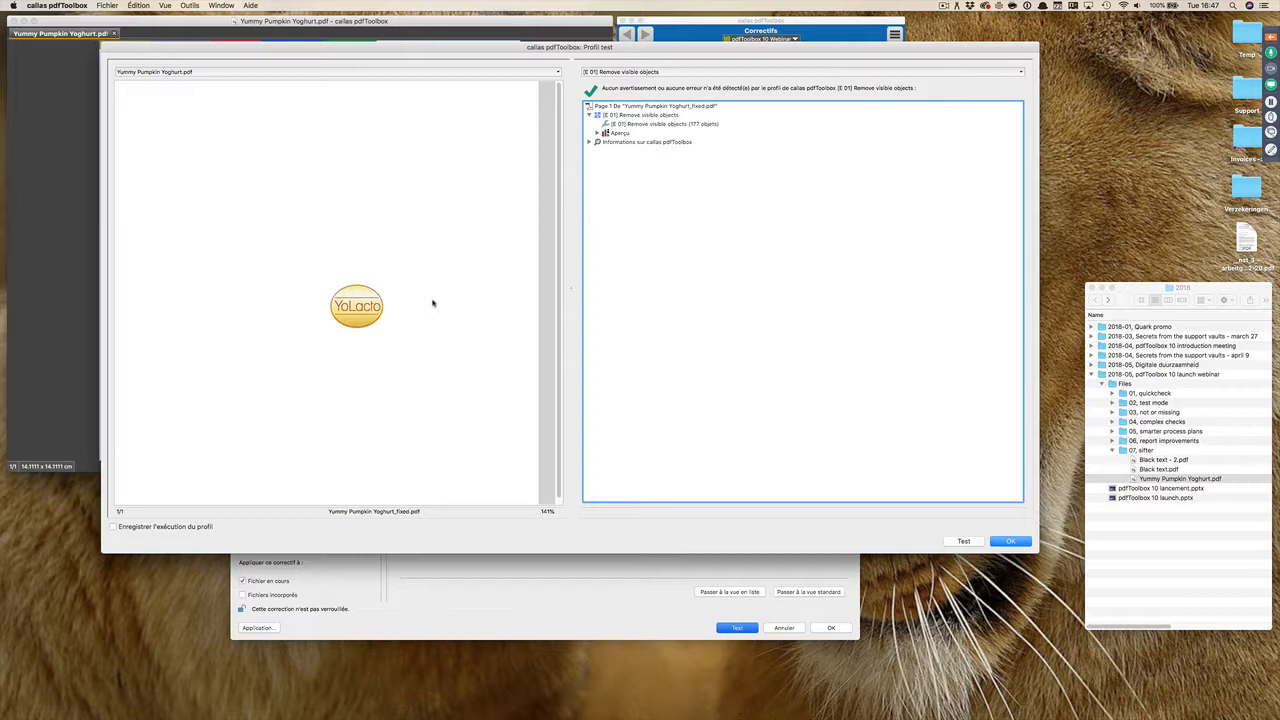
pyautogui.click(1010, 541)
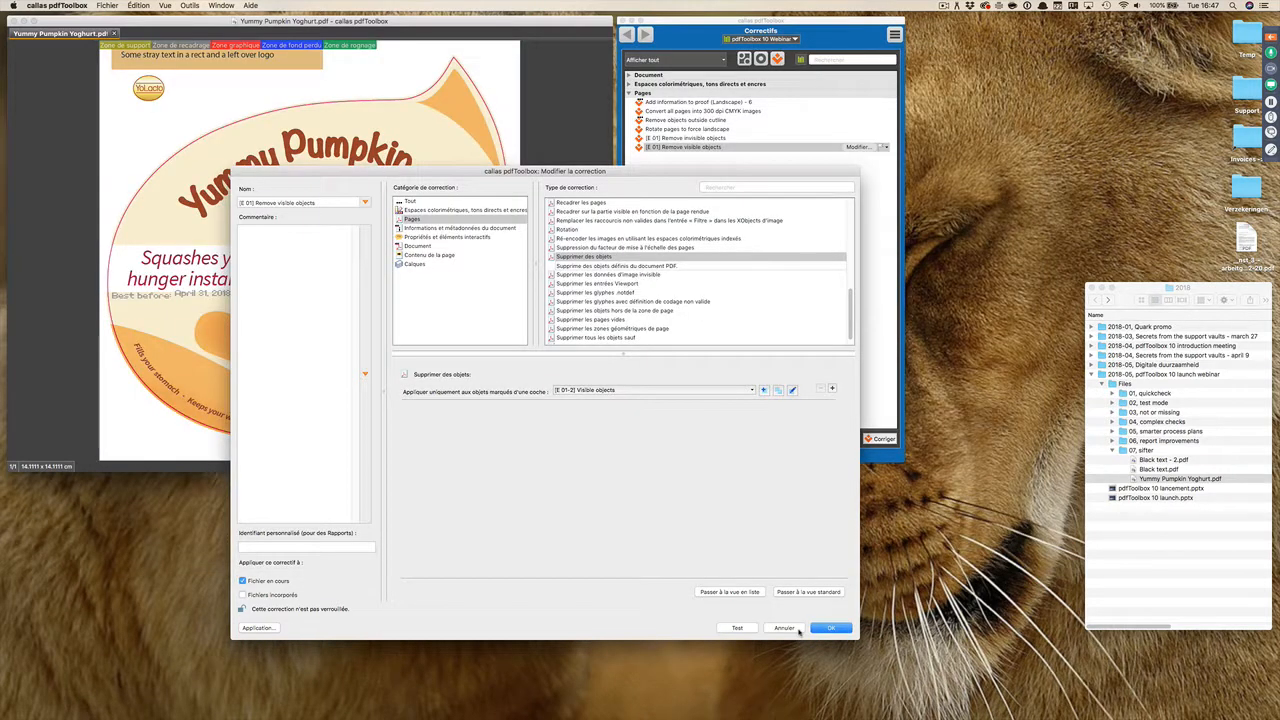
pyautogui.click(798, 628)
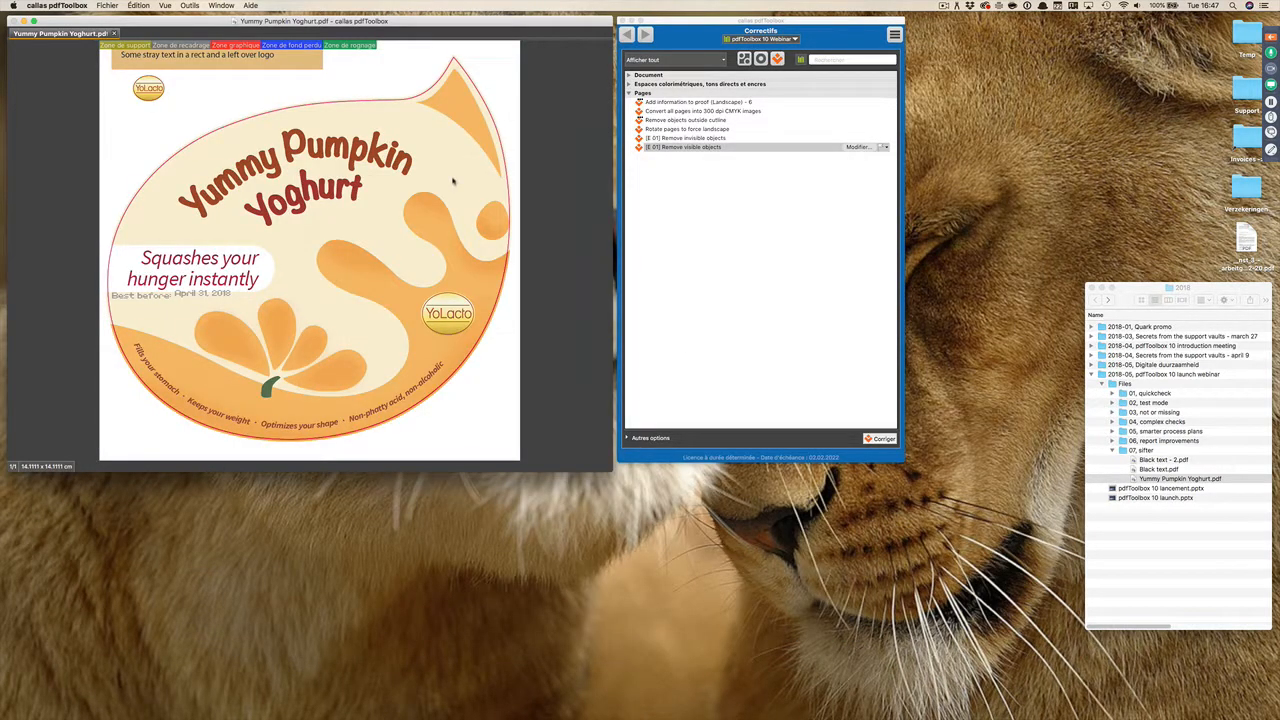
# Step: Examine the "Détection d'objets contextuelle" properties available when creating a new check, and cancel the creation
pyautogui.click(760, 59)
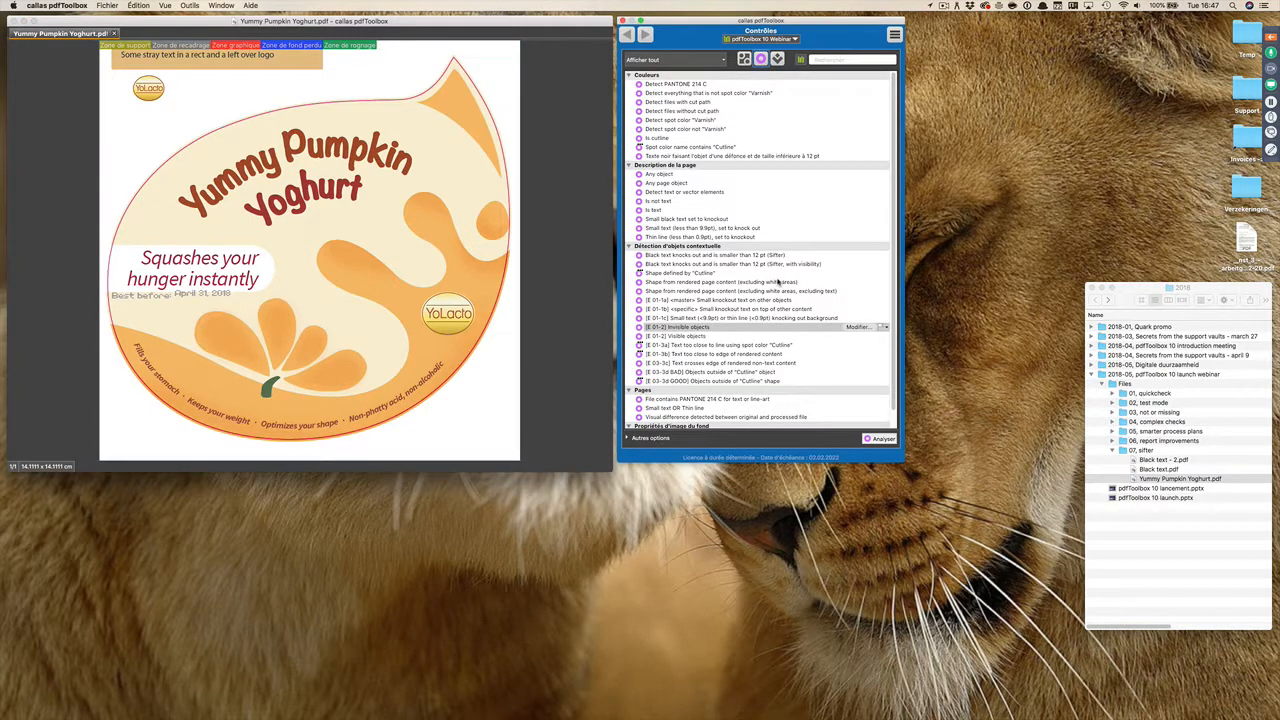
pyautogui.click(896, 38)
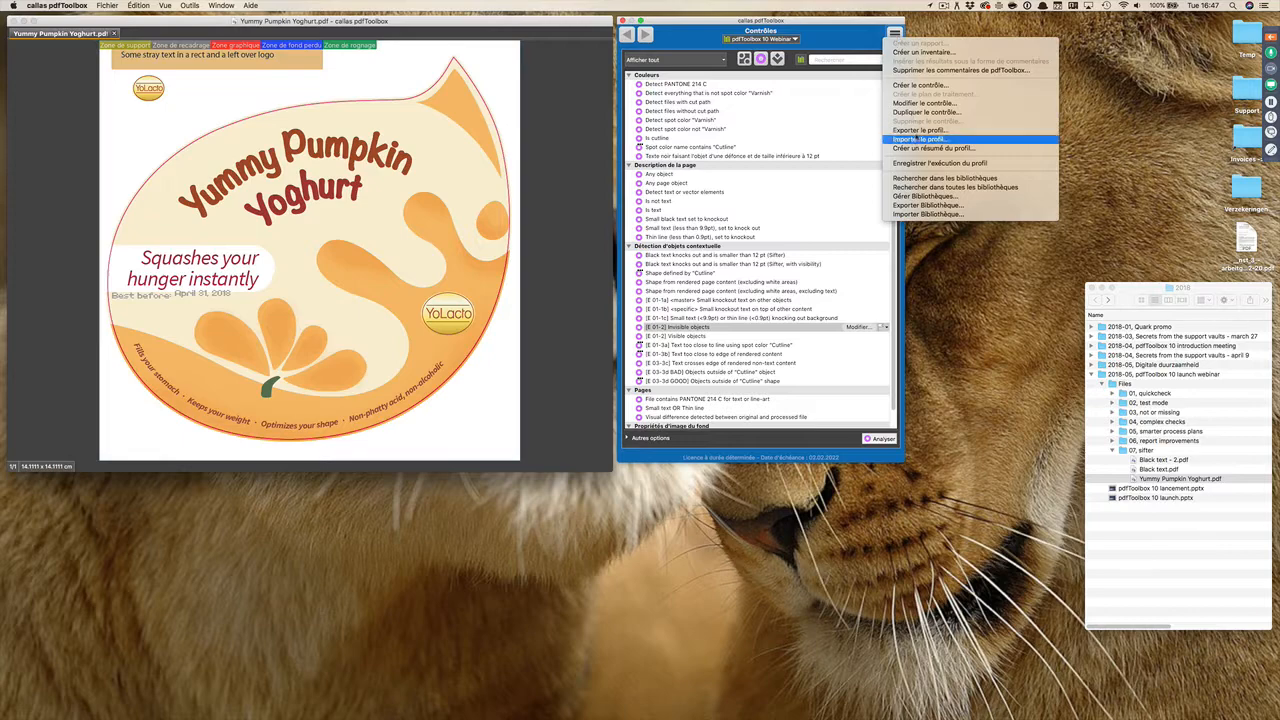
pyautogui.click(920, 85)
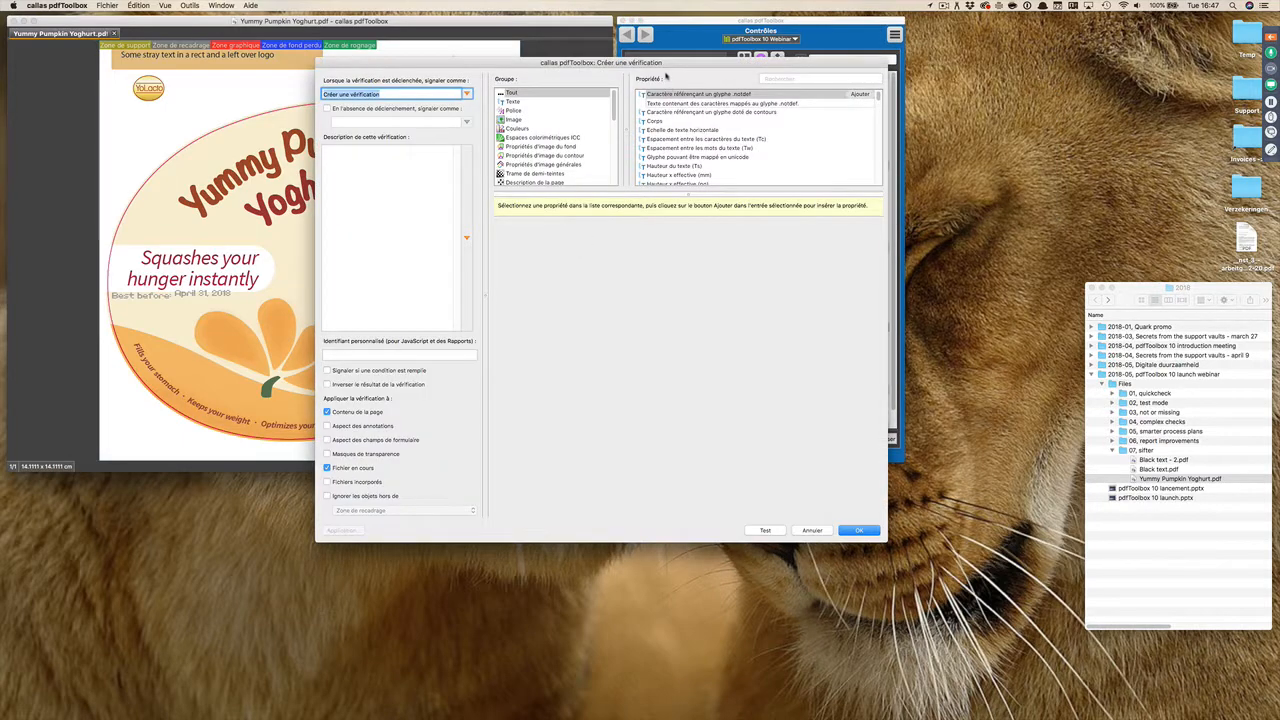
pyautogui.moveTo(667, 74); pyautogui.dragTo(485, 197)
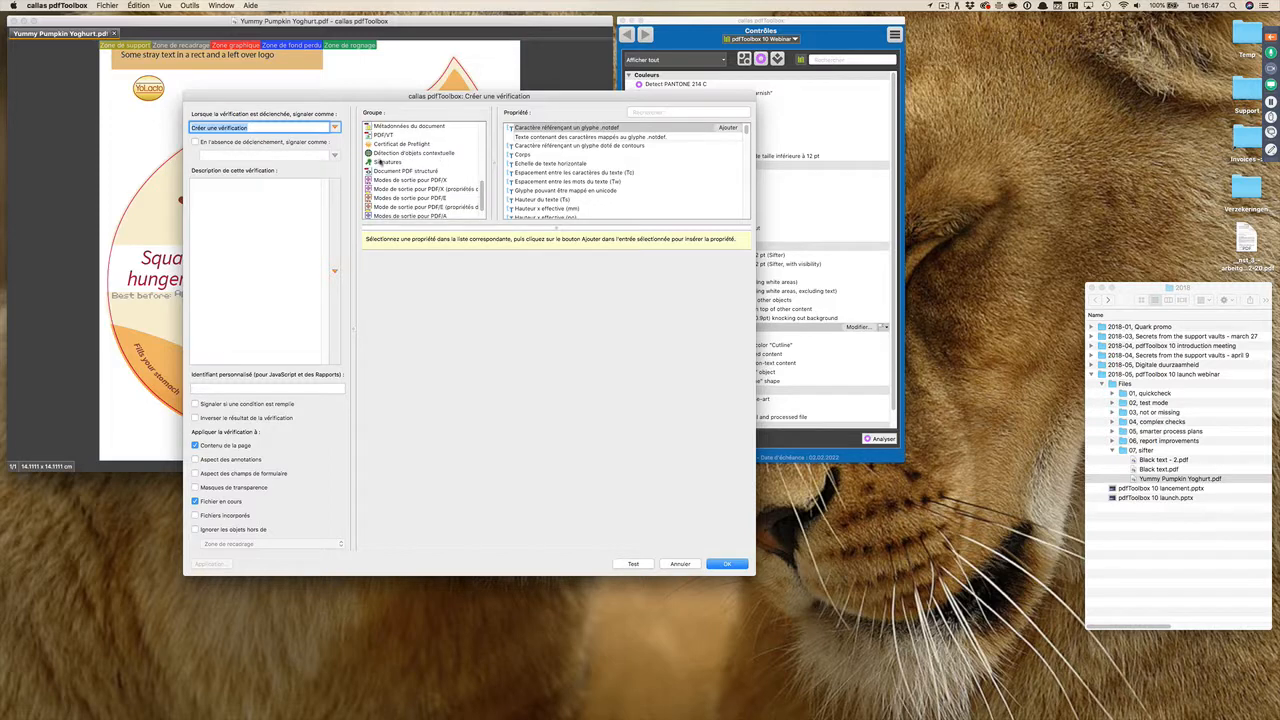
pyautogui.click(439, 154)
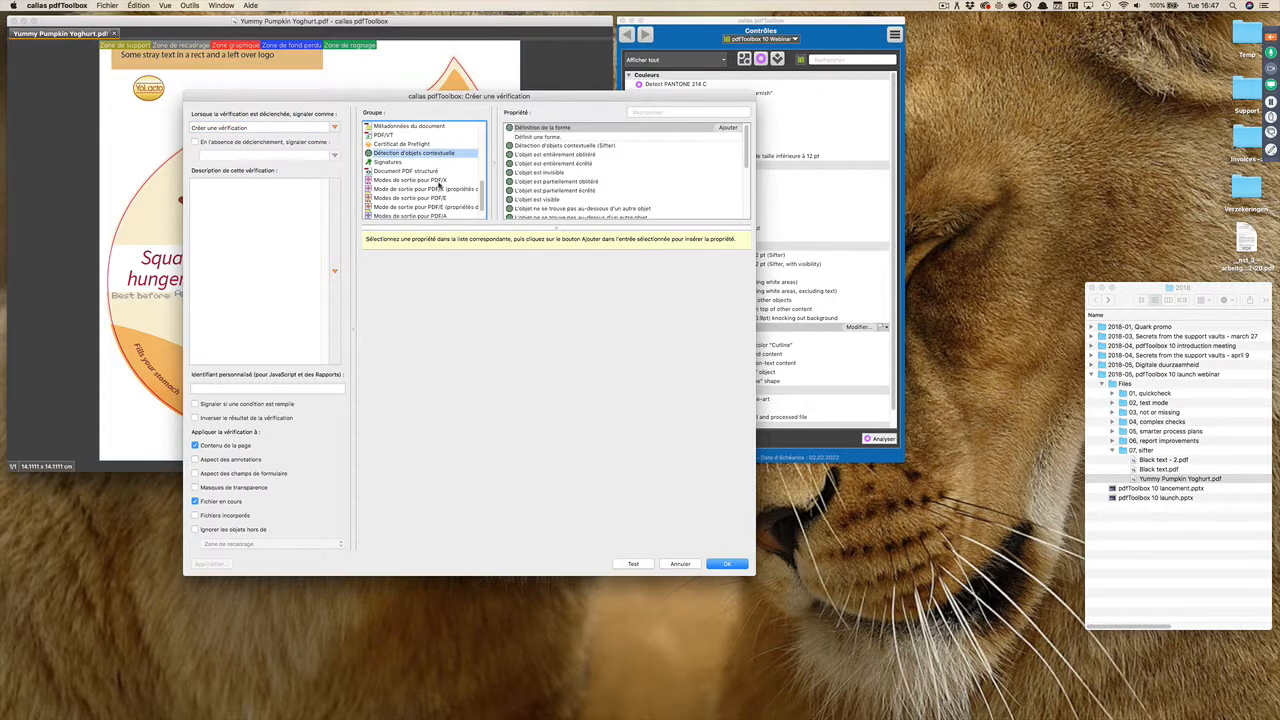
pyautogui.moveTo(745, 130)
pyautogui.mouseDown()
pyautogui.moveTo(745, 157)
pyautogui.moveTo(748, 114)
pyautogui.mouseUp()
pyautogui.click(680, 564)
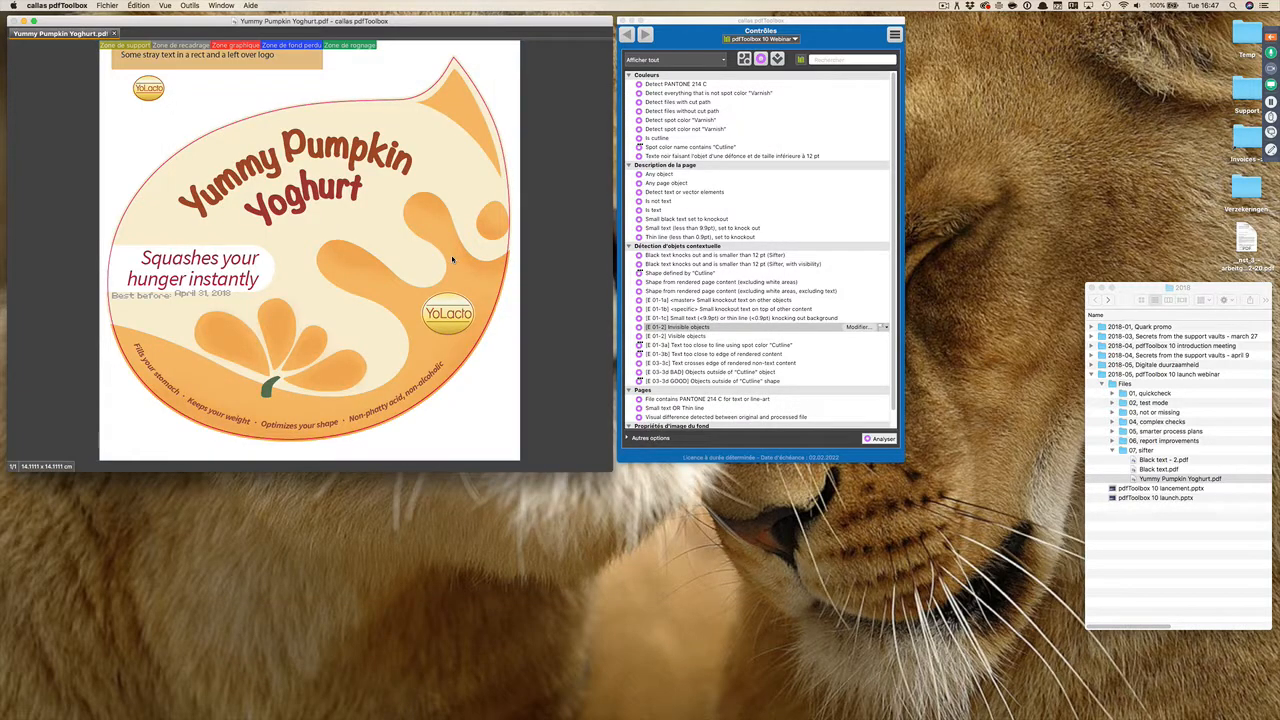
# Step: Switch to PowerPoint, start the slide show from the "Licence serveur" agenda slide and advance to "Le problème avec l'activation"
pyautogui.press('super+Tab')
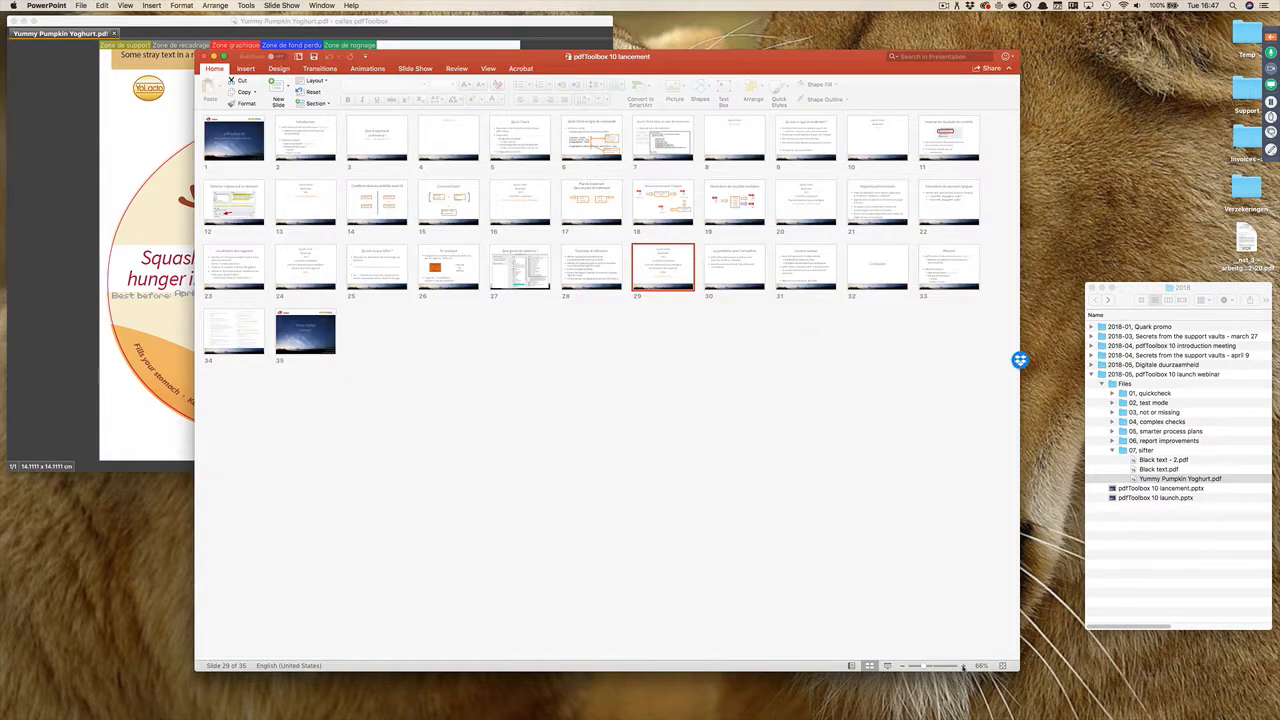
pyautogui.click(887, 666)
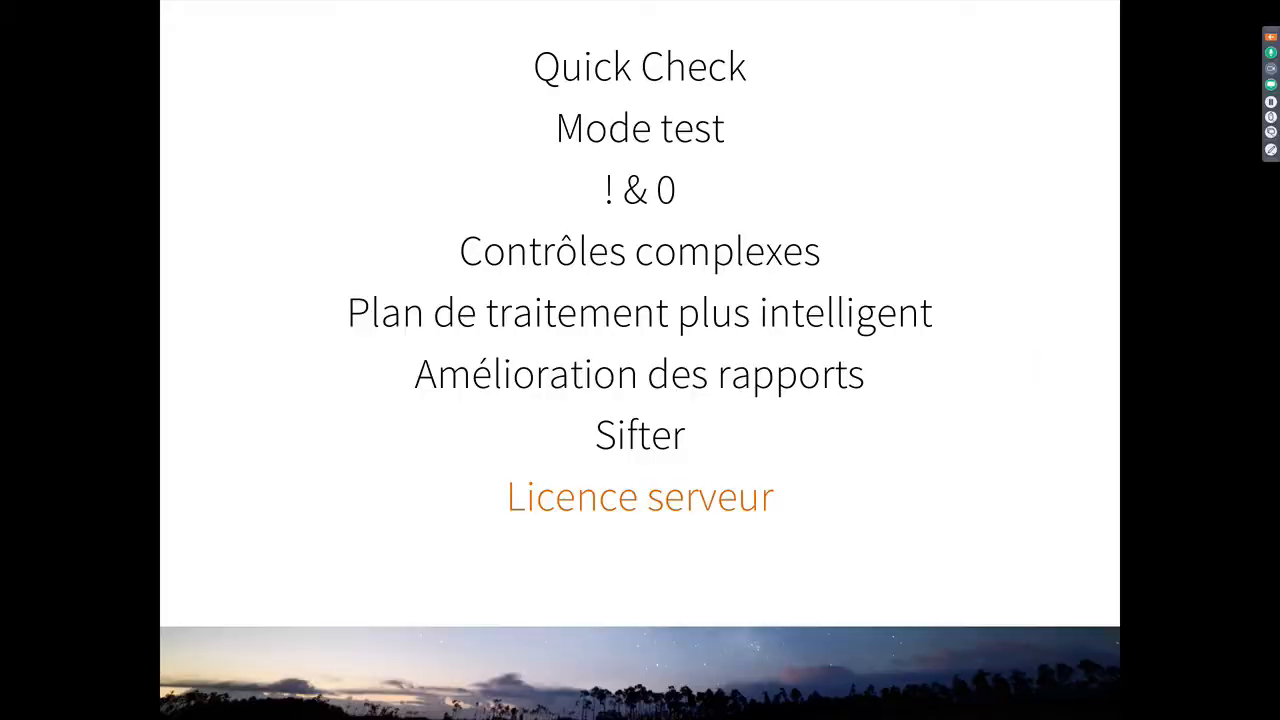
pyautogui.press('Right')
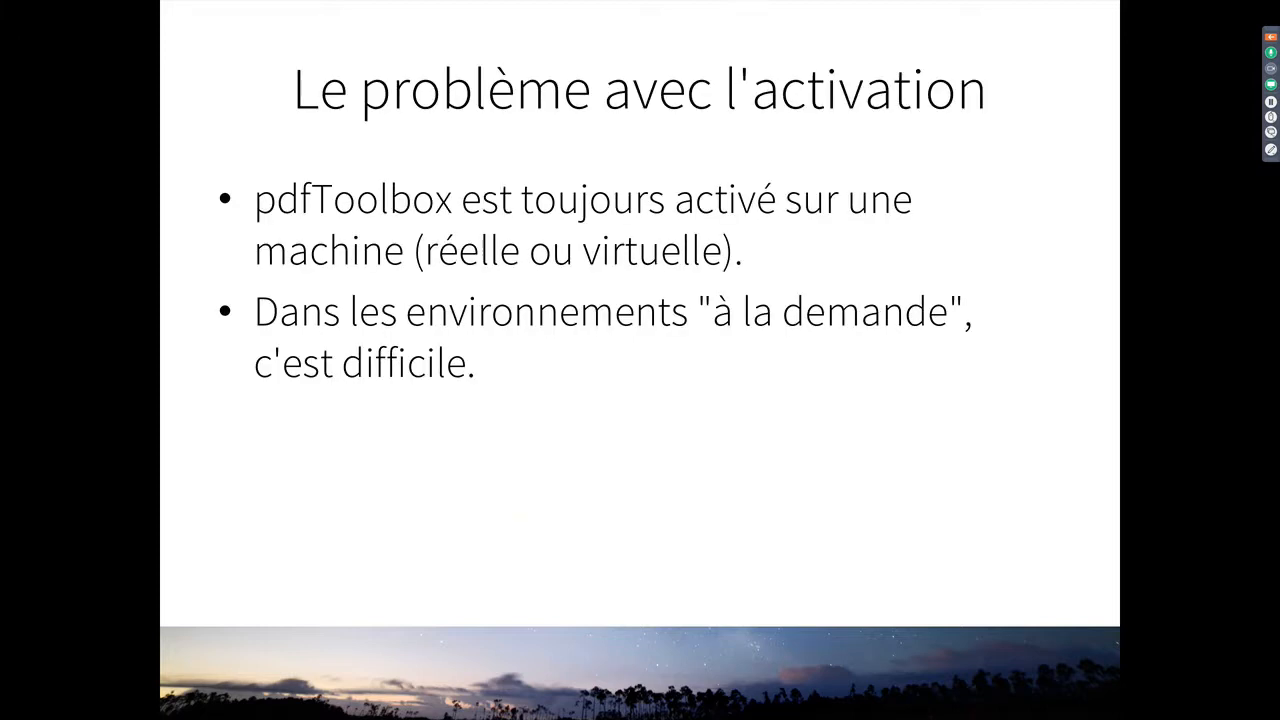